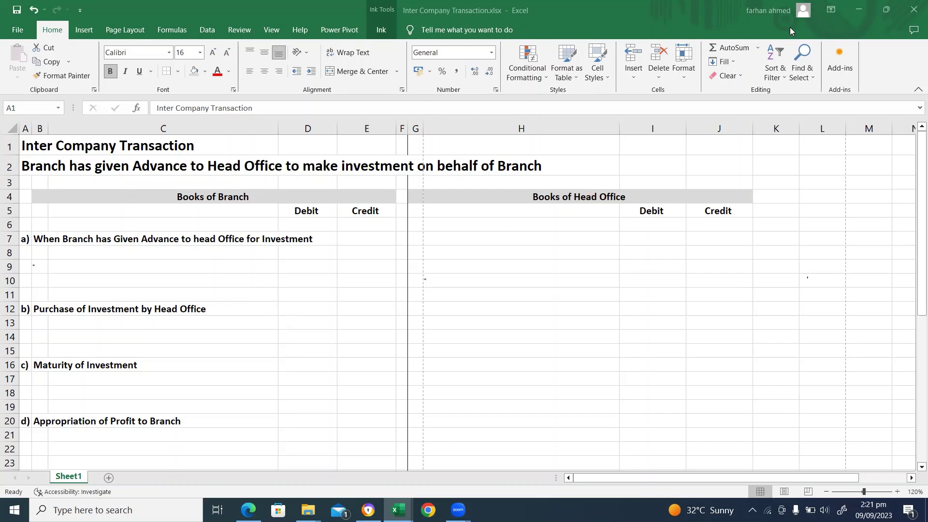
Ink a pen tick beside each of the five transaction headings, a) through e), and stop inking
click(239, 30)
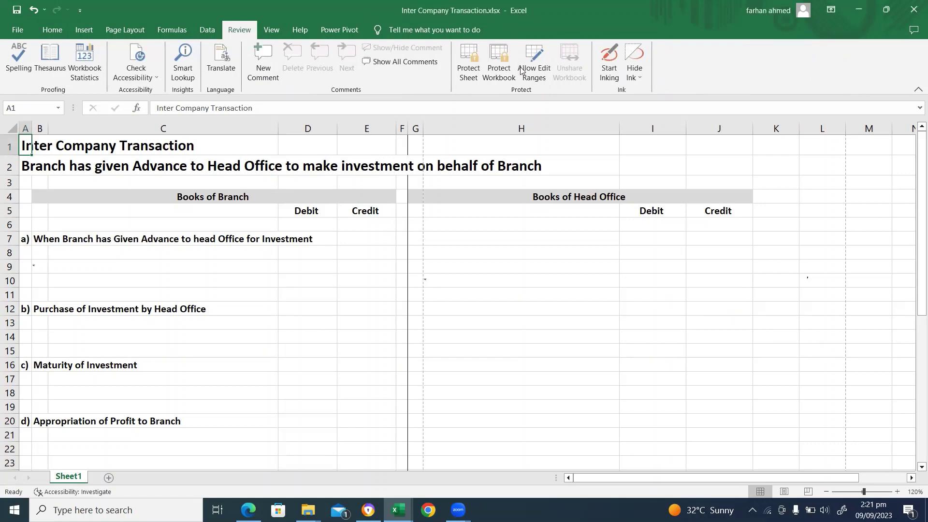
click(607, 71)
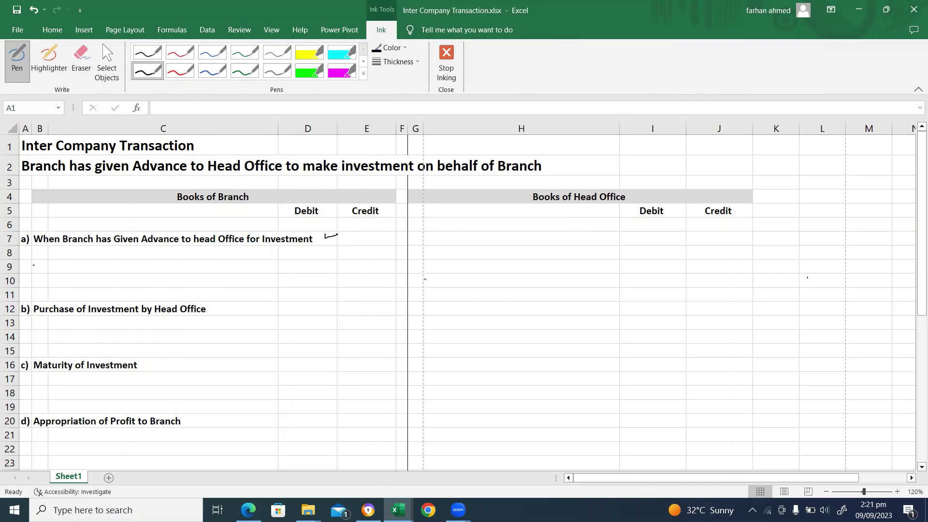
drag(337, 234, 338, 235)
drag(226, 309, 239, 307)
drag(153, 368, 163, 359)
drag(191, 421, 205, 417)
key(ctrl+z)
drag(208, 414, 208, 415)
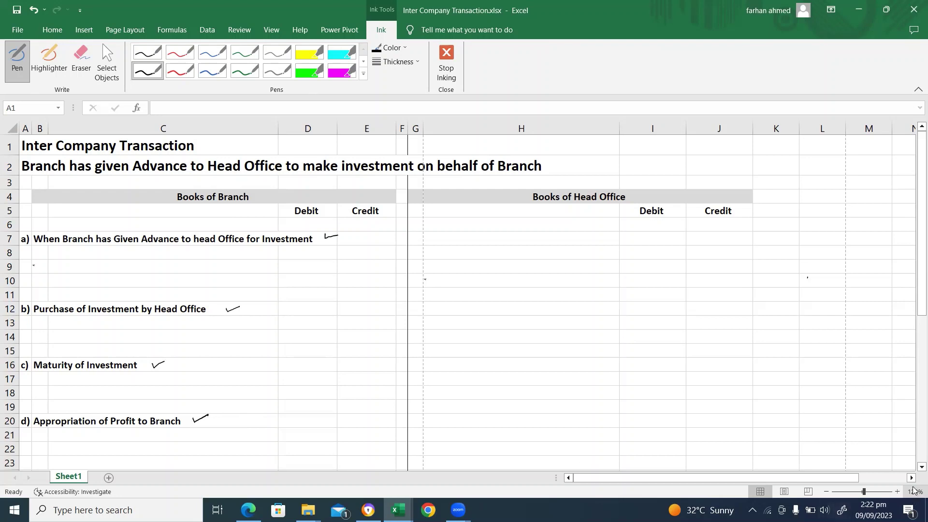
scroll(913, 467, down, 2)
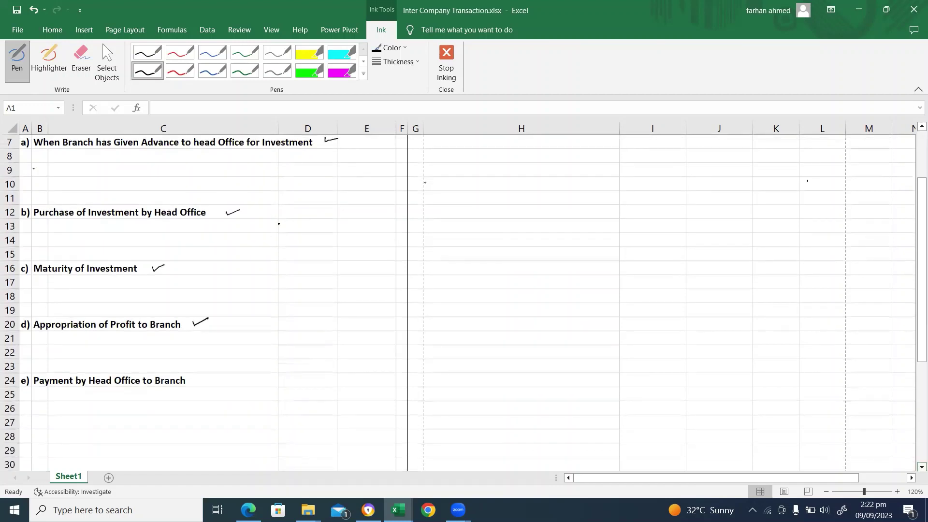
drag(212, 377, 221, 376)
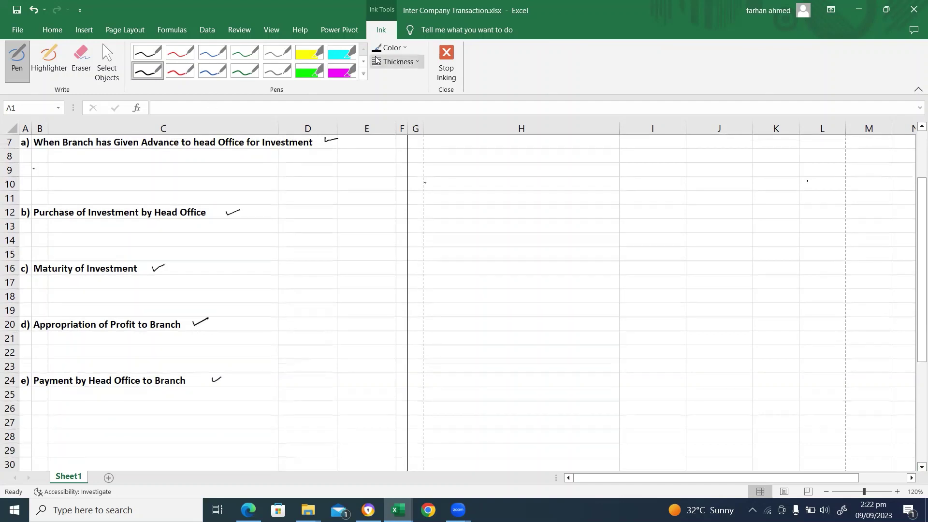
click(446, 60)
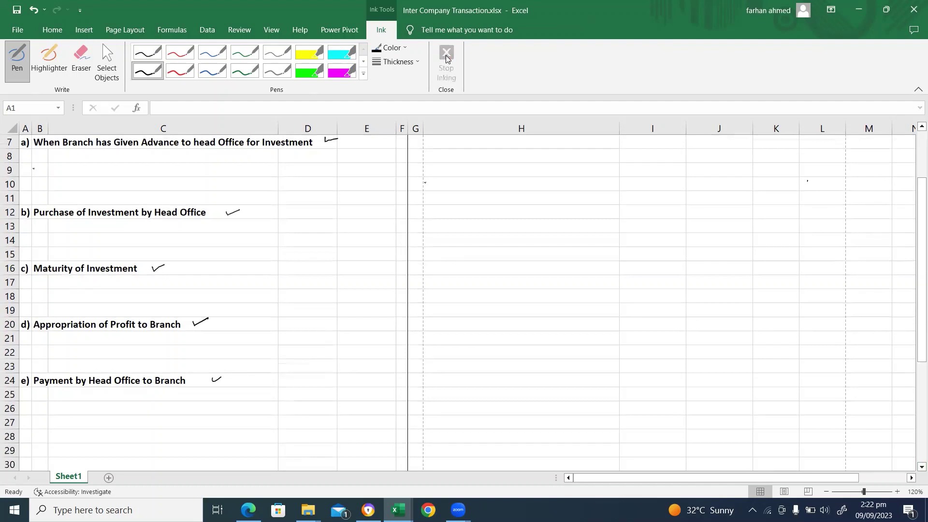
click(111, 158)
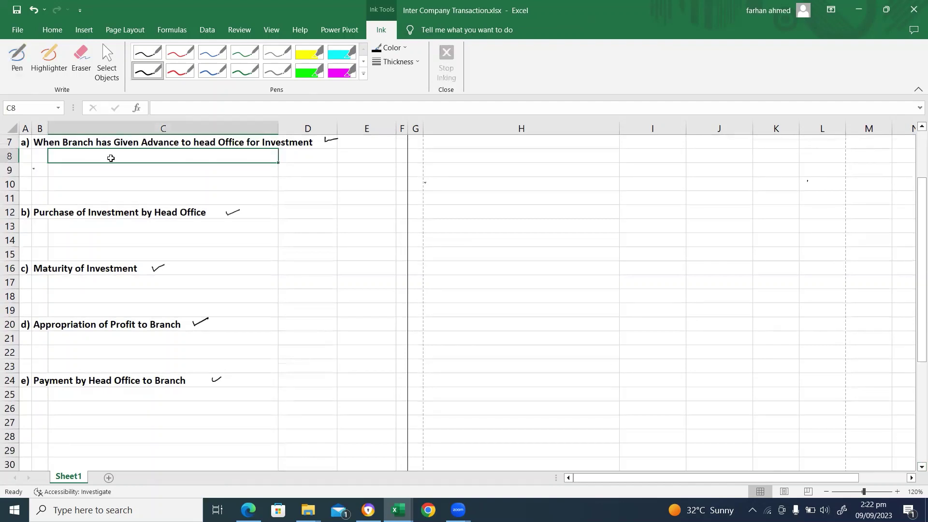
key(Down)
key(Left)
key(Up)
key(Up)
scroll(110, 158, up, 1)
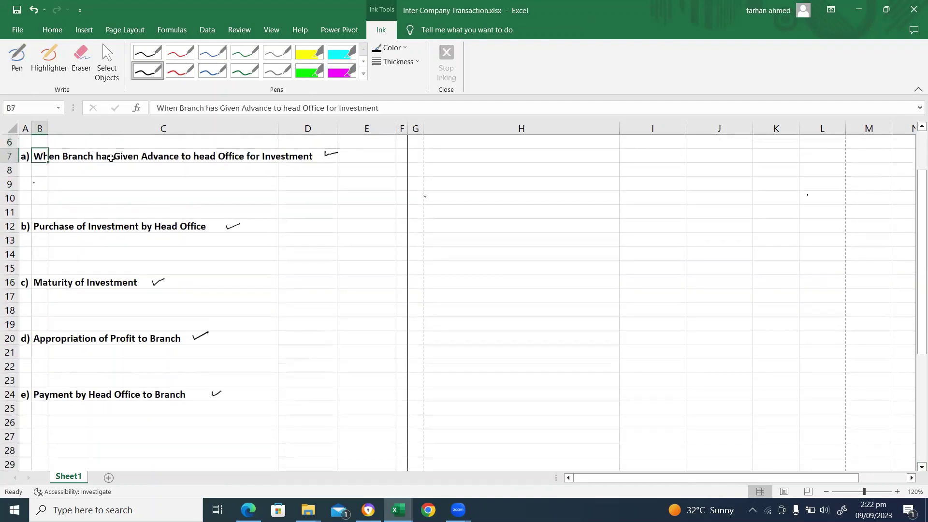
key(Down)
key(Down)
key(Right)
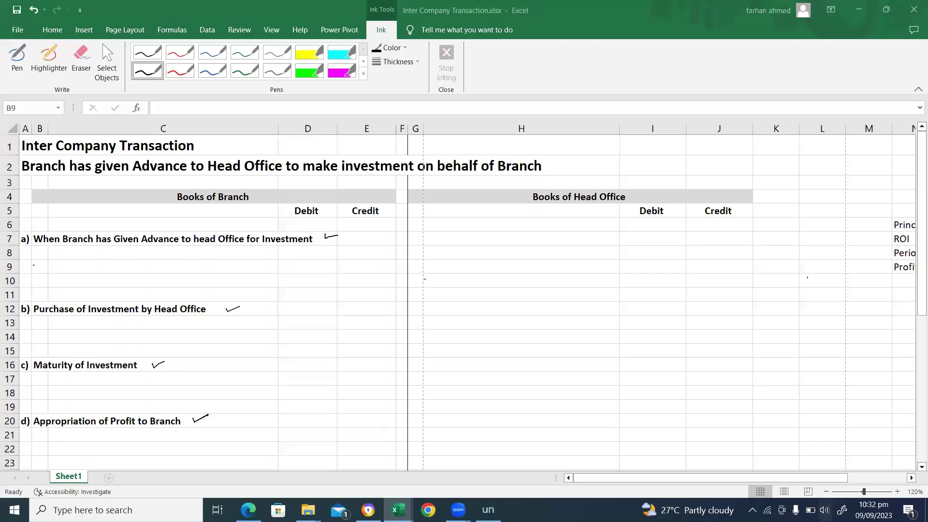
Enter the account name "Branch Bank A/C" in cell C10 under heading a) in the Books of Branch
click(42, 268)
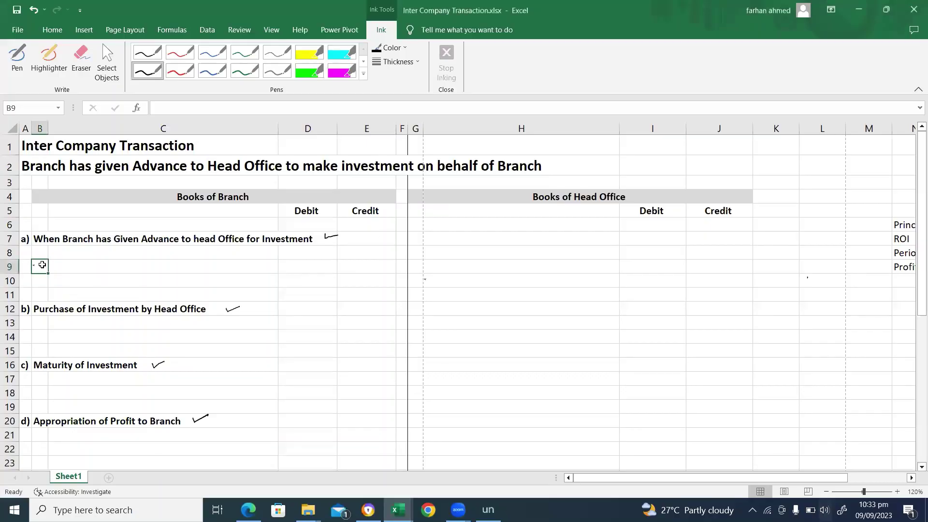
key(Down)
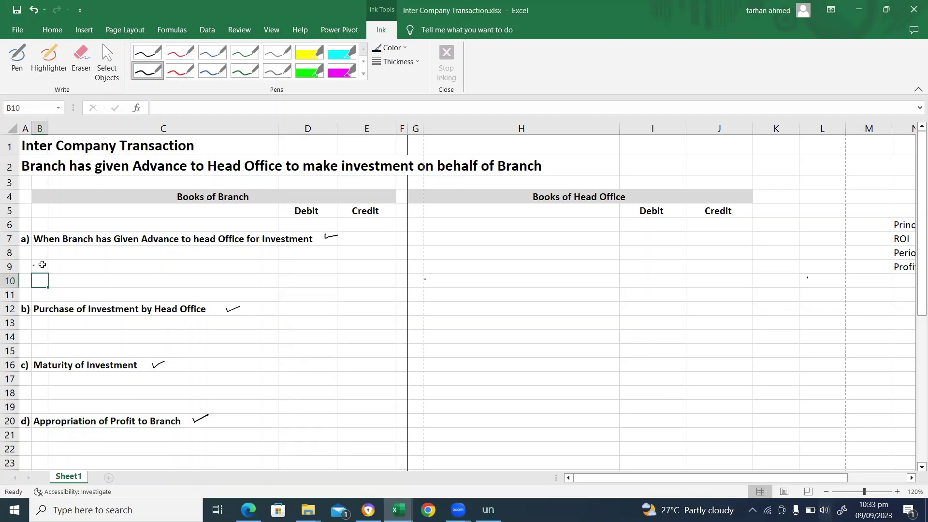
key(Right)
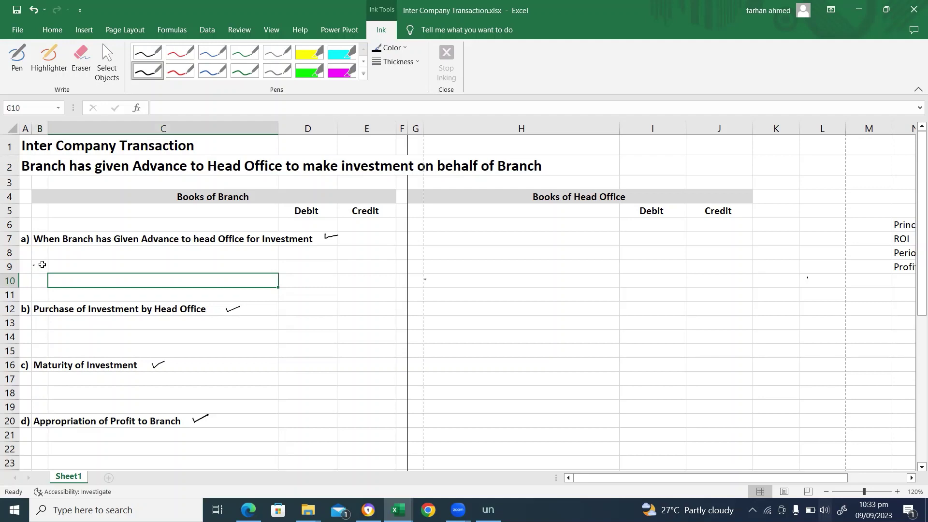
text(Branch)
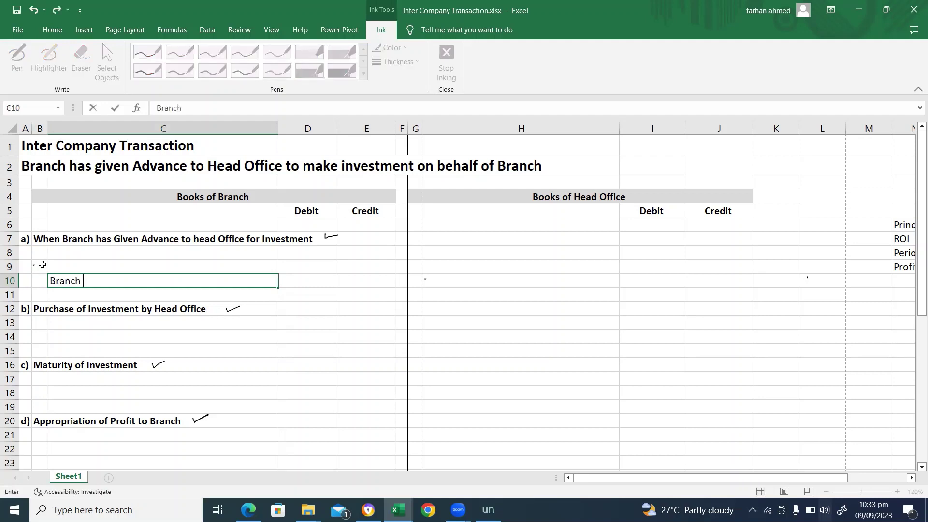
text( Bank A/C)
key(Return)
Enter 100000 as the Branch Bank A/C credit amount in cell E10
key(Up)
key(Right)
key(Right)
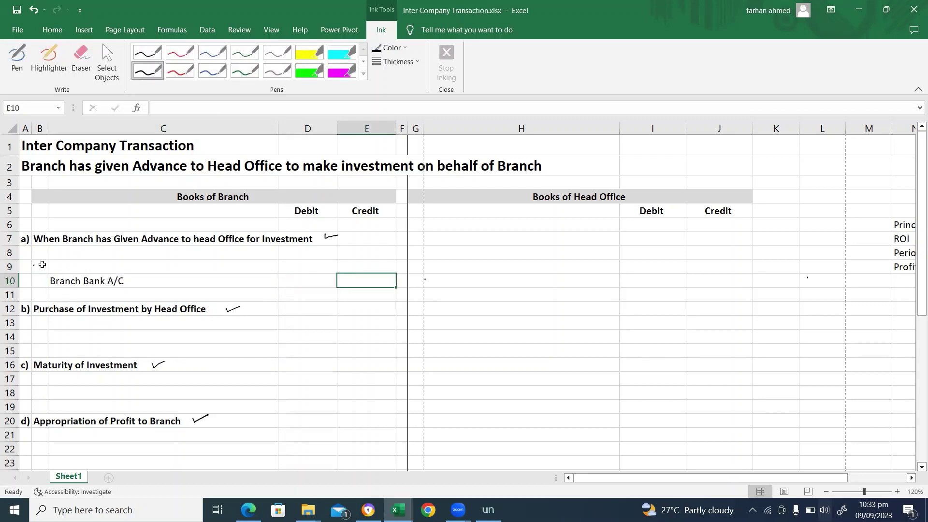
text(100000)
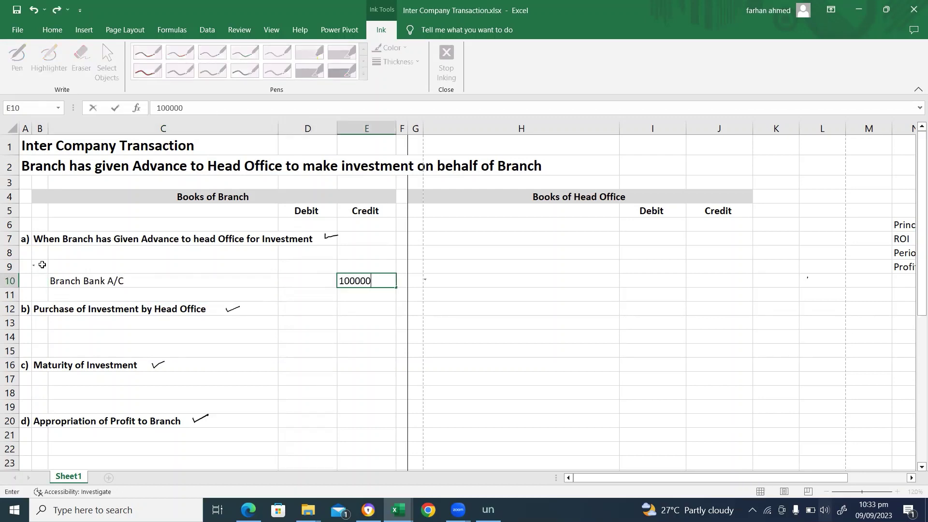
key(Return)
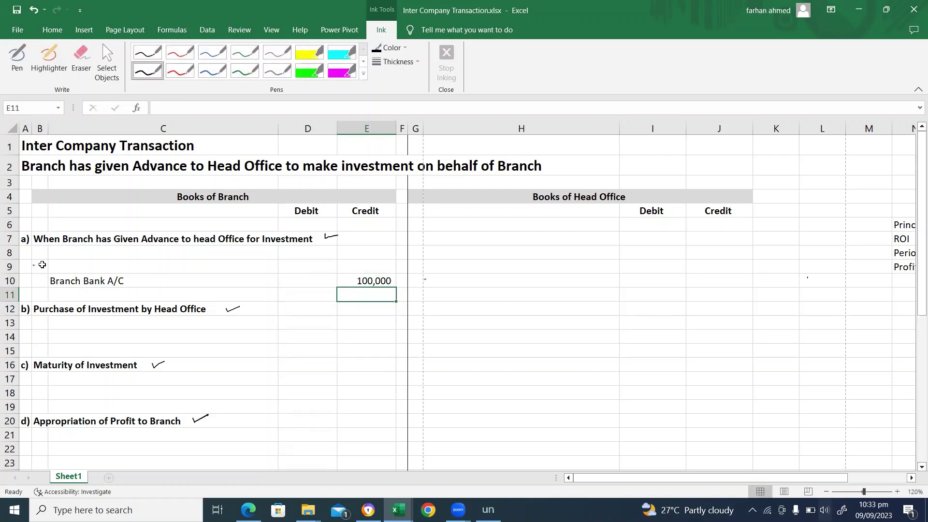
Enter the account name "Head Office Bank A/C" in cell H9 in the Books of Head Office
key(Up)
key(Left)
key(Left)
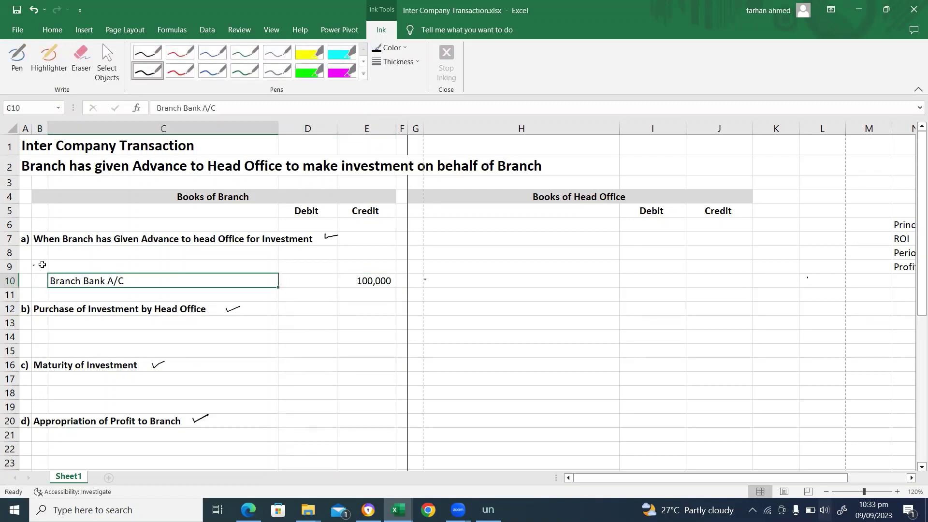
key(Right)
key(Right)
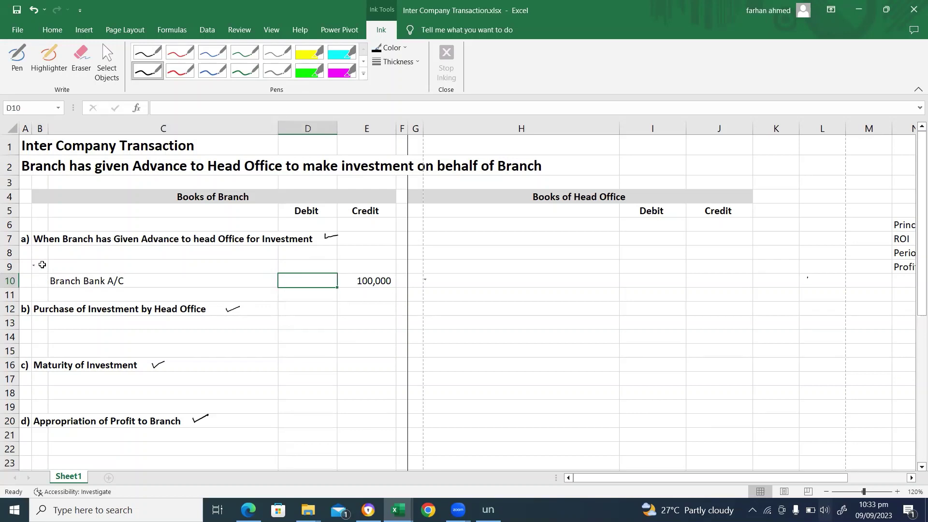
key(Up)
key(Right)
key(Right)
key(Right)
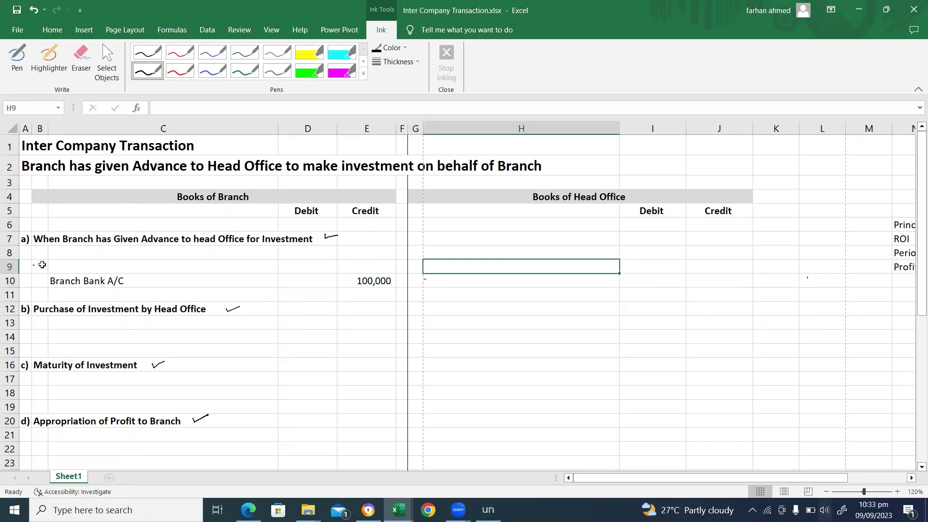
text(Head )
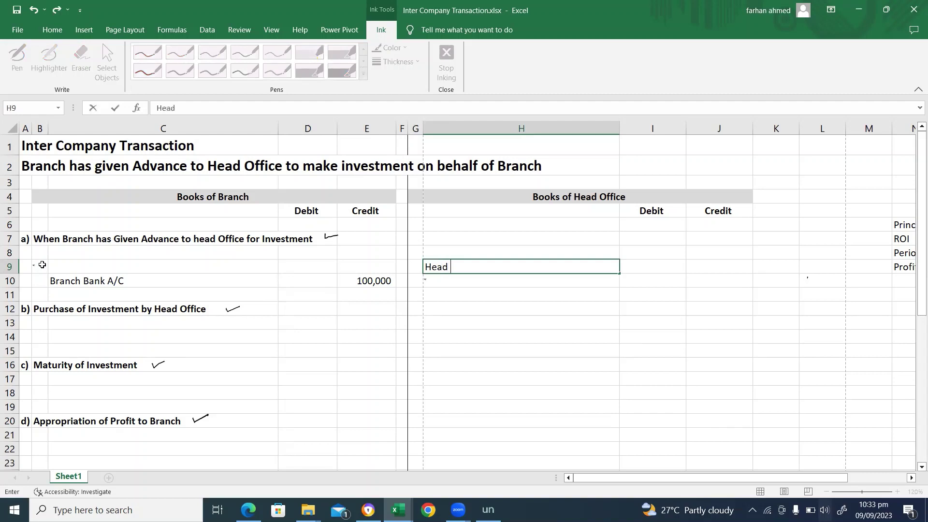
text(Offi)
text(ce Bank A/C)
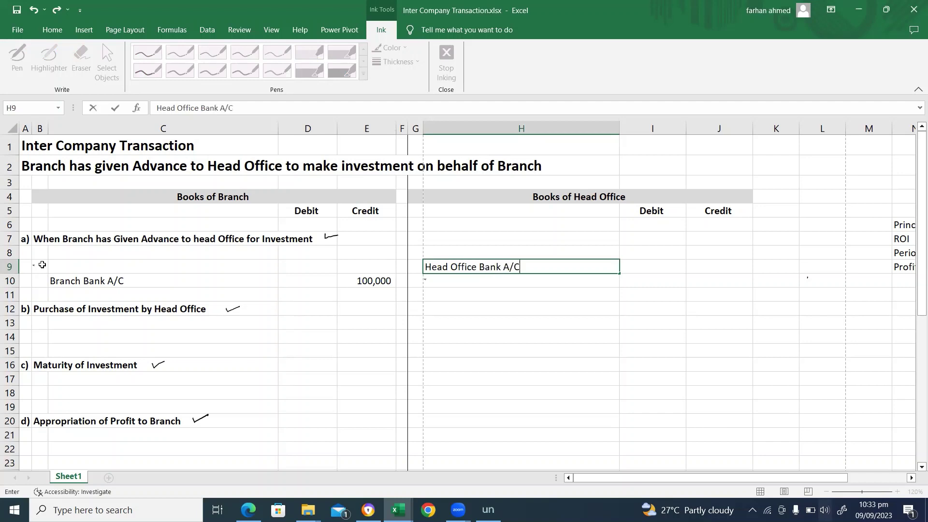
key(Tab)
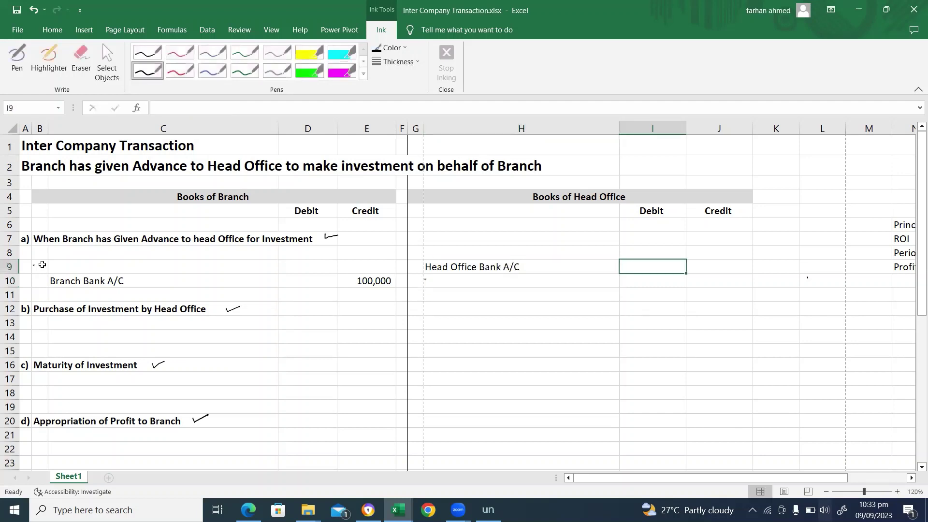
Link the Head Office Bank A/C debit in cell I9 to the branch's credit amount with the formula =E10
text(=)
key(Left)
key(Left)
key(Down)
key(Left)
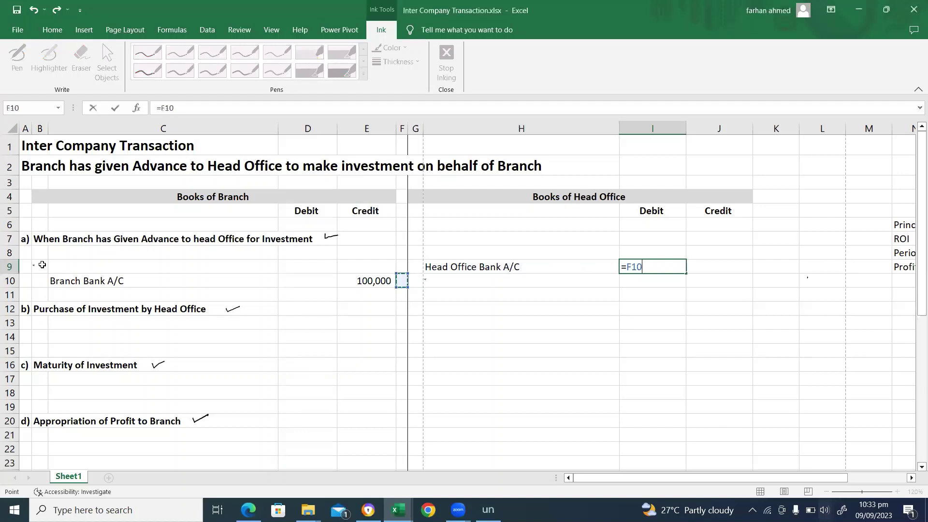
key(Left)
key(Return)
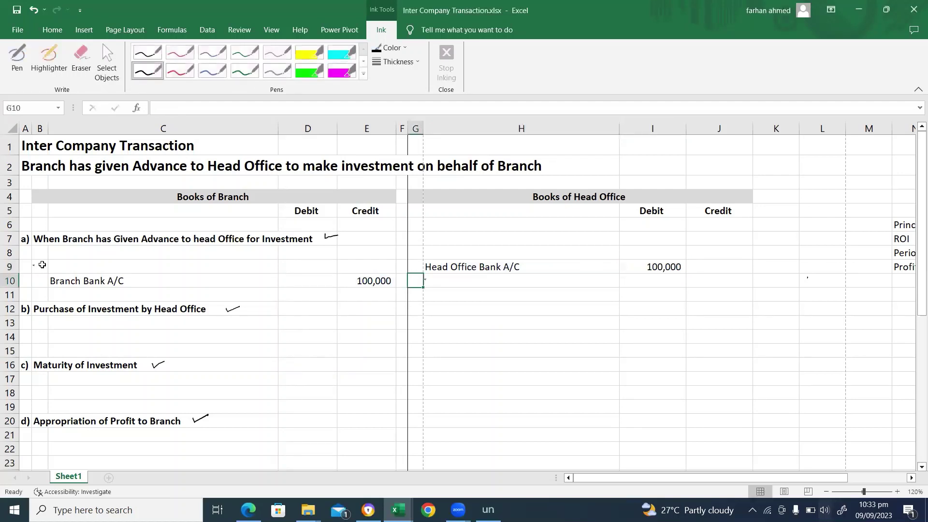
key(Left)
key(Left)
key(Left)
key(Left)
key(Left)
key(Right)
key(Right)
key(Right)
key(Left)
key(Left)
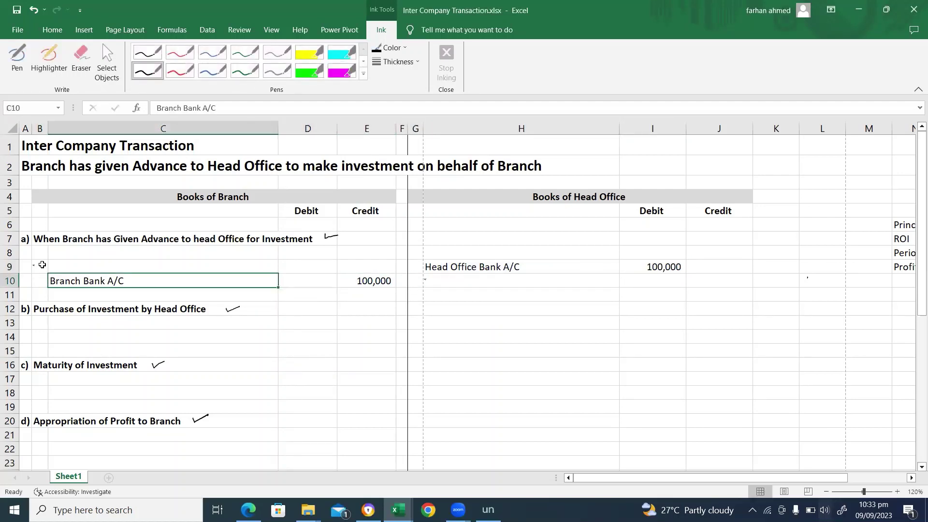
key(Left)
key(Right)
key(Right)
key(Right)
key(Right)
Move the "Head Office Bank A/C" label from cell H9 to cell G9
key(Up)
key(Right)
key(Right)
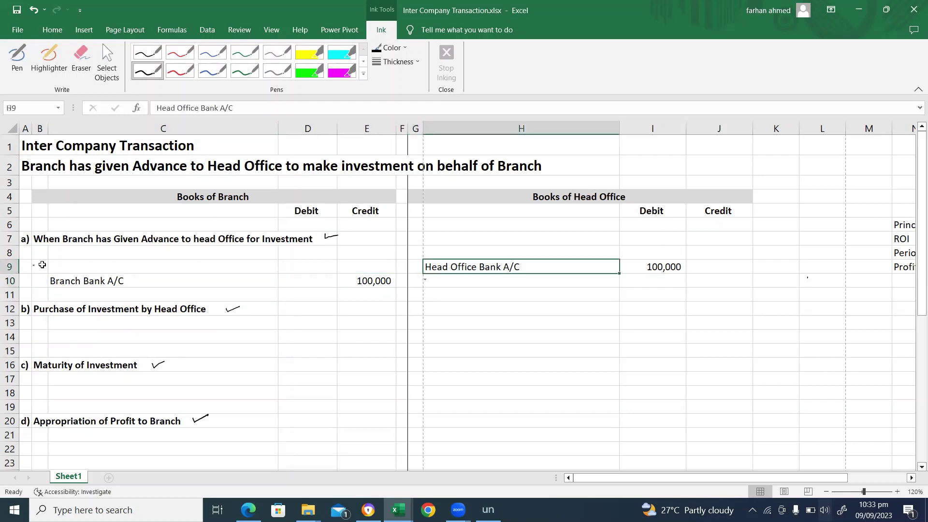
key(Right)
key(Left)
key(ctrl+x)
key(Left)
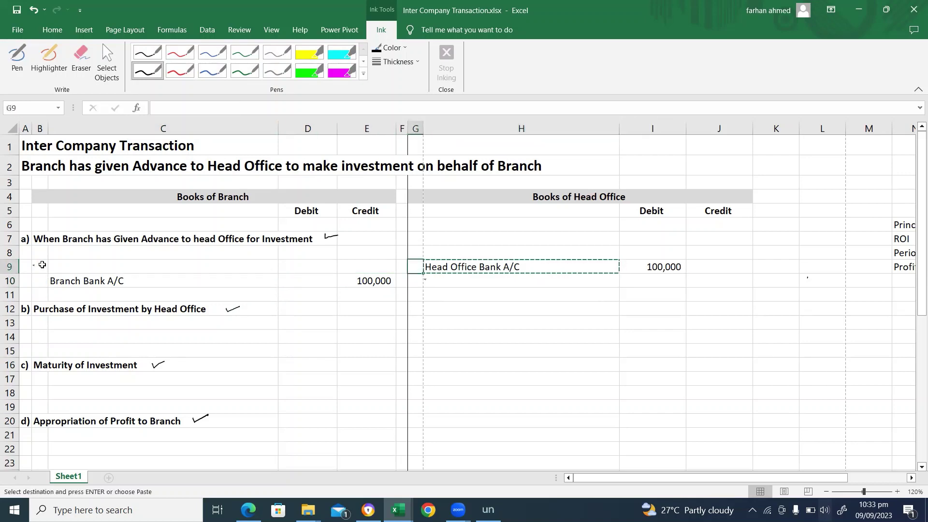
key(ctrl+v)
Enter the debit account name "Advance Against Investment To Head Office" in cell B9 of the Books of Branch
key(Down)
key(Left)
key(Left)
key(Left)
key(Left)
key(Left)
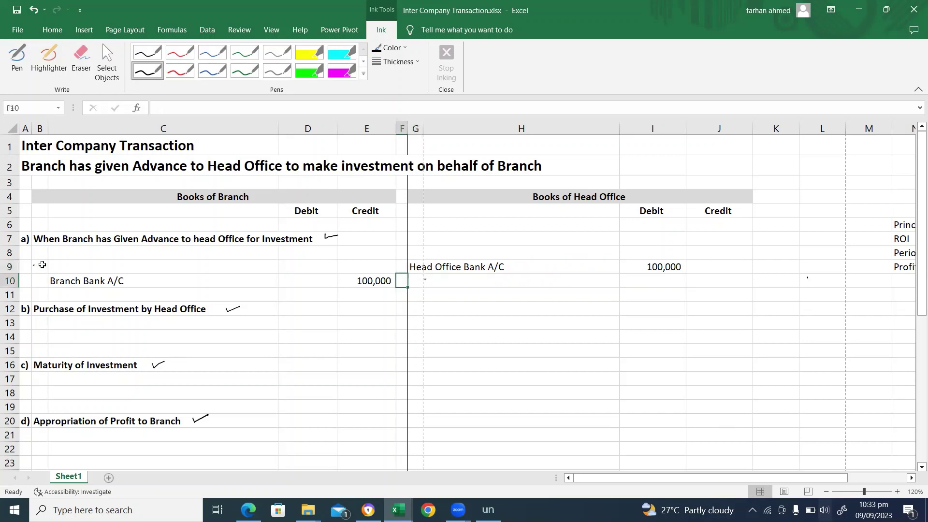
key(Up)
key(Right)
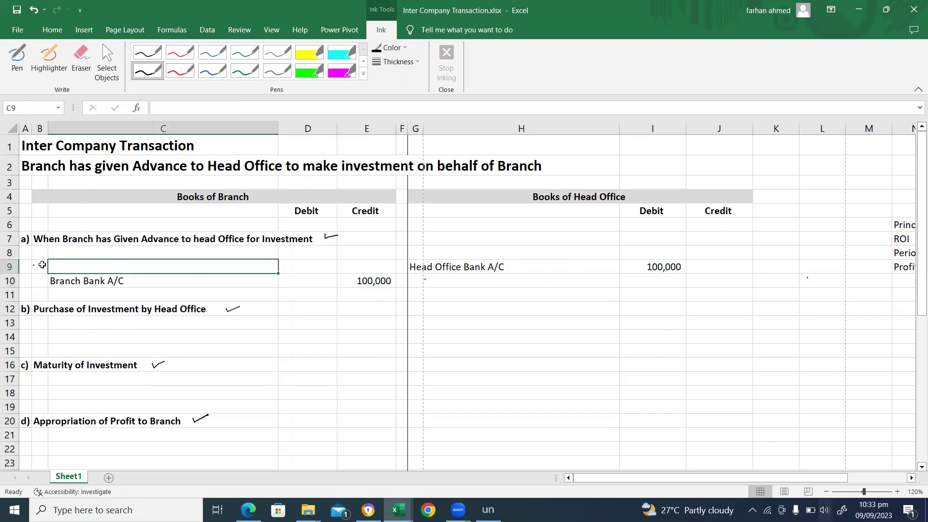
key(Left)
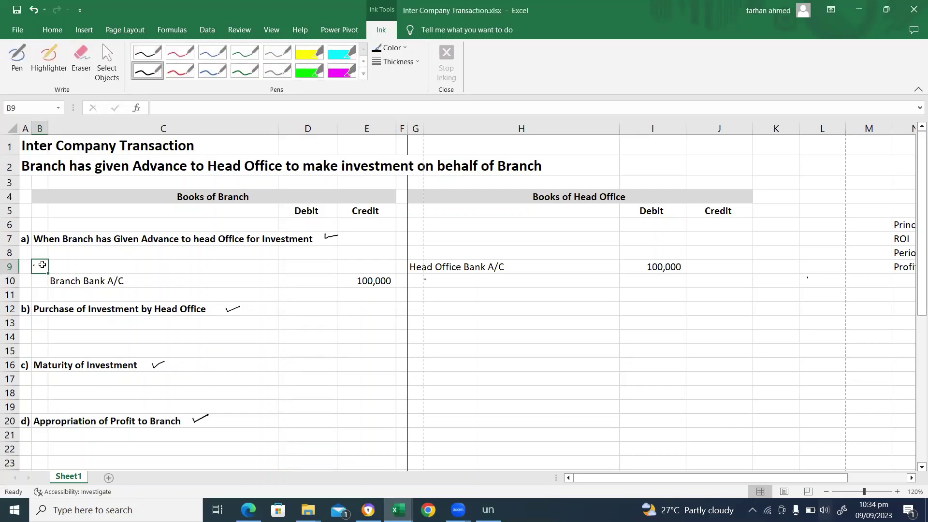
text(Ada)
key(BackSpace)
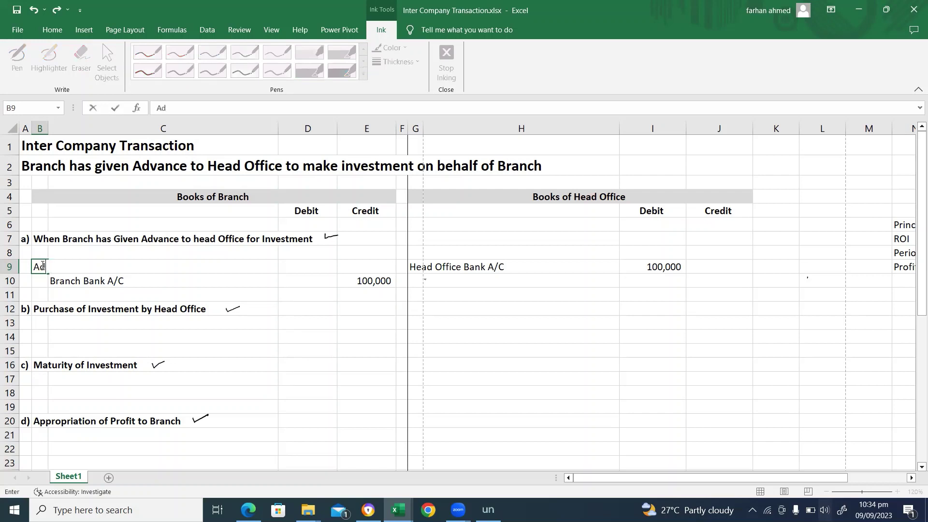
text(vance Against )
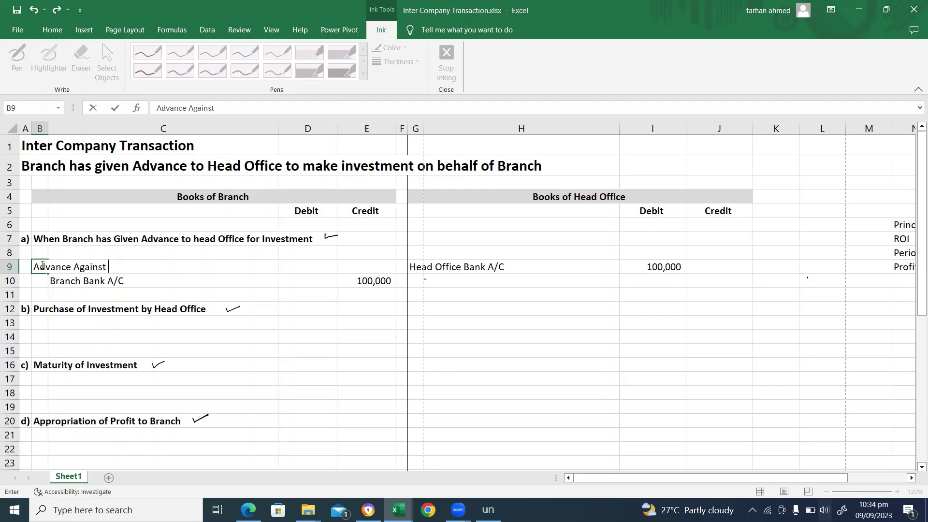
text(Investment From)
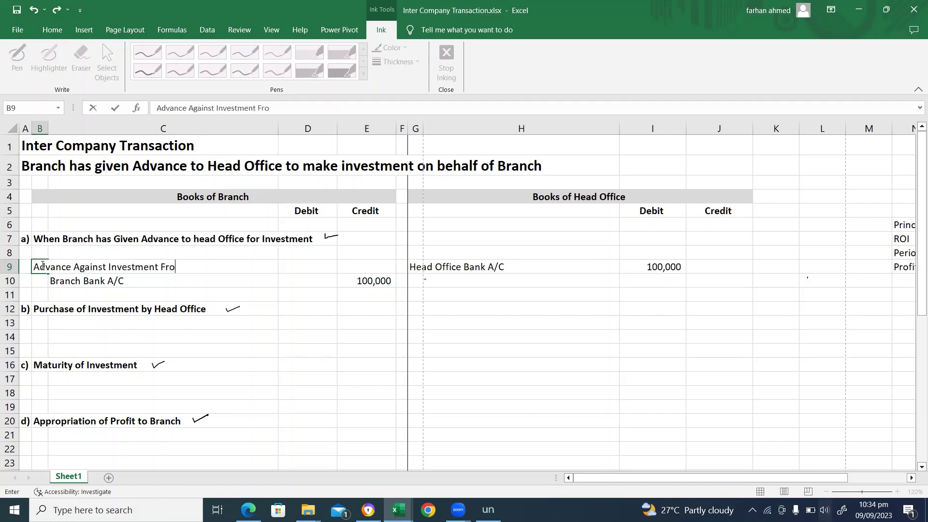
key(BackSpace)
key(BackSpace)
key(BackSpace)
key(BackSpace)
key(BackSpace)
text(To Head Office)
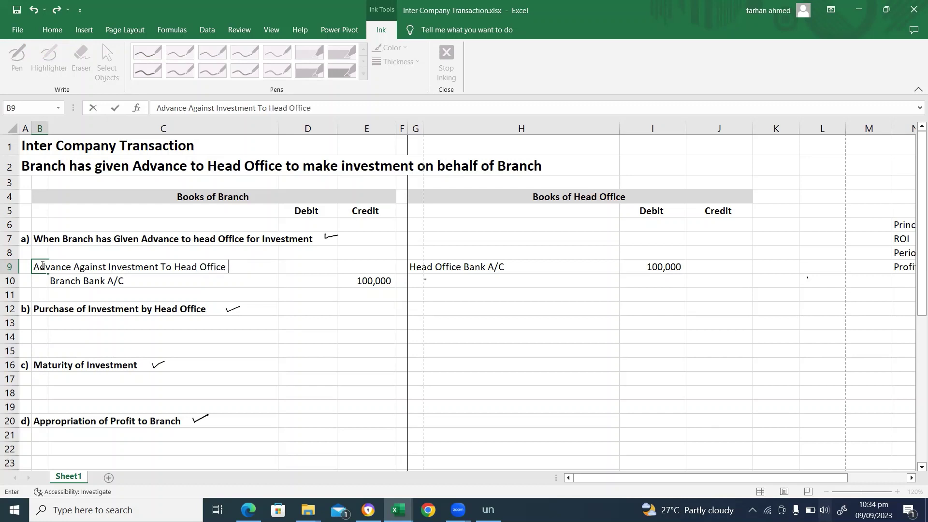
key(Return)
Enter a debit of 100000 in cell D9 for Advance Against Investment To Head Office in the Books of Branch
key(Up)
key(Right)
key(Right)
key(Left)
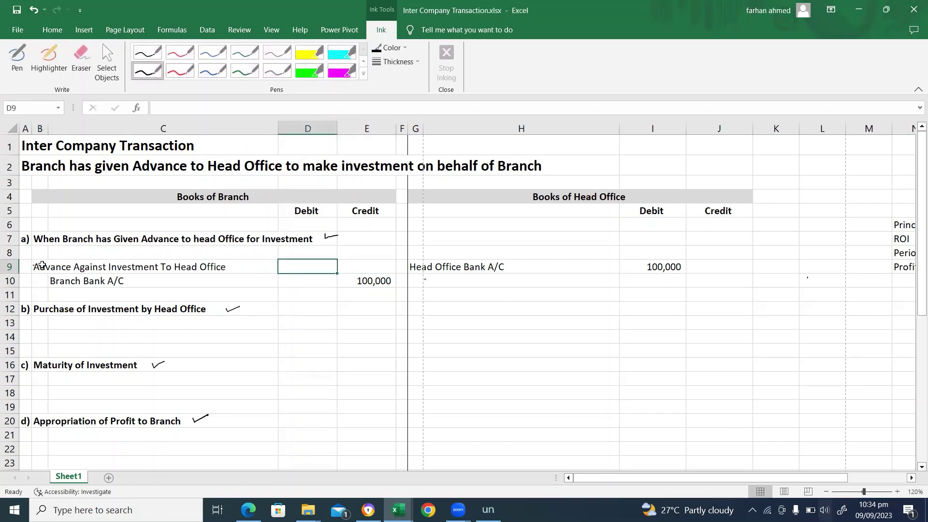
text(100000)
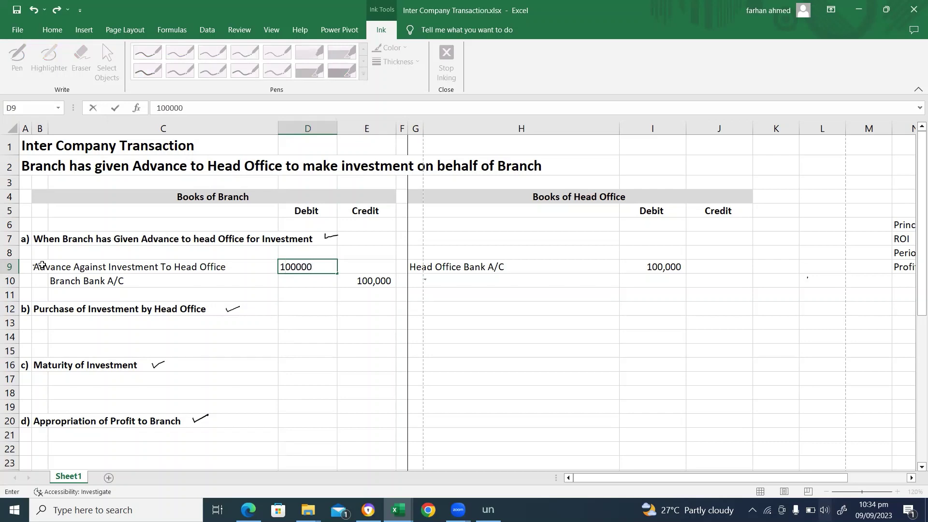
key(Return)
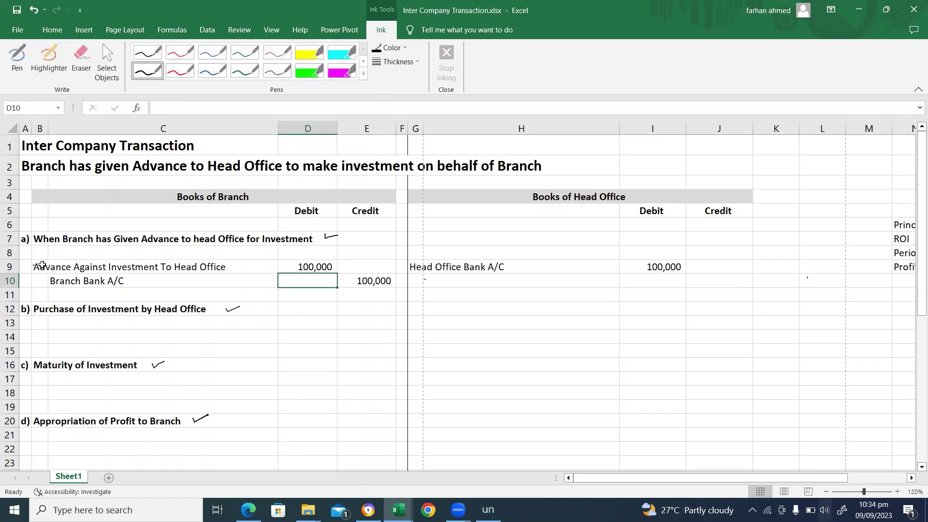
Enter the credit account name "Advance against Investment Payable to Branch" in cell H10 of the Books of Head Office
key(Right)
key(Right)
key(Right)
key(Right)
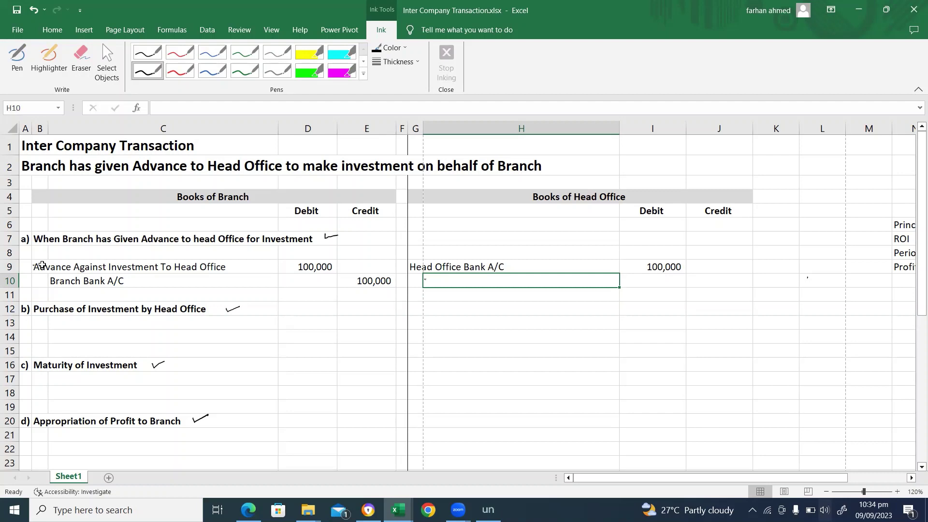
text(Ad)
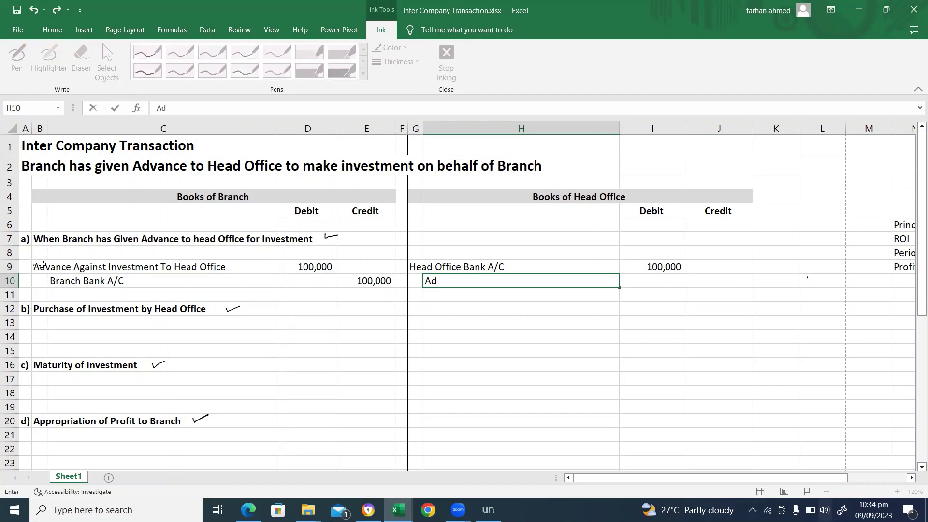
text(vance agaist)
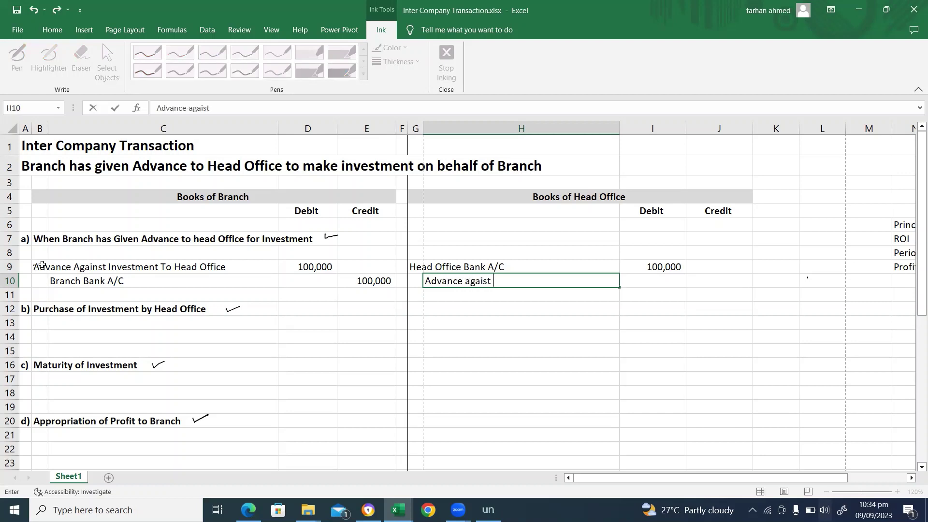
key(BackSpace)
key(BackSpace)
text(nst Investment Pa)
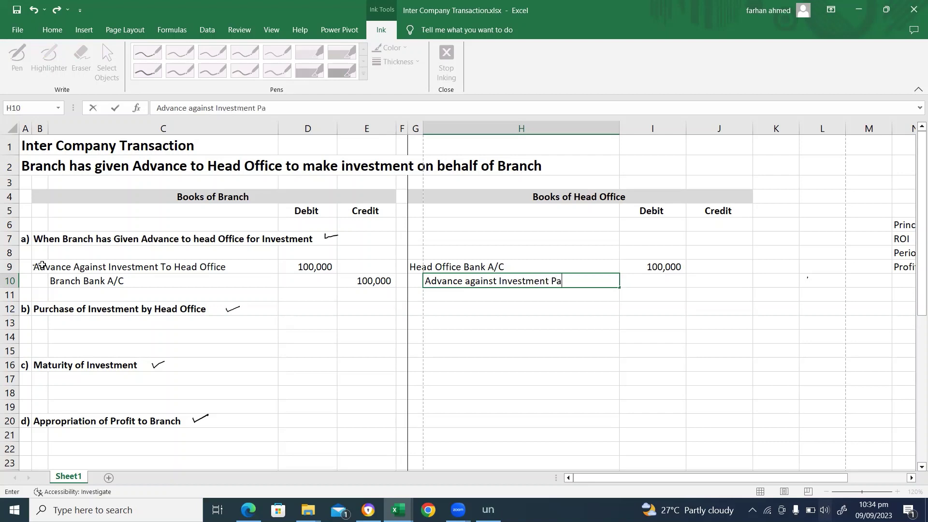
text(yable to Br)
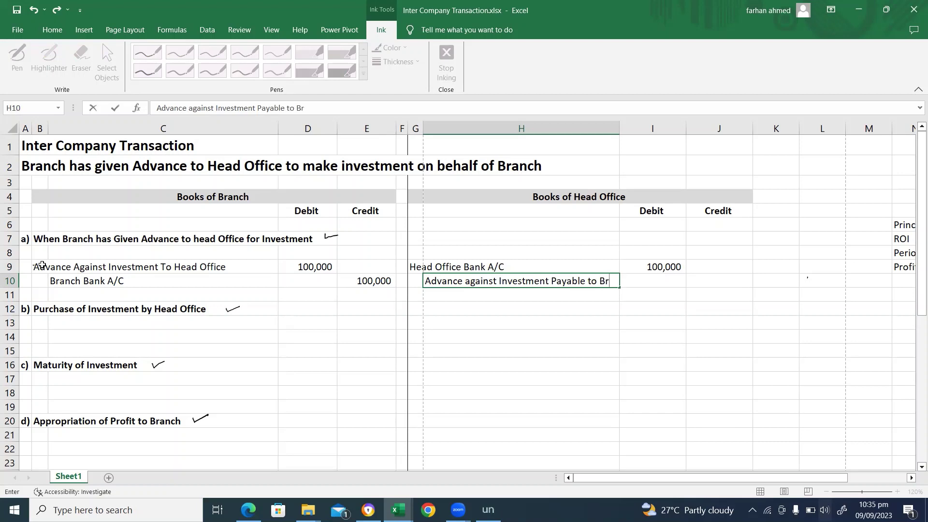
text(anch)
key(Return)
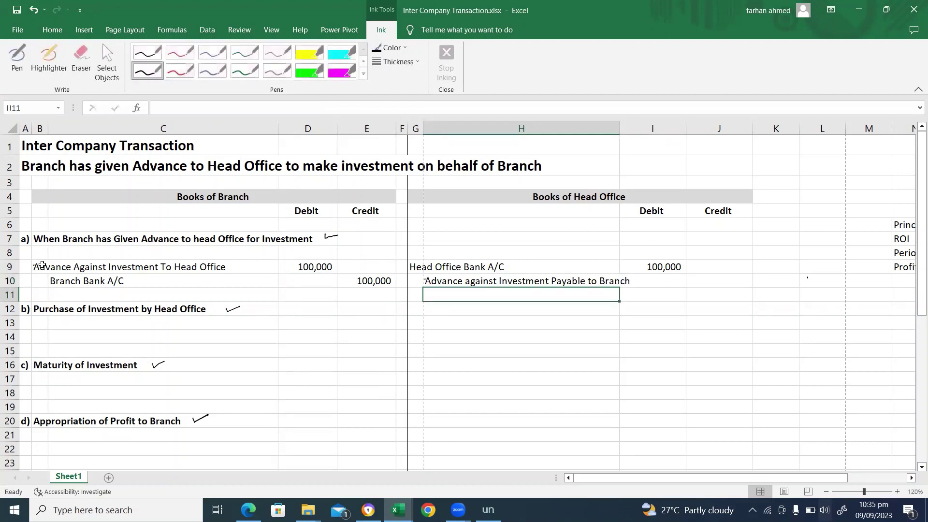
Link the credit amount in cell J10 to the Head Office Bank A/C debit with the formula =I9
click(722, 278)
text(=)
key(Left)
key(Up)
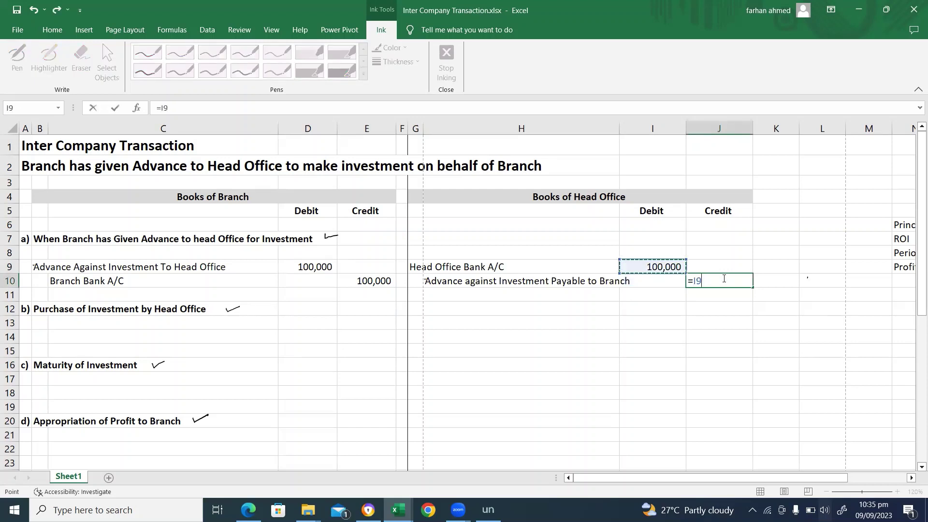
key(Return)
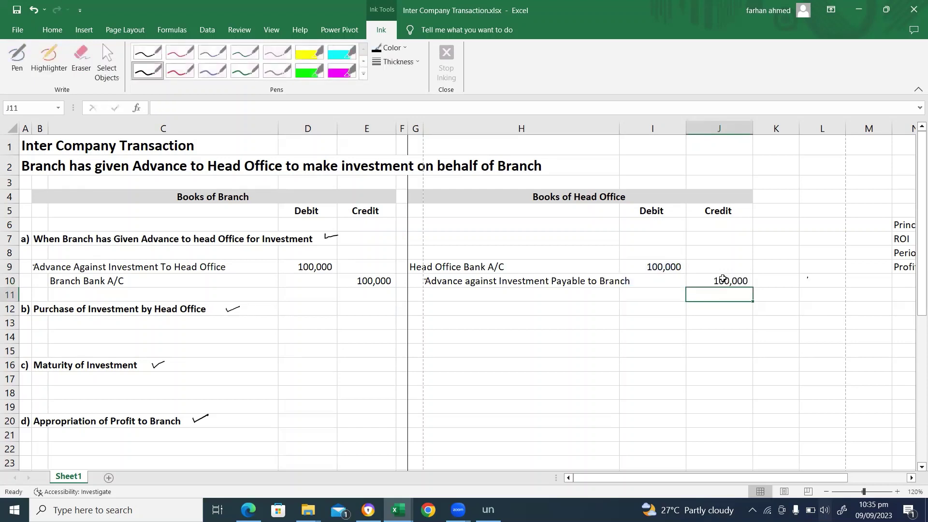
Review the advance entries recorded in the Books of Branch and the Books of Head Office
click(619, 128)
key(Down)
key(Down)
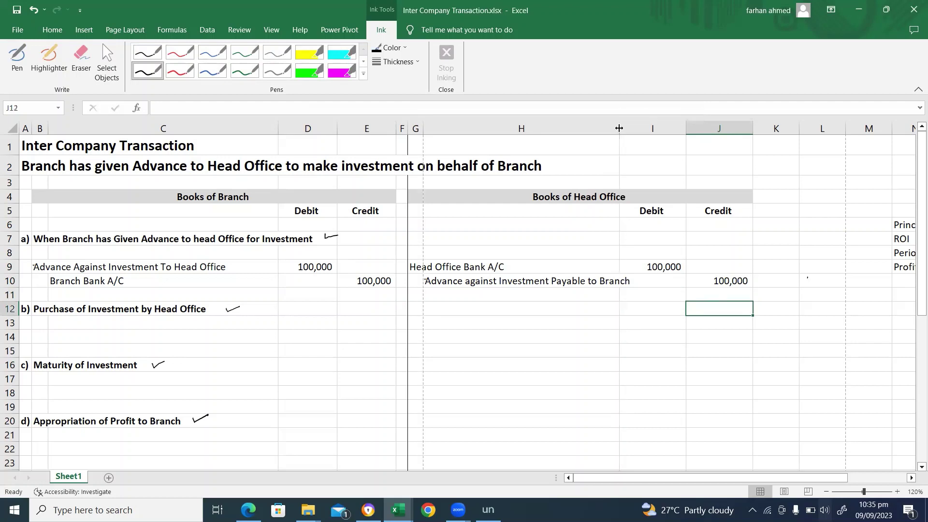
key(Left)
key(Left)
key(Left)
key(Left)
key(Left)
key(Left)
key(Left)
key(Up)
key(Up)
key(Up)
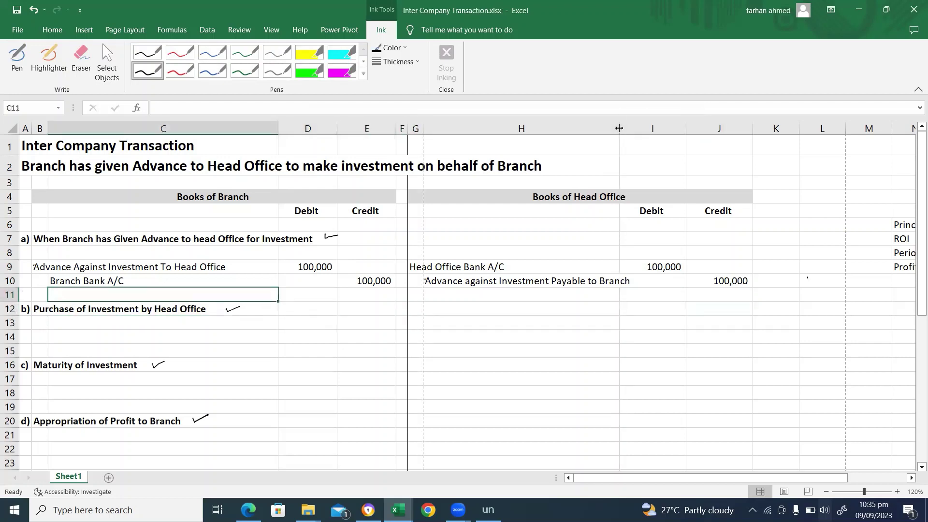
key(Right)
key(Right)
key(Right)
key(Right)
key(Right)
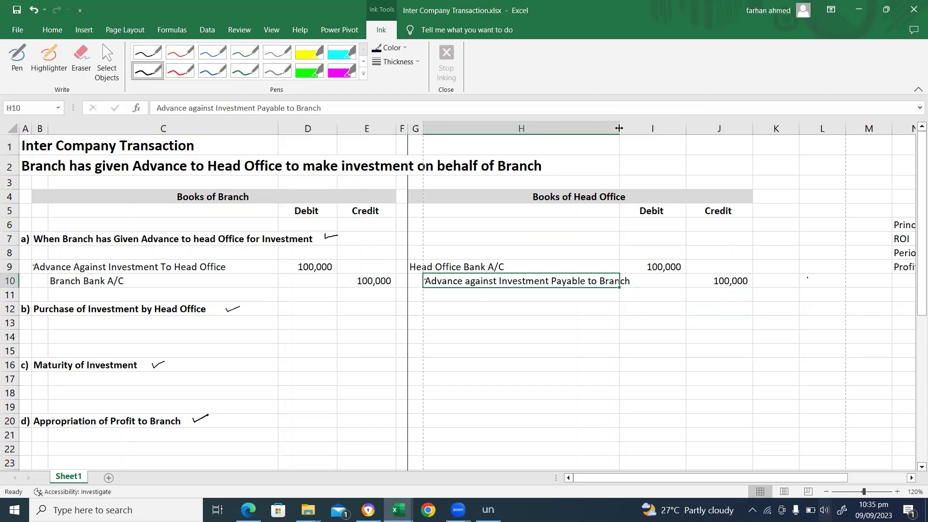
Enter the debit account name "Investment" in cell G13 for the purchase of investment in the Books of Head Office
key(Down)
key(Down)
key(Down)
key(Down)
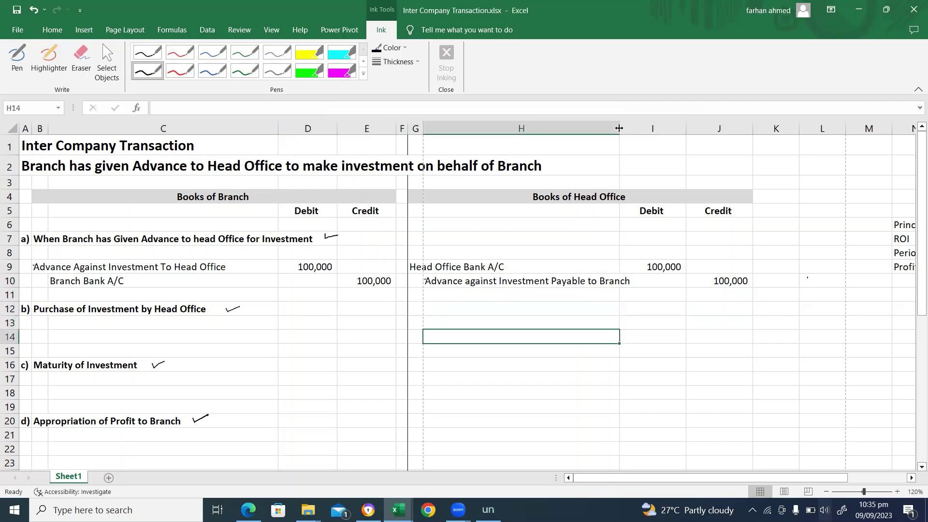
key(Up)
key(Down)
key(Up)
key(Left)
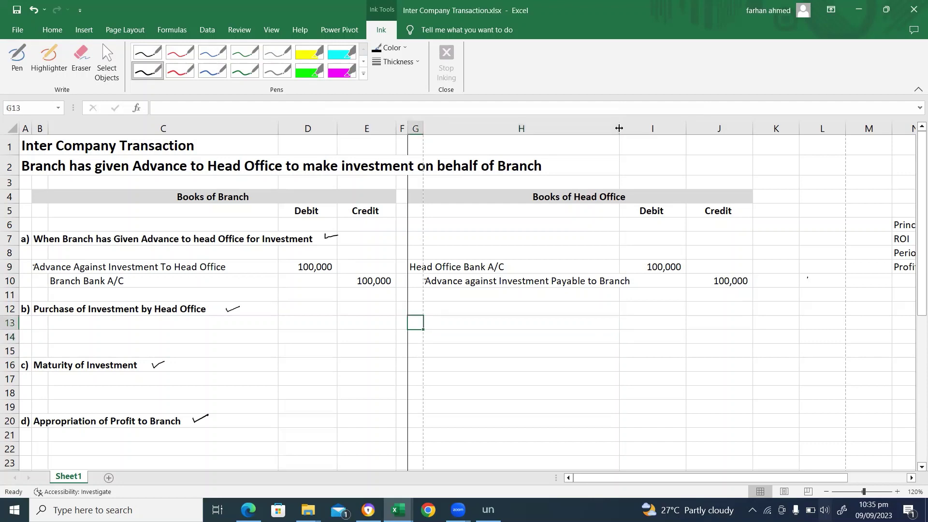
text(I)
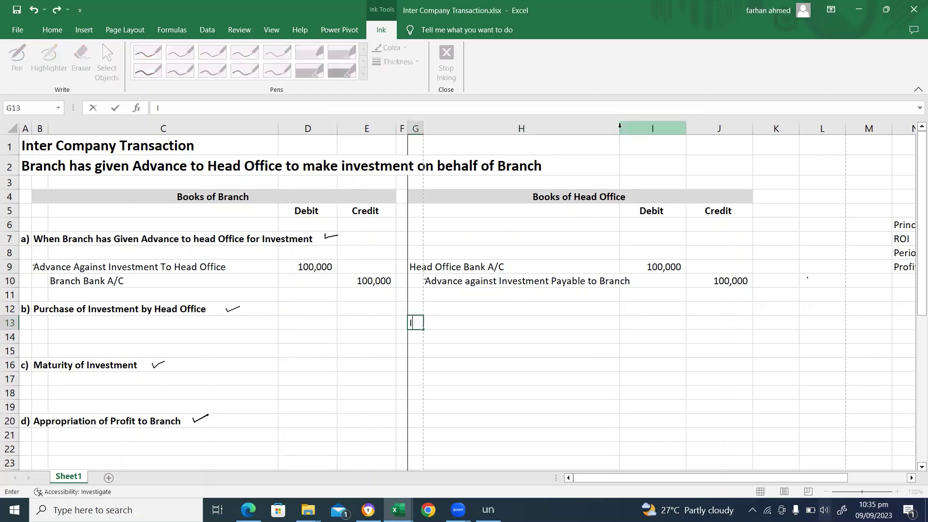
text(nvestment)
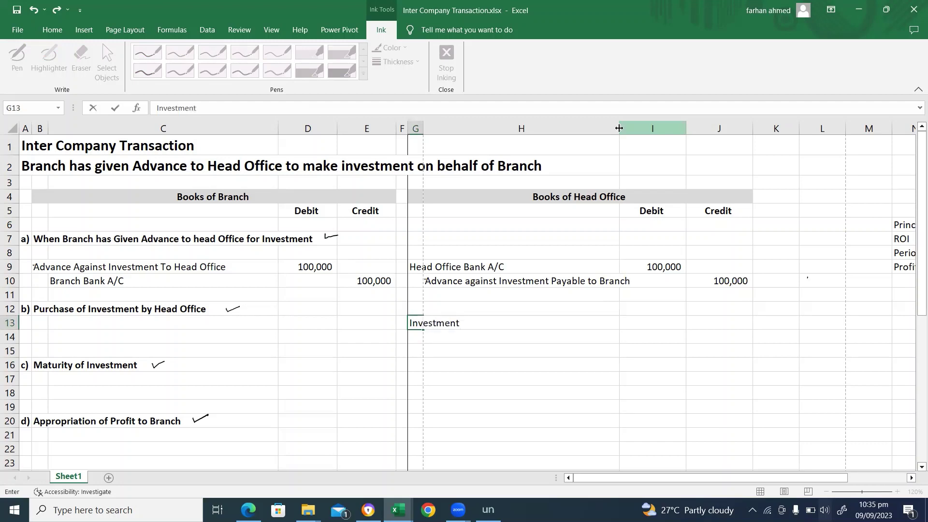
key(Return)
Fill the credit account name in cell H14 by referencing the Head Office Bank A/C label in cell G9
text(=)
key(Left)
key(Up)
key(Up)
key(Up)
key(Up)
key(Up)
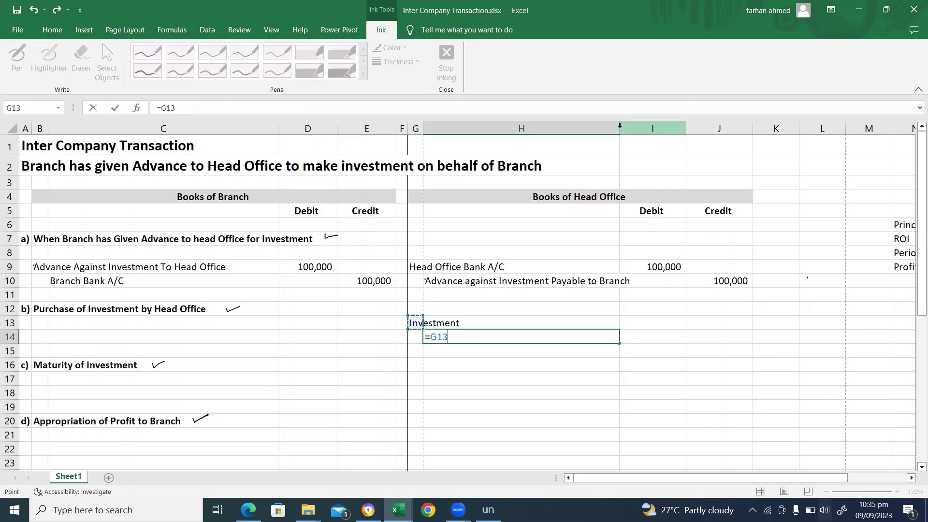
key(Tab)
key(Tab)
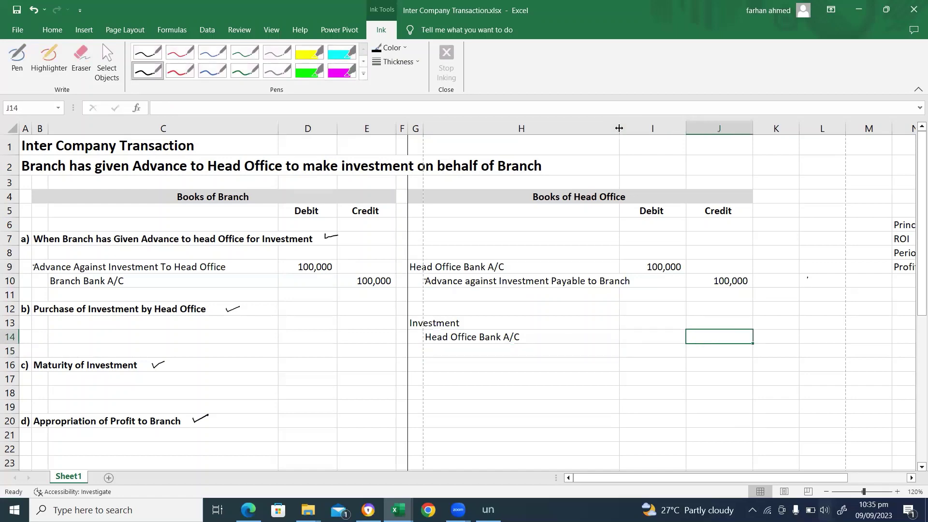
Examine the TDR table's principle and its split between HO and BR
key(Left)
key(Up)
key(Up)
key(Right)
key(Down)
key(Left)
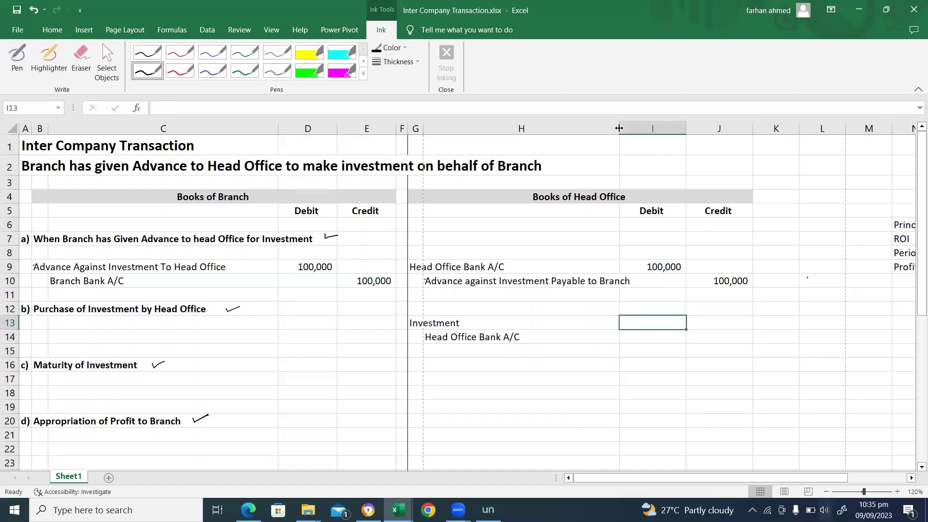
key(Right)
key(Right)
key(Right)
key(Right)
key(Right)
key(Right)
key(Up)
key(Up)
key(Up)
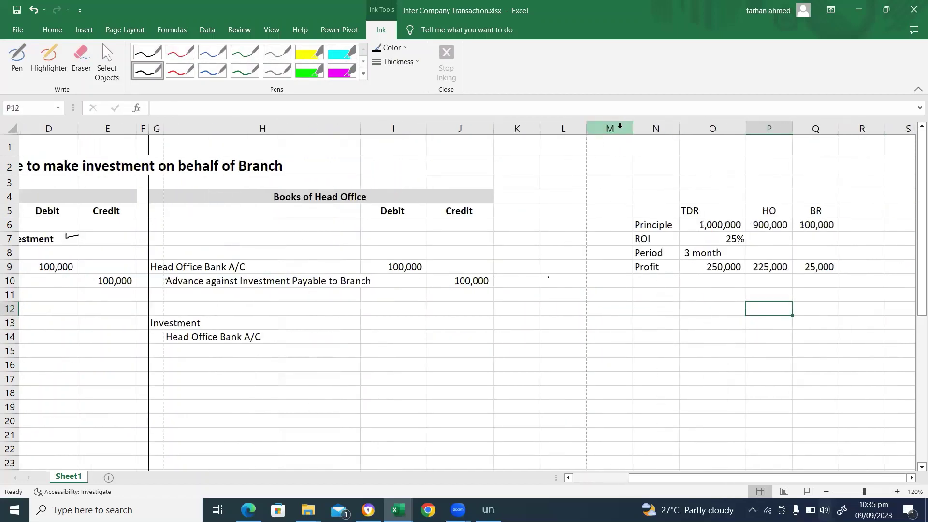
key(Up)
key(Up)
key(Up)
key(Up)
key(Right)
key(Right)
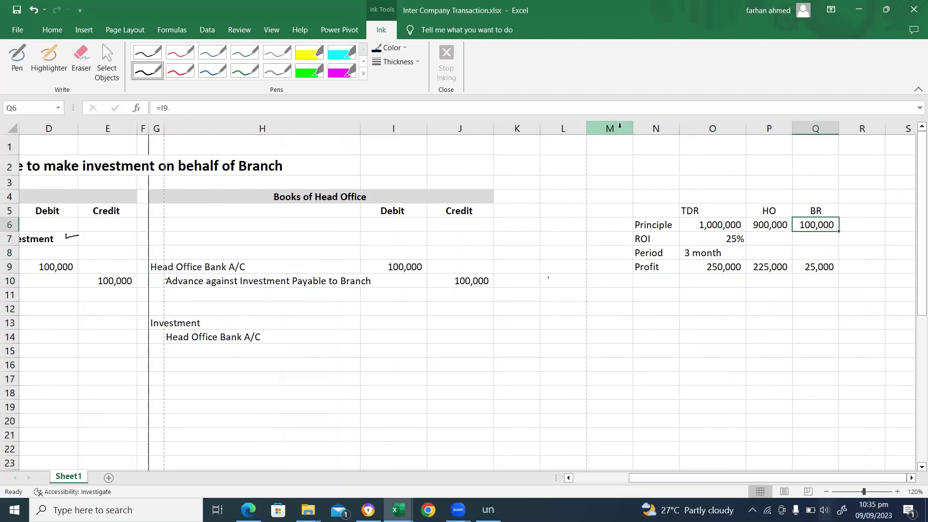
key(Left)
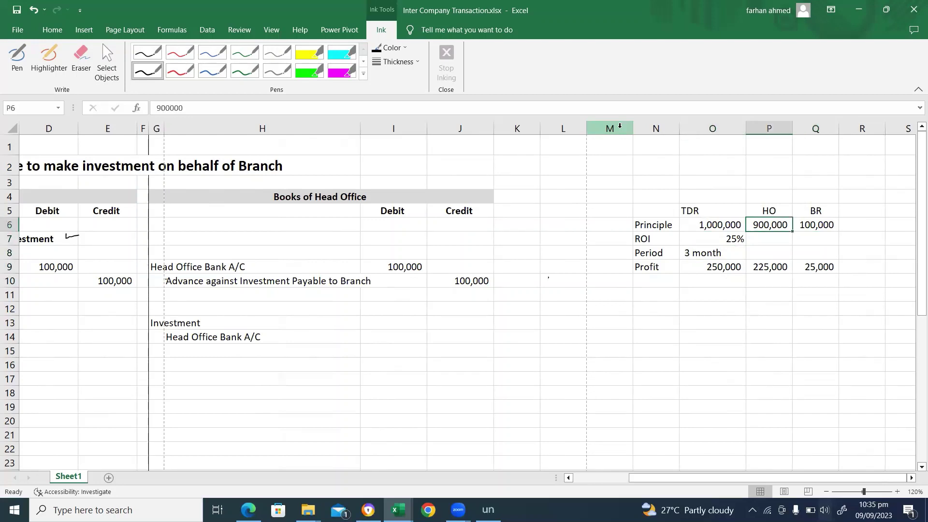
key(Left)
key(Down)
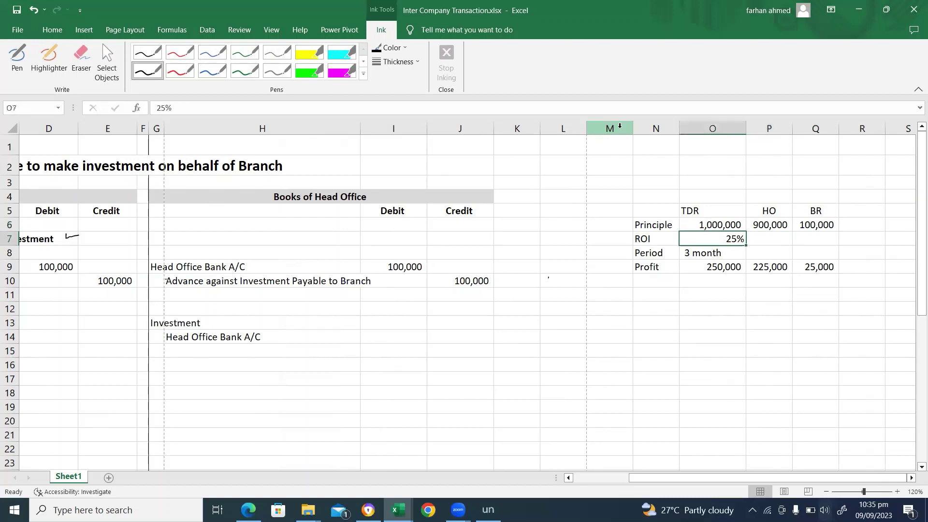
Examine the TDR's principle, ROI, period and total profit in the investment table
key(Left)
key(Down)
key(Right)
key(Left)
key(Up)
key(Up)
key(Right)
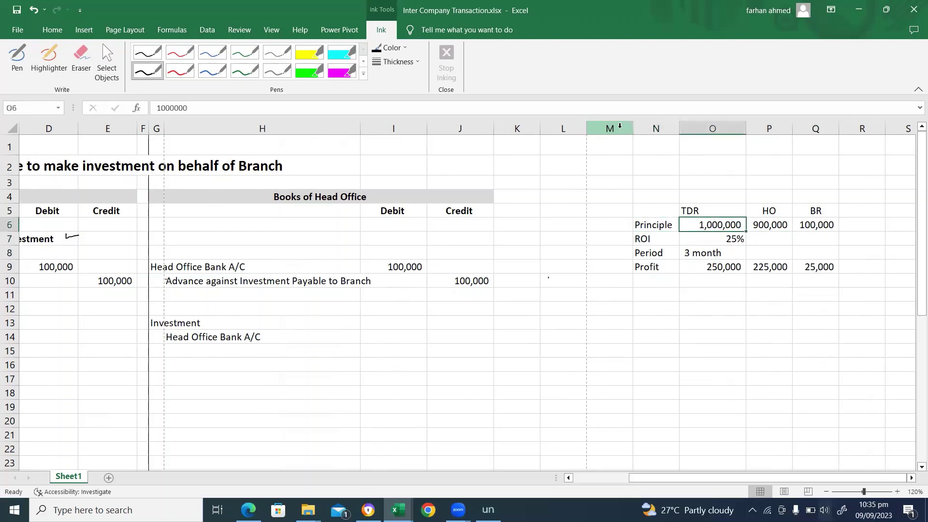
key(Left)
key(Up)
key(Right)
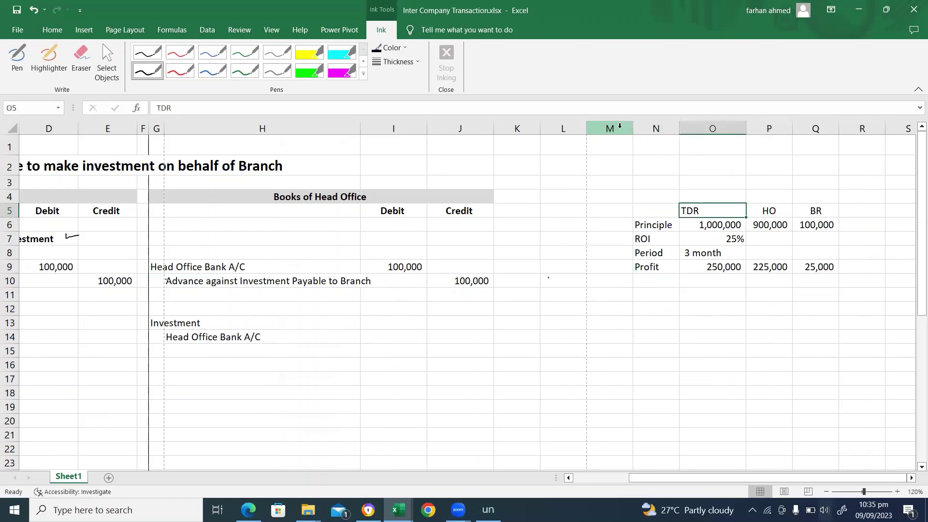
key(Down)
key(Down)
key(Down)
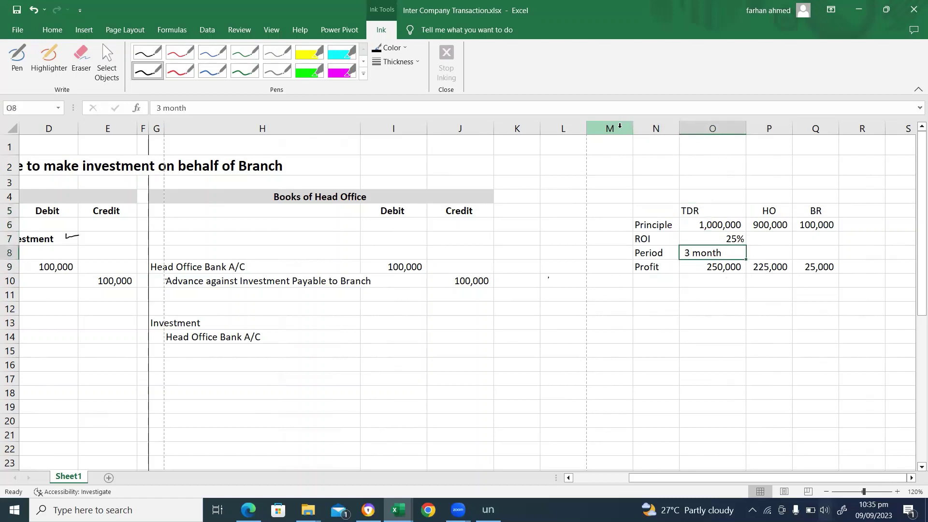
key(Up)
key(Left)
key(Right)
key(Left)
key(Right)
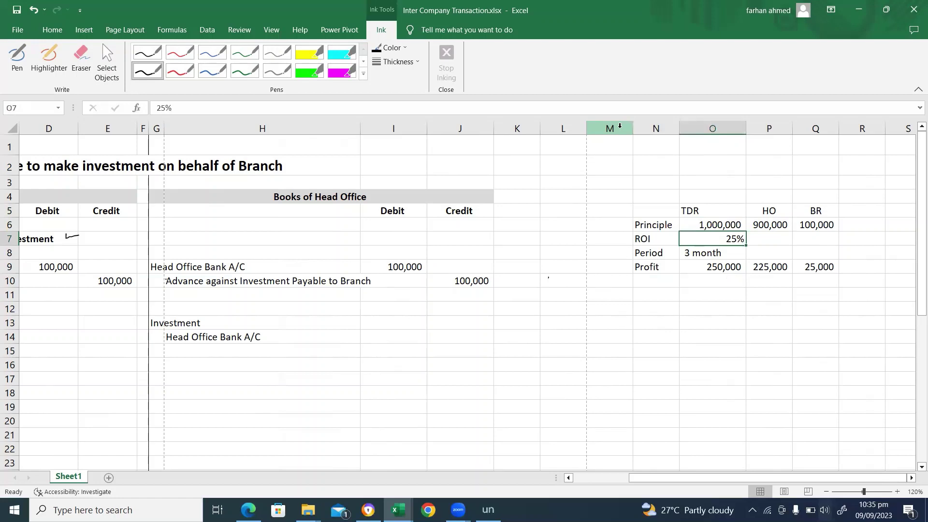
key(Down)
key(Down)
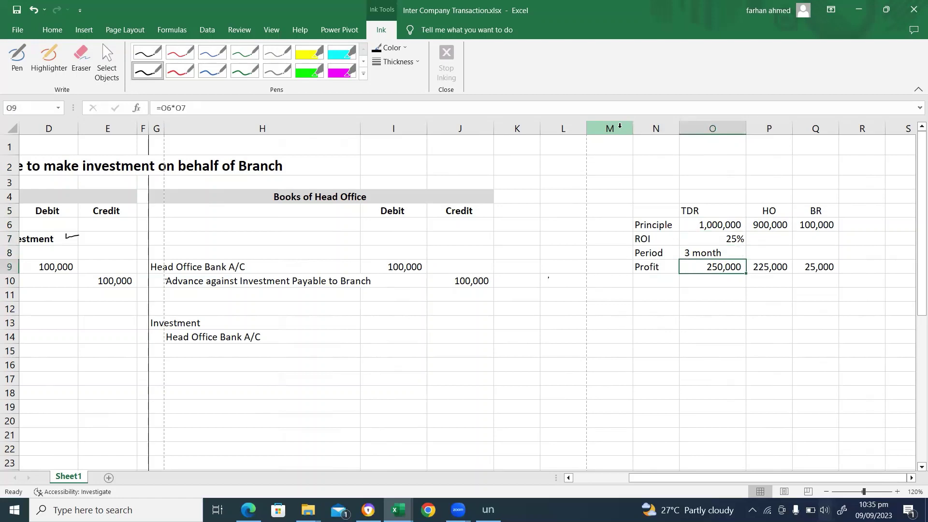
key(Left)
key(Right)
key(Left)
key(Right)
key(Down)
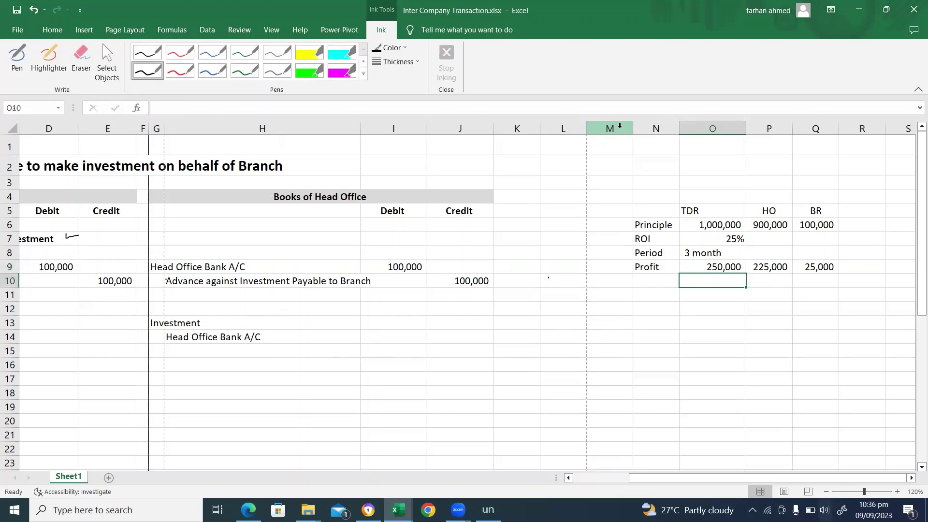
Compare the branch's principle with the HO and BR shares of the TDR profit
key(Up)
key(Up)
key(Up)
key(Up)
key(Right)
key(Right)
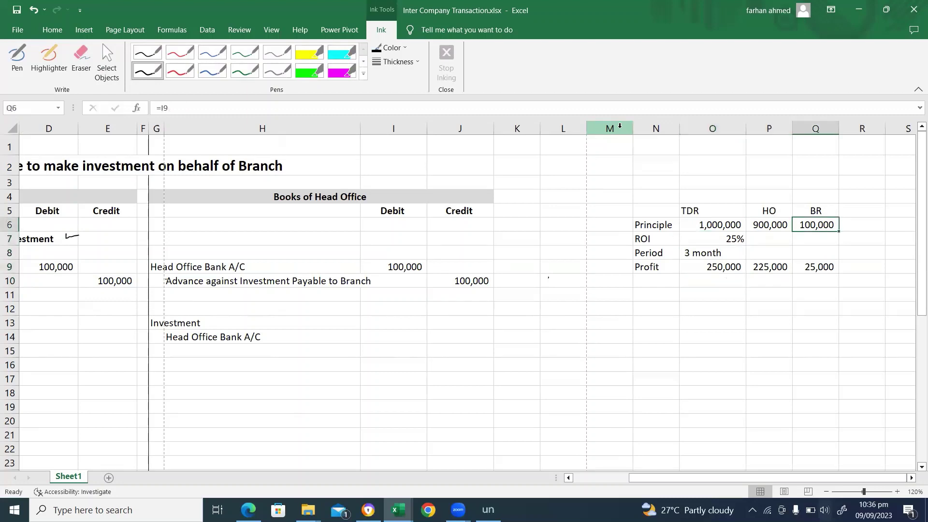
key(Left)
key(Left)
key(Down)
key(Down)
key(Down)
key(Right)
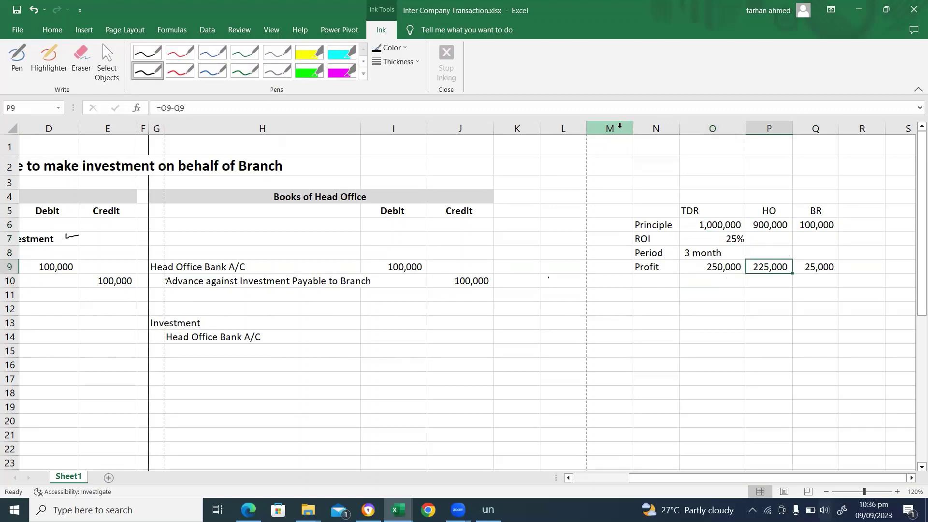
key(Right)
key(Left)
key(Right)
Return to the purchase of investment section and check its Investment entry in the Books of Head Office
key(Left)
key(Left)
key(Left)
key(Left)
key(Left)
key(Left)
key(Left)
key(Left)
key(Left)
key(Left)
key(Left)
key(Left)
key(Left)
key(Left)
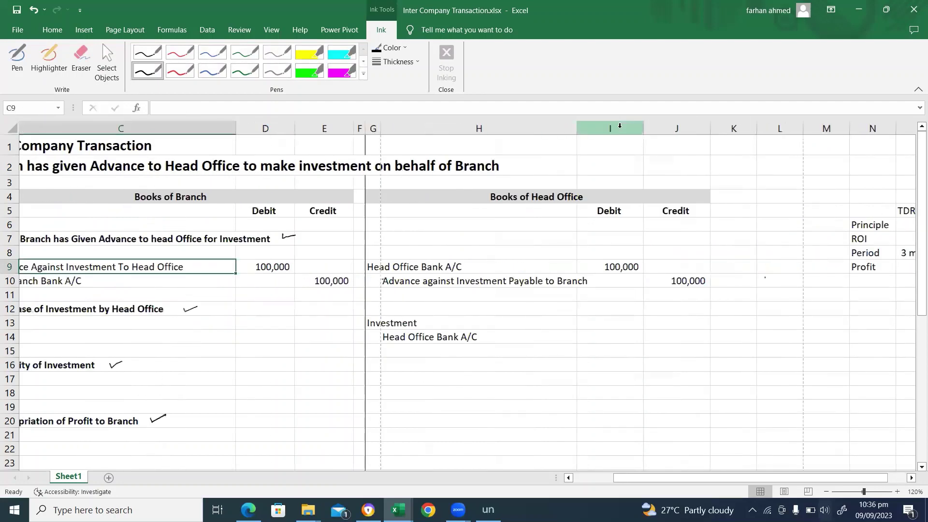
key(Down)
key(Down)
key(Down)
key(Down)
key(Down)
key(Up)
key(Up)
key(Right)
key(Down)
key(Right)
key(Right)
key(Right)
key(Right)
key(Right)
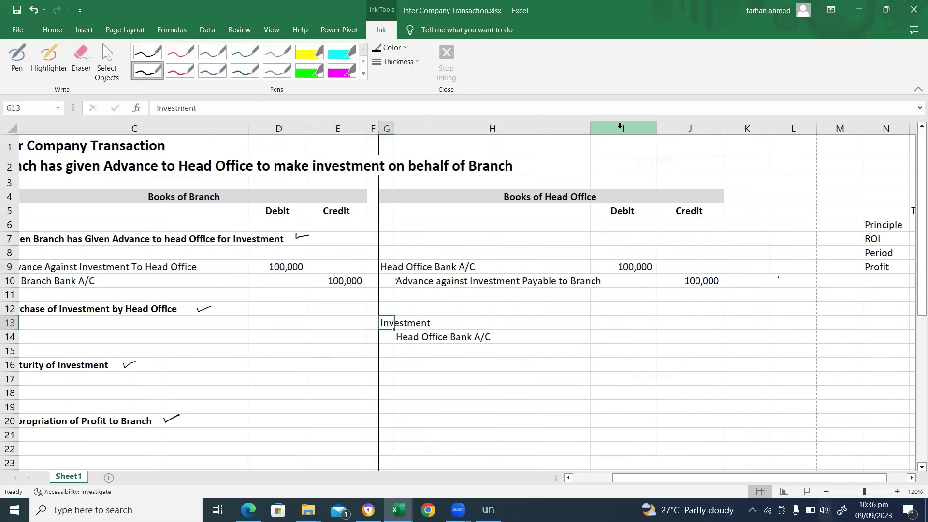
Link the Investment debit in I13 of the Books of Head Office to the TDR principle in O6
text(=)
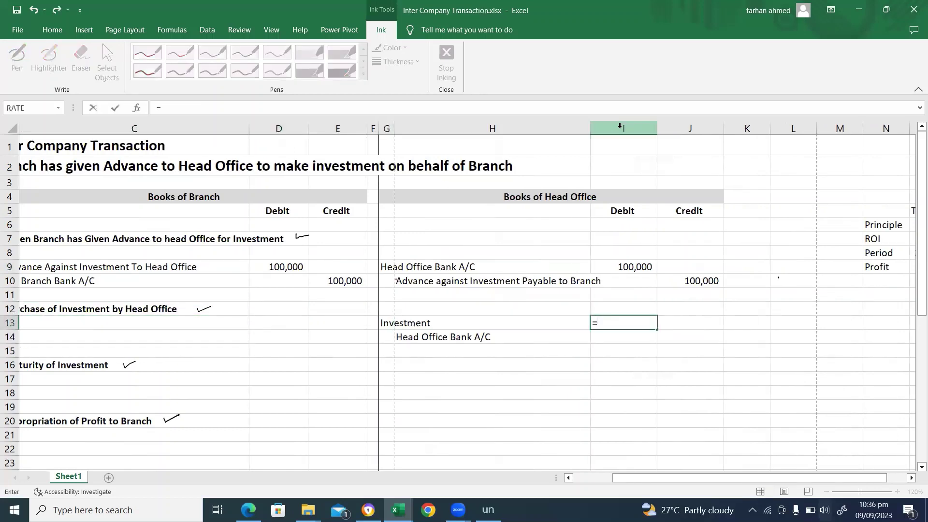
key(Up)
key(Right)
key(Right)
key(Right)
key(Right)
key(Right)
key(Right)
key(Up)
key(Up)
key(Up)
key(Up)
key(Up)
key(Up)
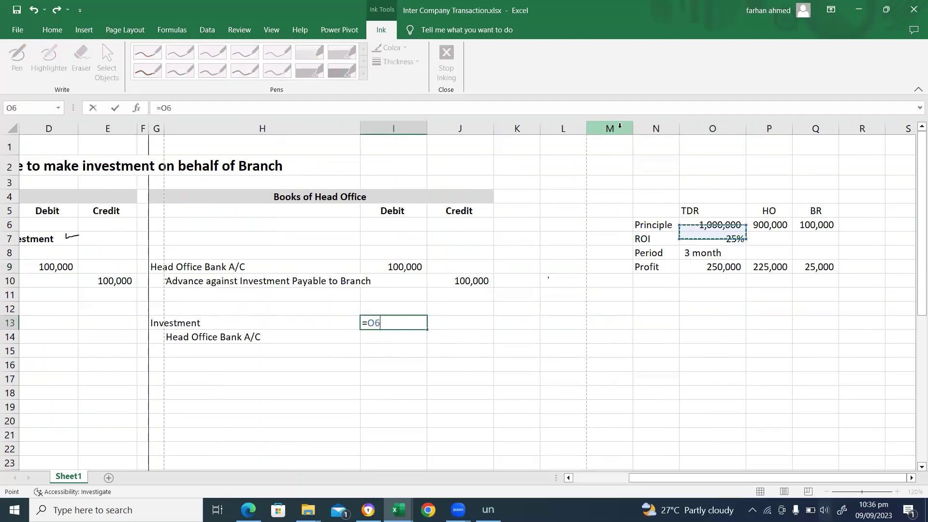
key(Return)
Set the Head Office Bank A/C credit in J14 equal to the Investment debit in I13
key(Right)
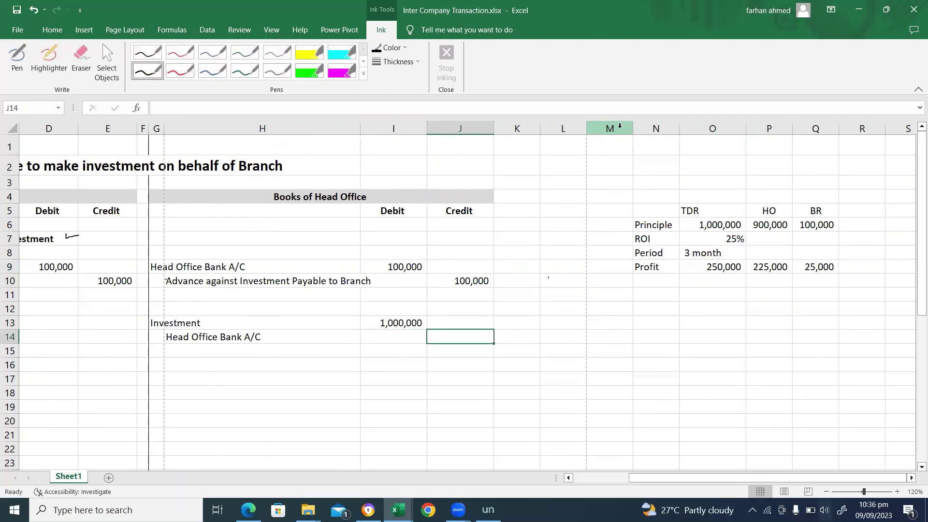
text(=)
key(Left)
key(Up)
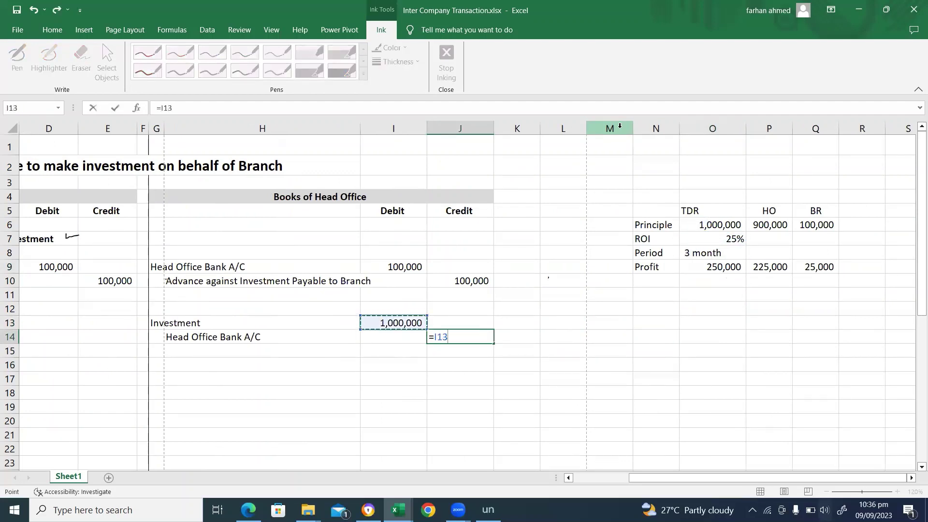
key(Return)
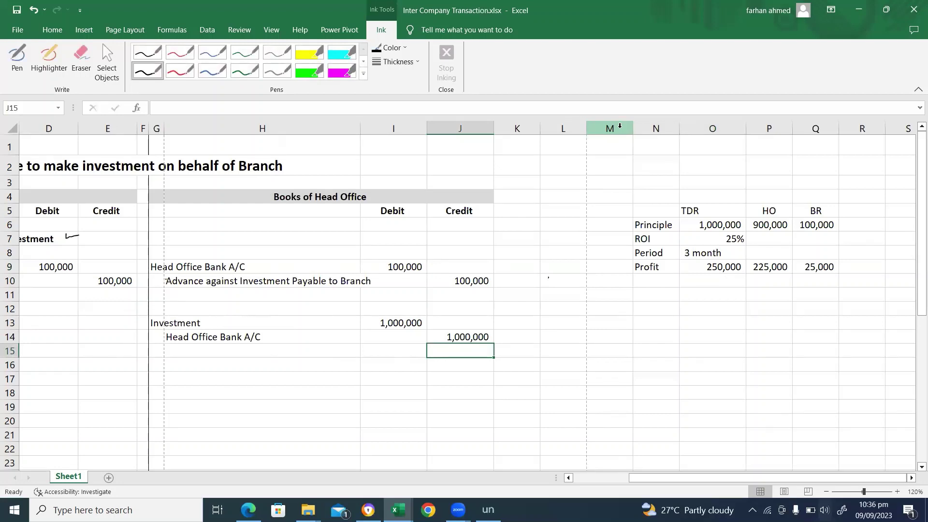
Enter "No Investment" in C14 of the Books of Branch, under Purchase of Investment by Head Office
key(Left)
key(Left)
key(Left)
key(Left)
key(Left)
key(Left)
key(Left)
key(Left)
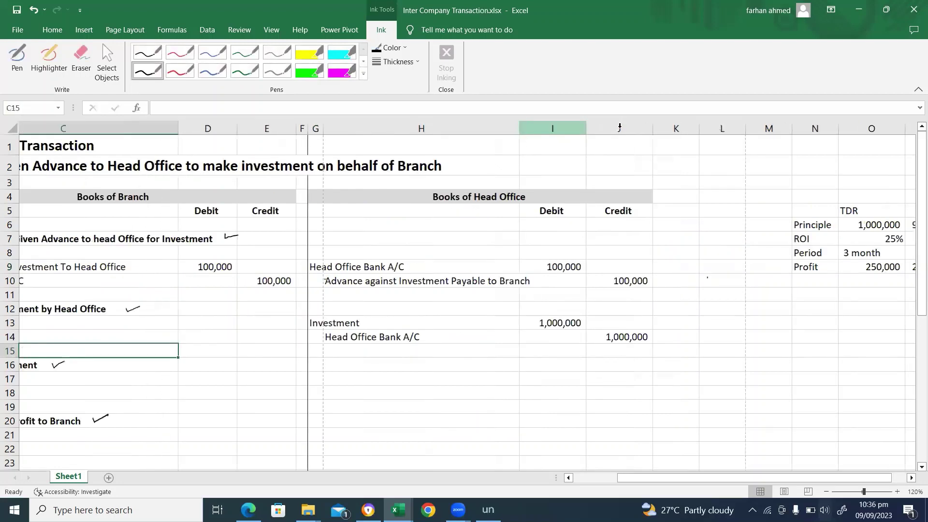
key(Up)
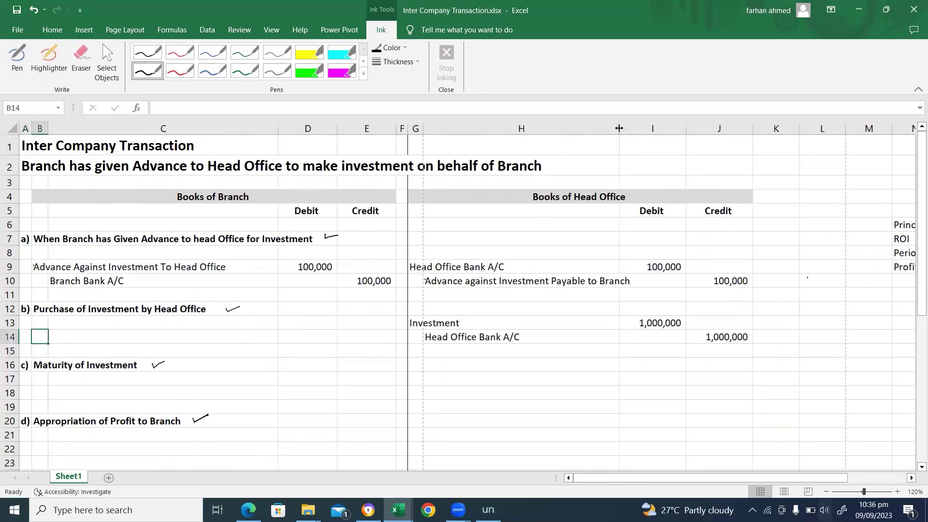
key(Right)
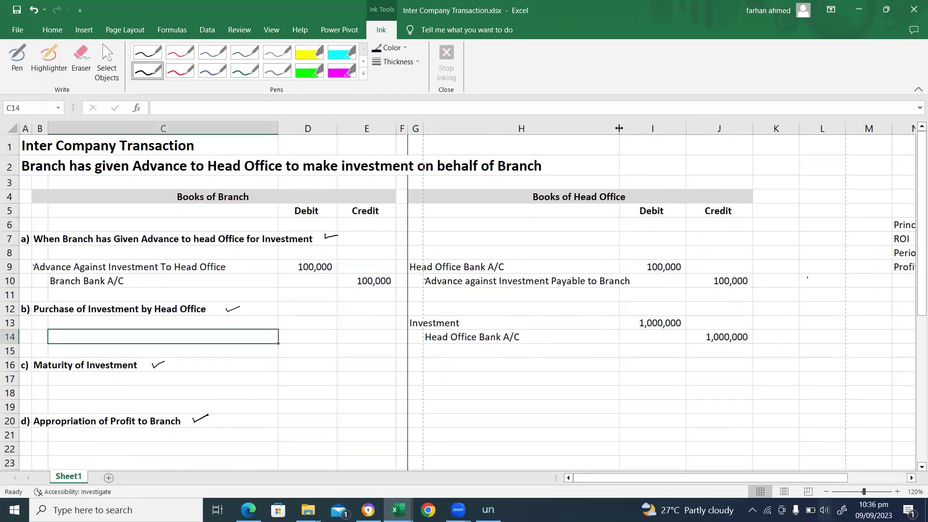
text(No I)
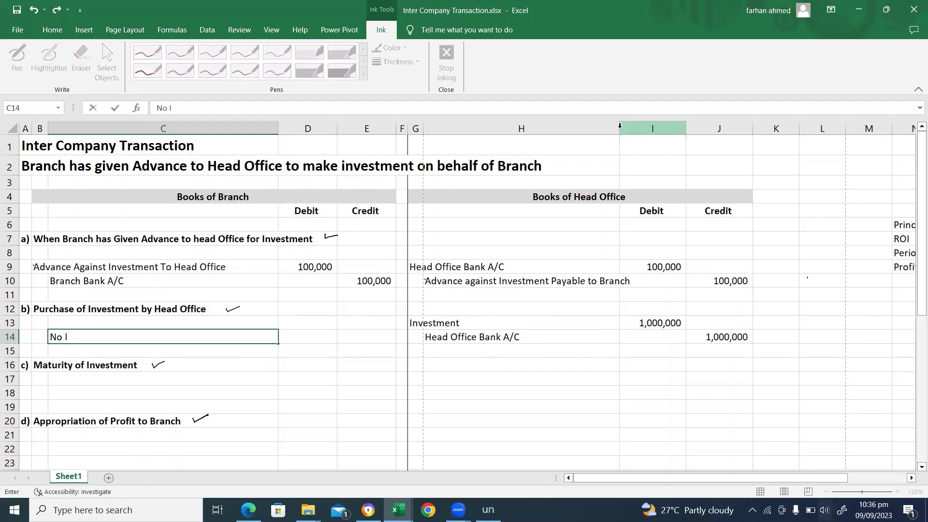
text(nvestmetn)
key(BackSpace)
key(BackSpace)
key(BackSpace)
text(ent)
key(Return)
For the maturity entry in the Books of Head Office, link the credited account in H18 to the Investment label in G13
key(Down)
key(Down)
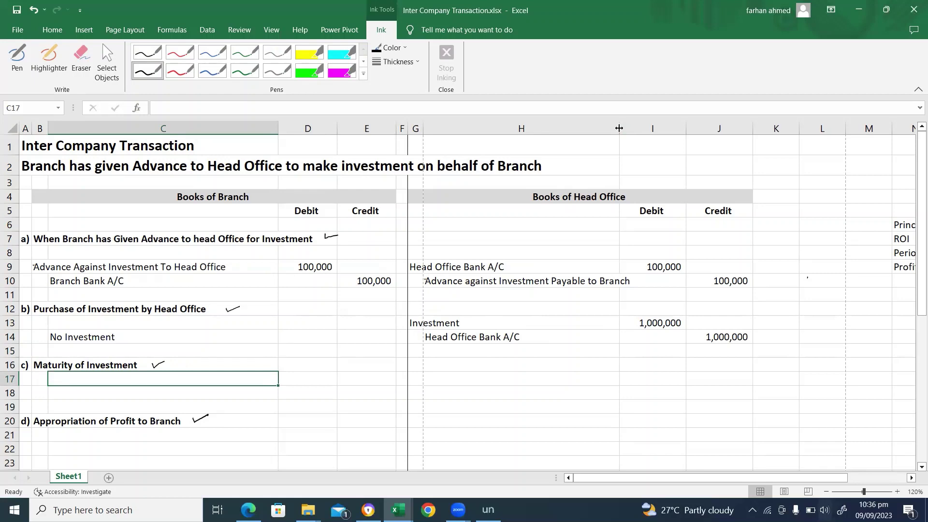
key(Right)
key(Right)
key(Right)
key(Right)
key(Right)
key(Right)
key(Right)
key(Right)
key(Right)
key(Right)
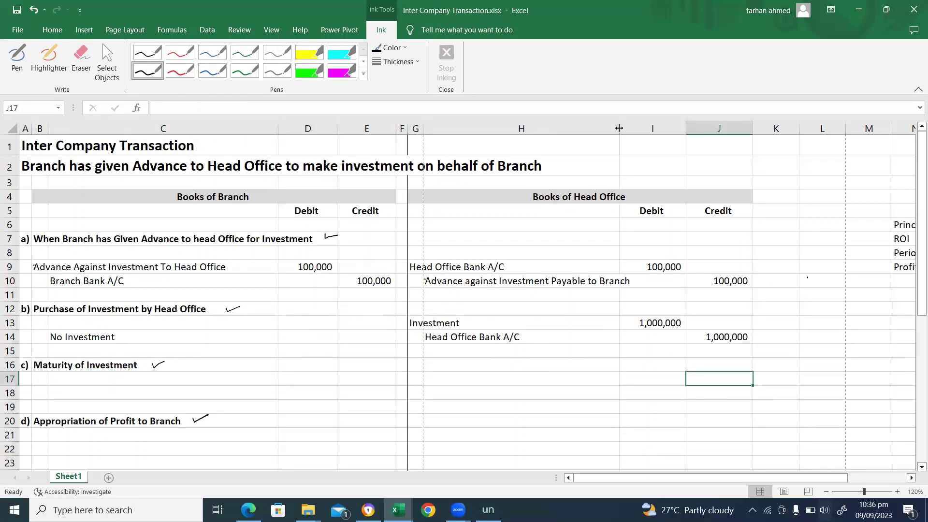
key(Right)
key(Left)
key(Left)
key(Left)
key(Left)
key(Left)
key(Left)
key(Left)
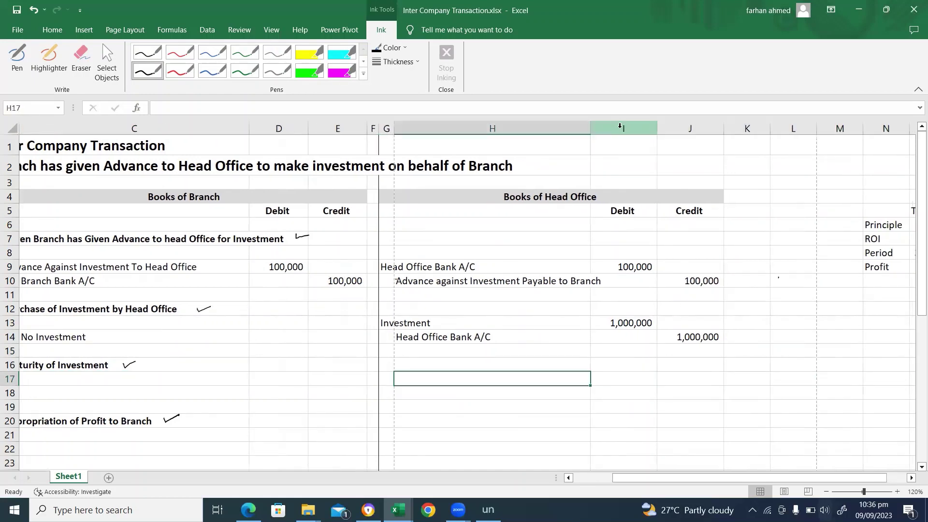
key(Down)
key(Right)
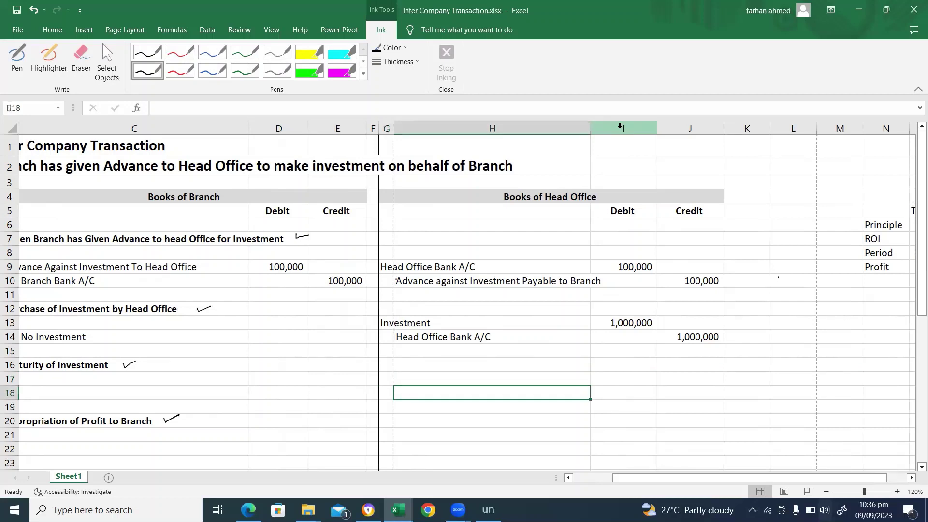
text(=)
key(Up)
key(Up)
key(Up)
key(Up)
key(Up)
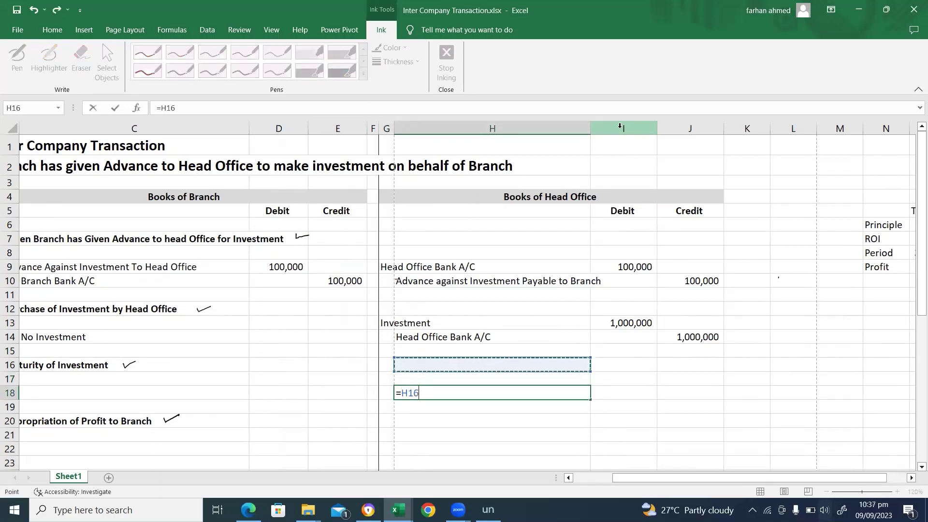
key(Left)
key(Return)
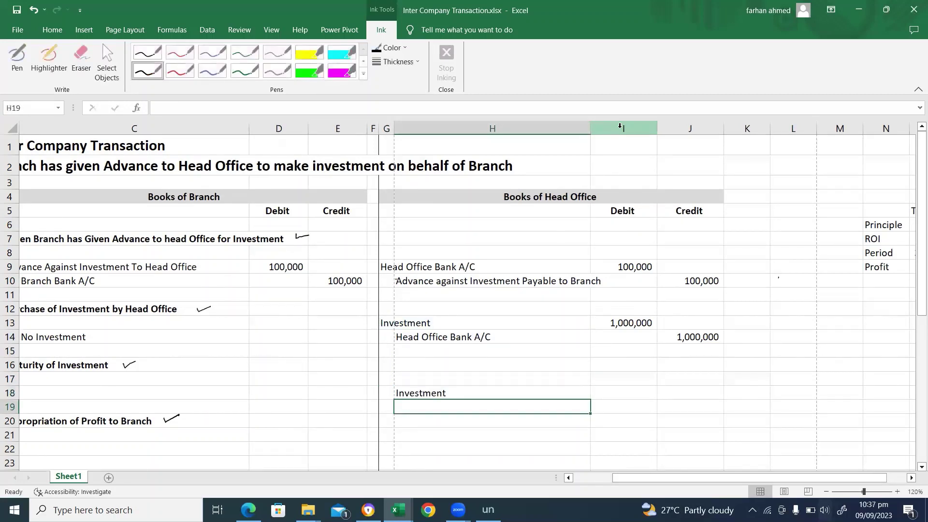
Link the debited account of the maturity entry in G17 to the Head Office Bank A/C label in H14
key(Up)
key(Up)
key(Left)
text(=)
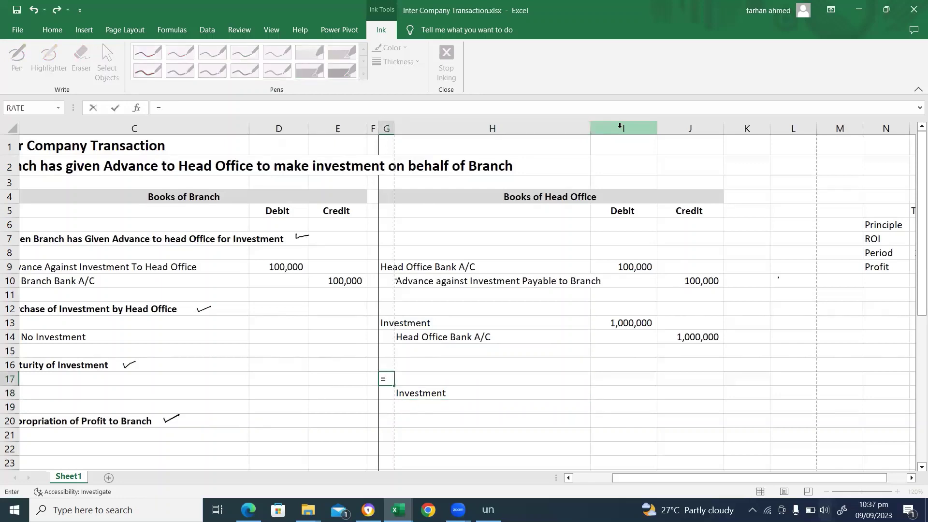
key(Up)
key(Up)
key(Up)
key(Right)
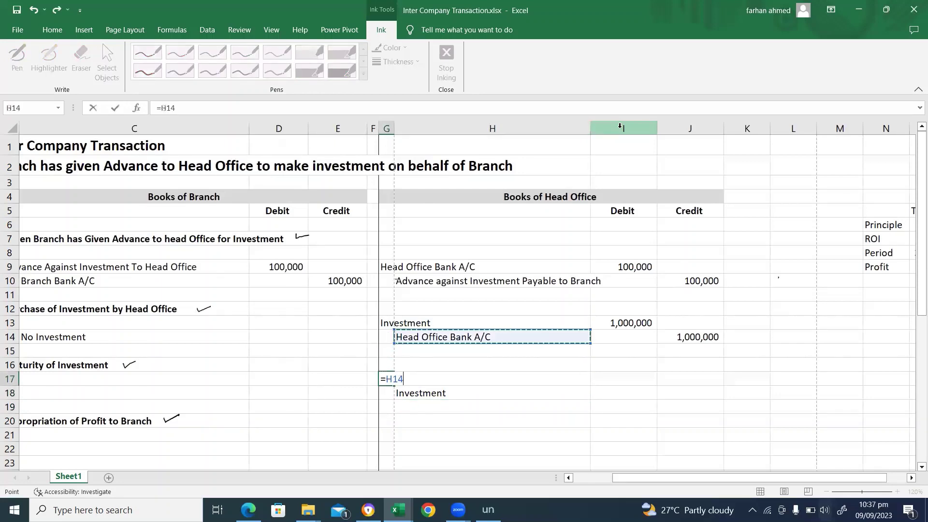
key(Return)
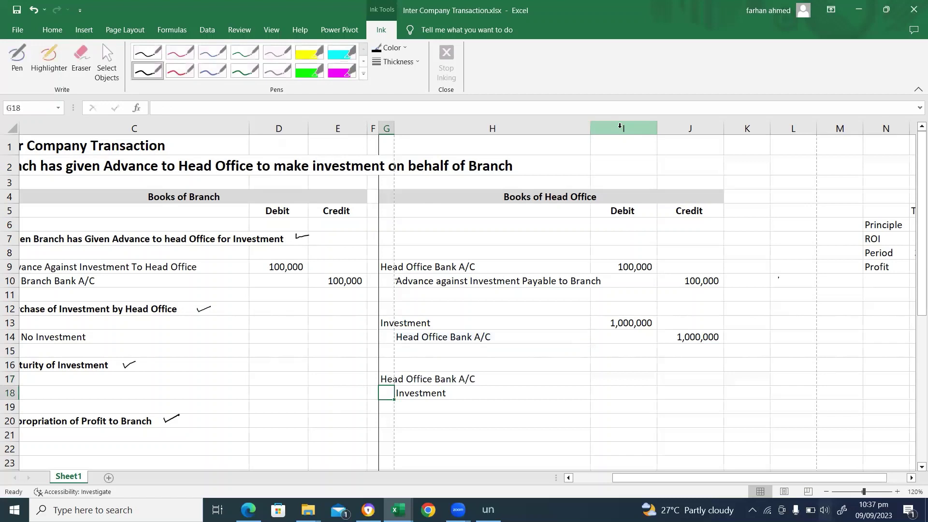
key(Up)
key(Right)
key(Right)
text(=)
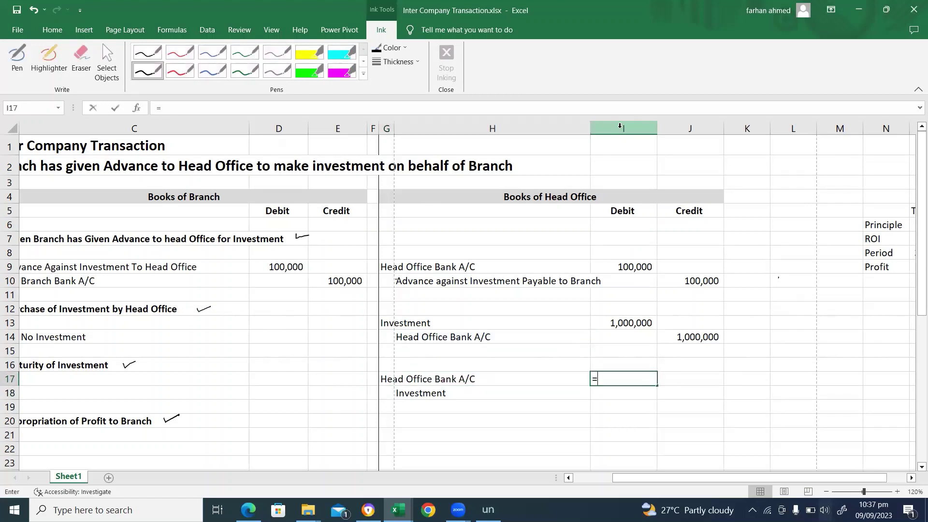
key(Up)
key(Up)
key(Up)
key(Up)
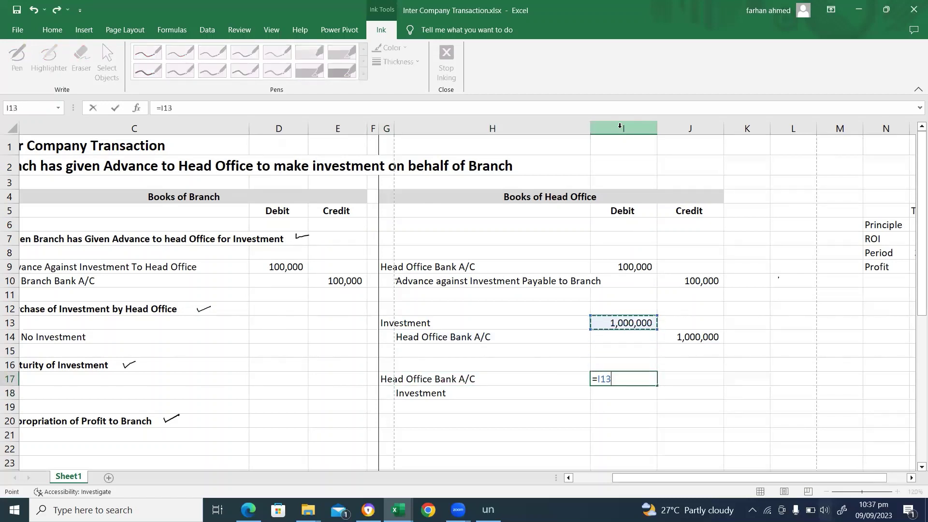
key(Return)
key(Up)
key(Delete)
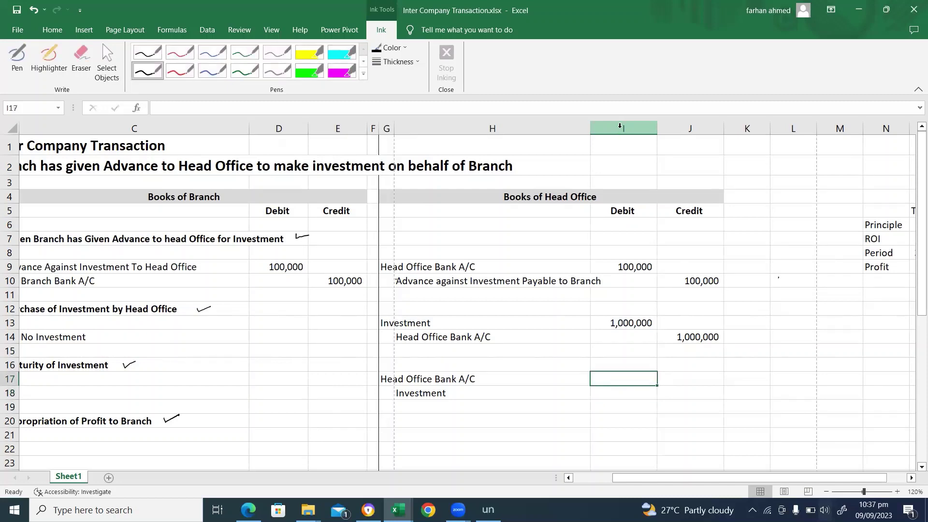
Set the Investment credit of the maturity entry in J18 equal to the Investment debit in I13
key(Down)
key(Left)
key(Right)
key(Right)
text(=)
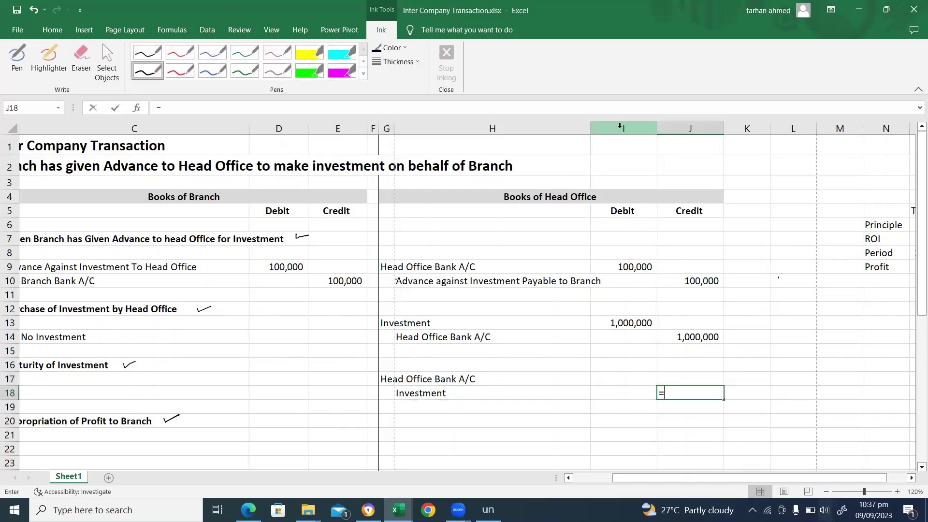
key(Up)
key(Up)
key(Left)
key(Up)
key(Up)
key(Up)
key(Return)
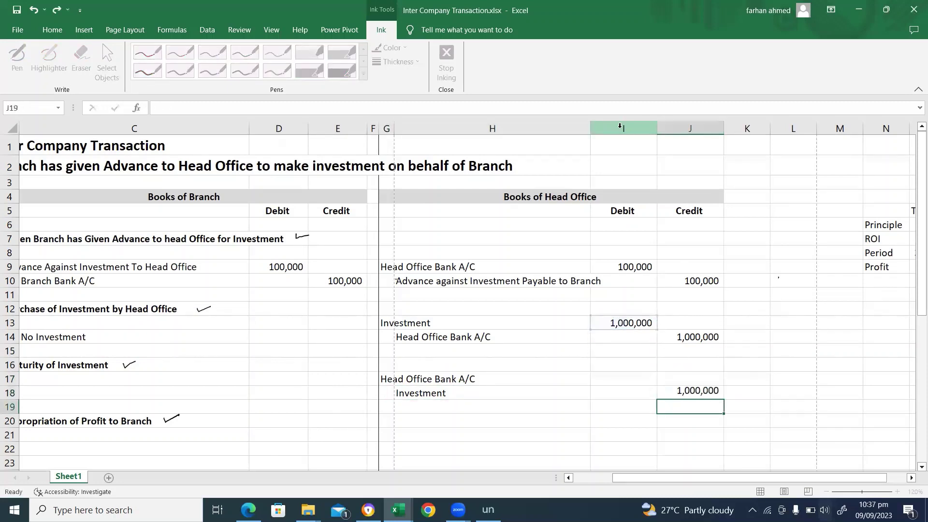
Add a "Profit on Investment" line in H19 of the maturity entry with a credit of 250,000
key(Left)
key(Left)
text(P)
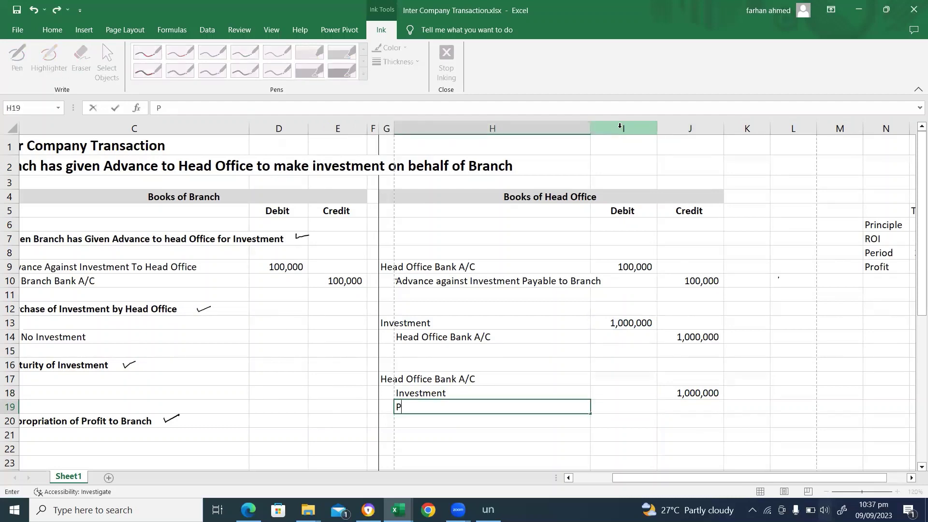
text(rofit on Investment)
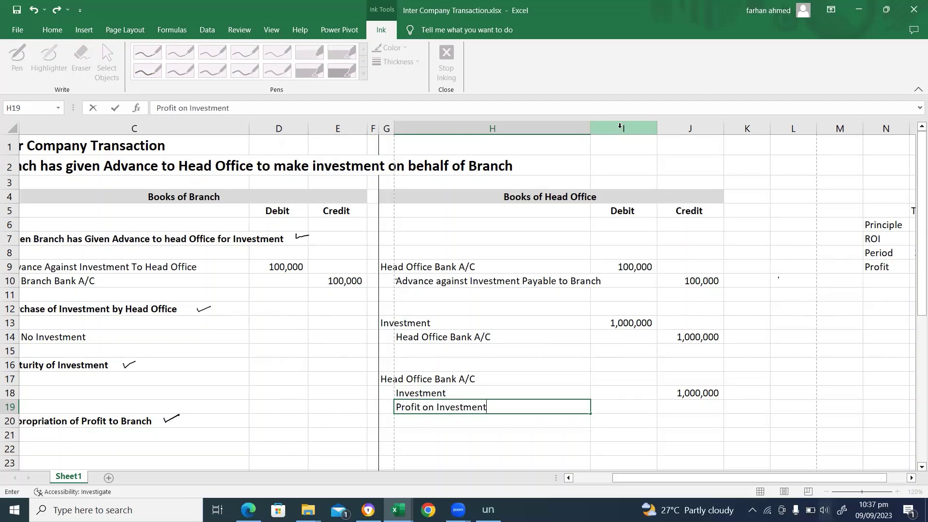
key(Tab)
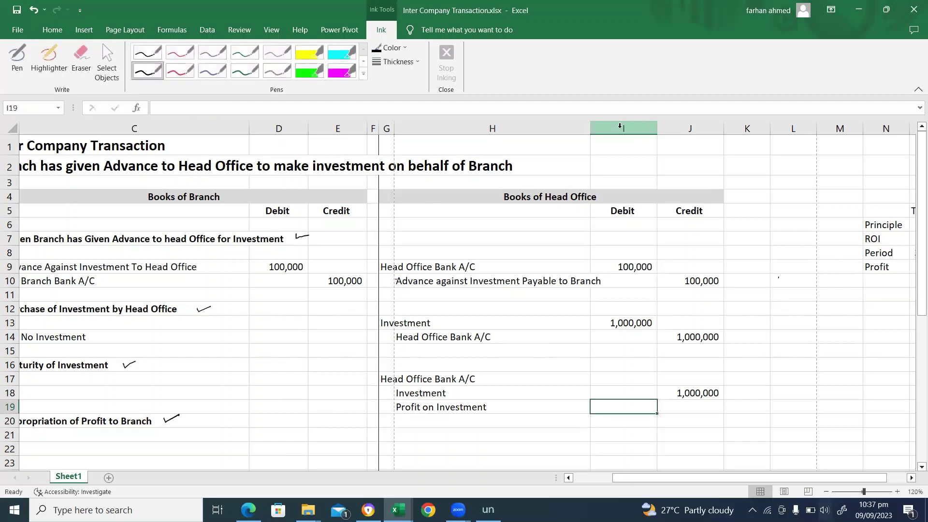
key(Tab)
text(250000)
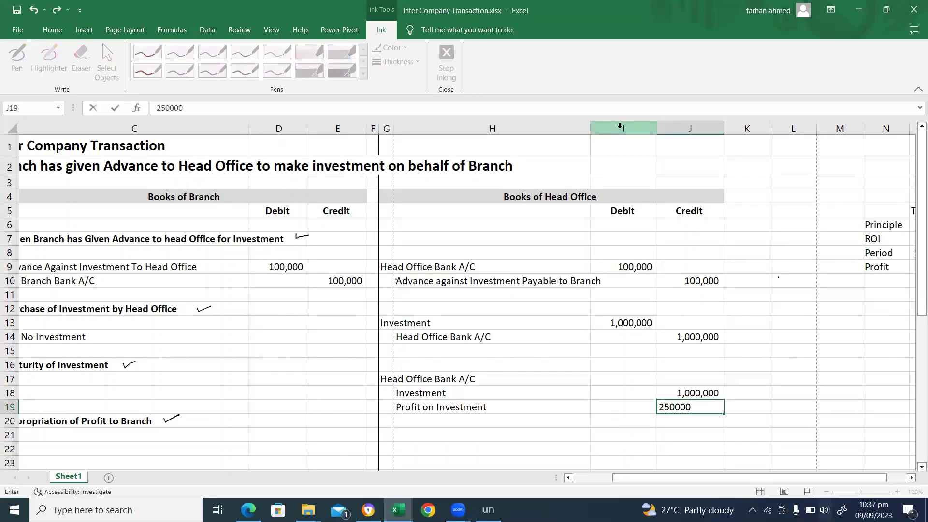
key(Return)
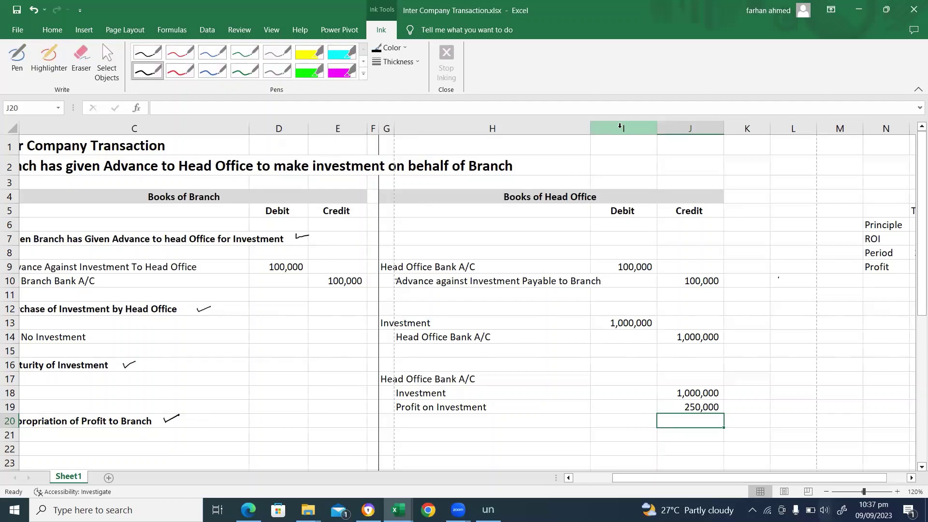
Calculate the Head Office Bank A/C debit in I17 as the sum of the two credits, =J18+J19
key(Up)
key(Left)
key(Up)
key(Up)
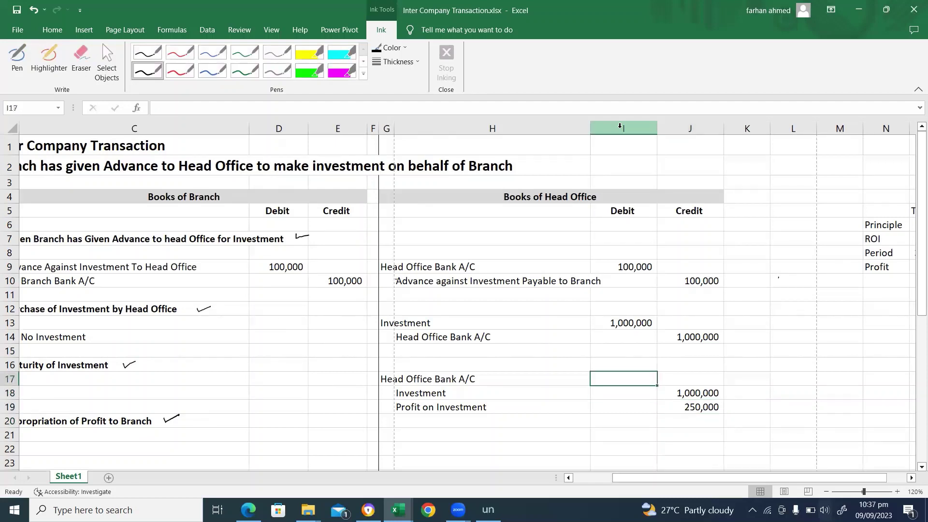
text(=)
key(Right)
key(Down)
text(+)
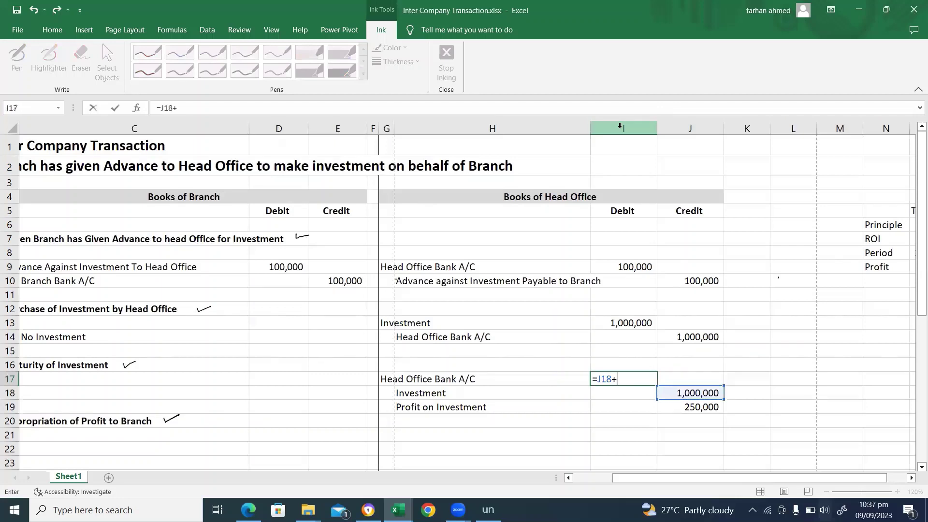
click(703, 407)
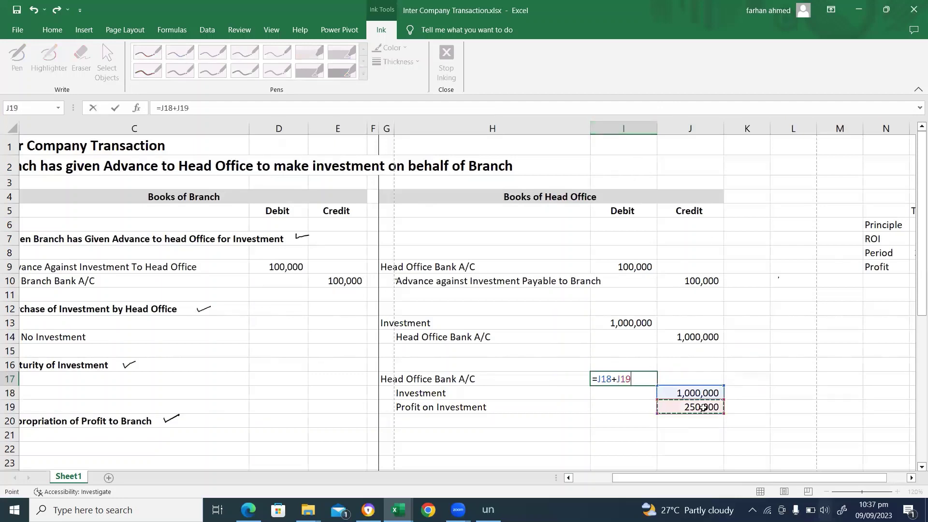
key(Return)
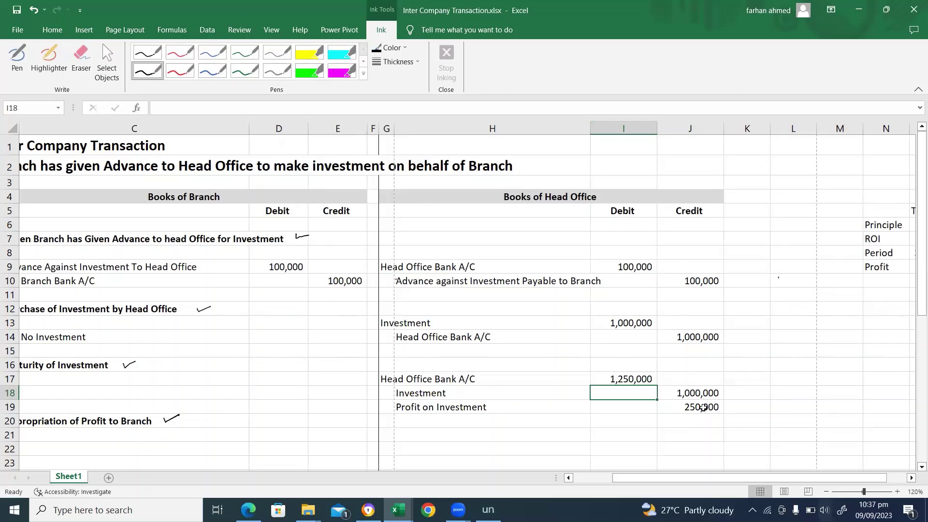
key(Left)
key(Up)
key(Down)
key(Down)
key(Down)
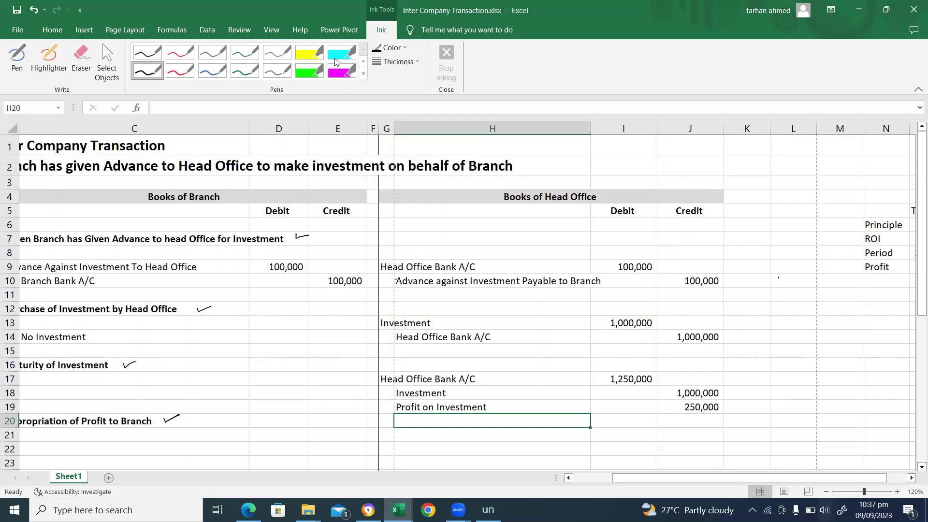
Using the black pen, branch two lines from the 250,000 profit in J19, handwriting "HO" on one and "Br 25,000" on the other
click(147, 70)
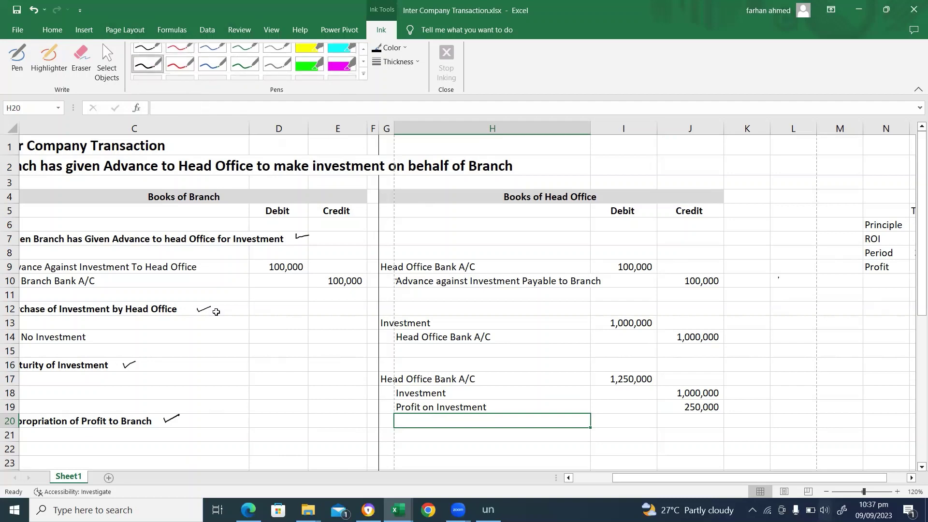
click(146, 67)
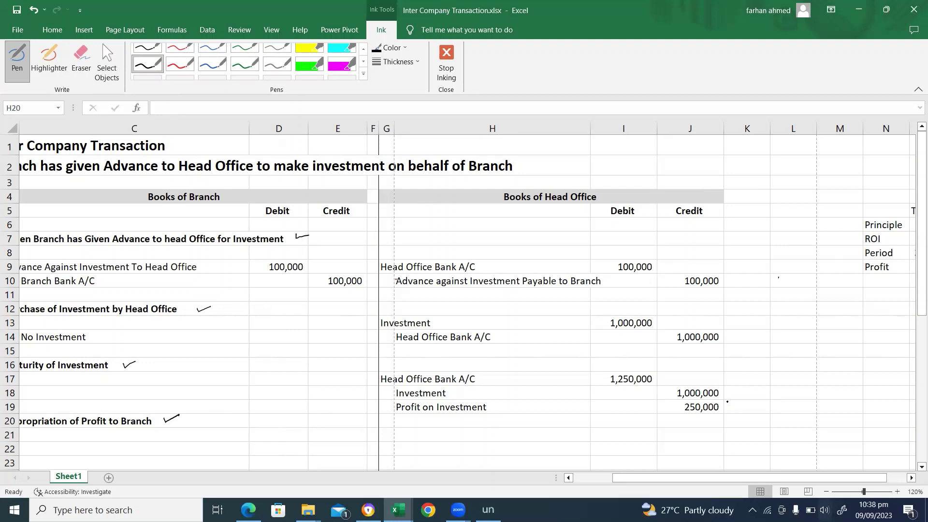
mouse_move(730, 403)
mouse_down()
mouse_move(757, 383)
mouse_move(772, 409)
mouse_up()
mouse_move(769, 375)
mouse_down()
mouse_move(789, 415)
mouse_move(822, 417)
mouse_up()
drag(820, 405, 818, 416)
drag(820, 401, 836, 409)
drag(836, 410, 849, 403)
drag(856, 400, 855, 401)
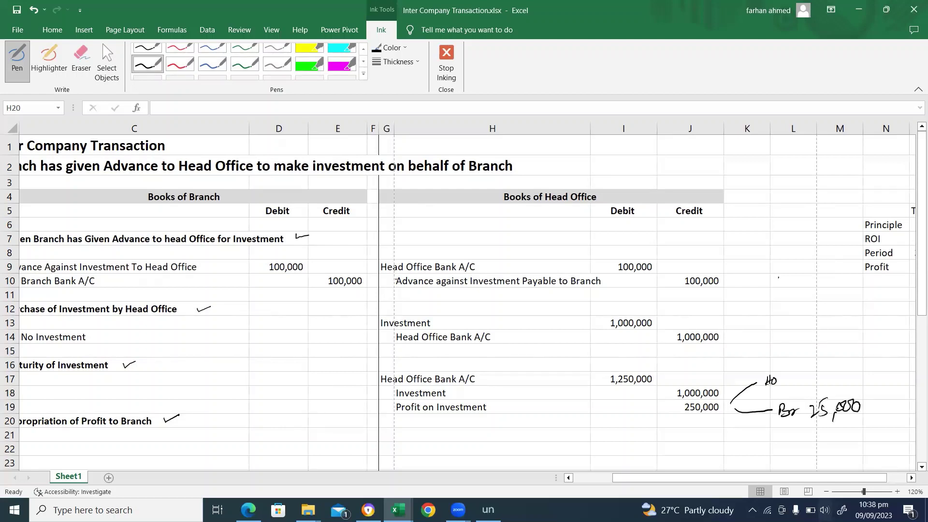
Handwrite 225,000 beside the "HO" label as head office's share of the profit
drag(786, 372, 794, 382)
drag(794, 372, 806, 379)
mouse_move(805, 371)
mouse_down()
mouse_move(809, 378)
mouse_move(815, 366)
mouse_move(816, 383)
mouse_up()
click(816, 374)
click(817, 381)
drag(828, 364, 854, 362)
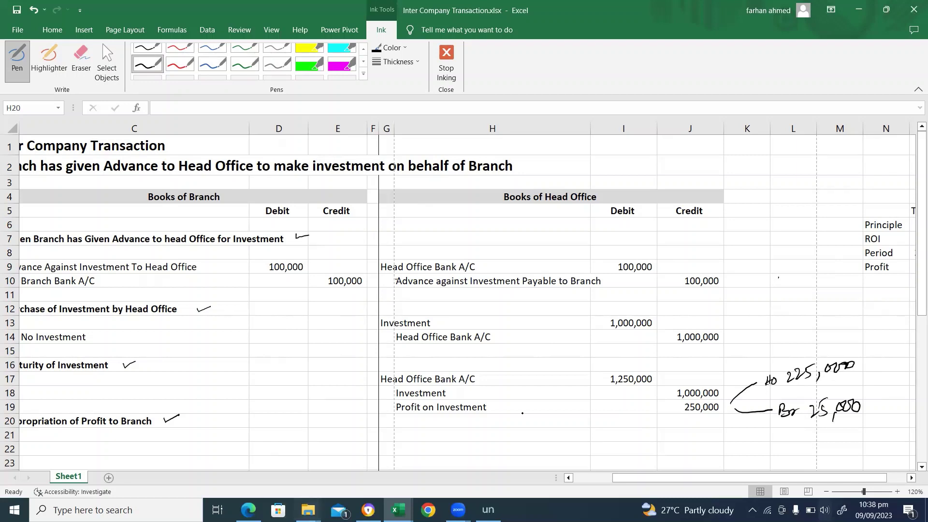
Handwrite "Payable to Br" below the profit split, with the amounts 100,000 and 25,000 stacked beside it
click(679, 384)
mouse_move(737, 433)
mouse_down()
mouse_move(762, 460)
mouse_move(773, 429)
mouse_move(811, 435)
mouse_up()
click(819, 430)
drag(815, 433, 838, 436)
click(844, 435)
mouse_move(835, 433)
mouse_down()
mouse_move(887, 414)
mouse_move(896, 424)
mouse_up()
mouse_move(904, 414)
mouse_down()
mouse_move(913, 412)
mouse_move(885, 439)
mouse_move(894, 433)
mouse_up()
drag(897, 437, 909, 437)
drag(910, 427, 914, 436)
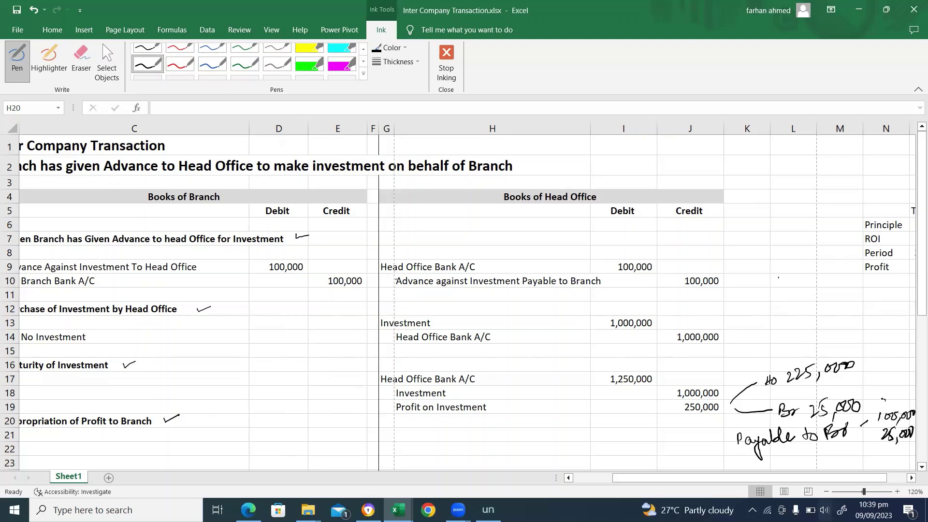
Circle the handwritten 100,000 and 25,000 together and write their total, 125,000, below "Payable to Br"
mouse_move(884, 399)
mouse_down()
mouse_move(881, 442)
mouse_move(910, 437)
mouse_up()
mouse_move(877, 400)
mouse_down()
mouse_move(906, 397)
mouse_move(915, 428)
mouse_move(904, 441)
mouse_move(914, 437)
mouse_up()
click(823, 452)
mouse_move(805, 452)
mouse_down()
mouse_move(803, 466)
mouse_move(863, 451)
mouse_up()
click(835, 462)
click(838, 461)
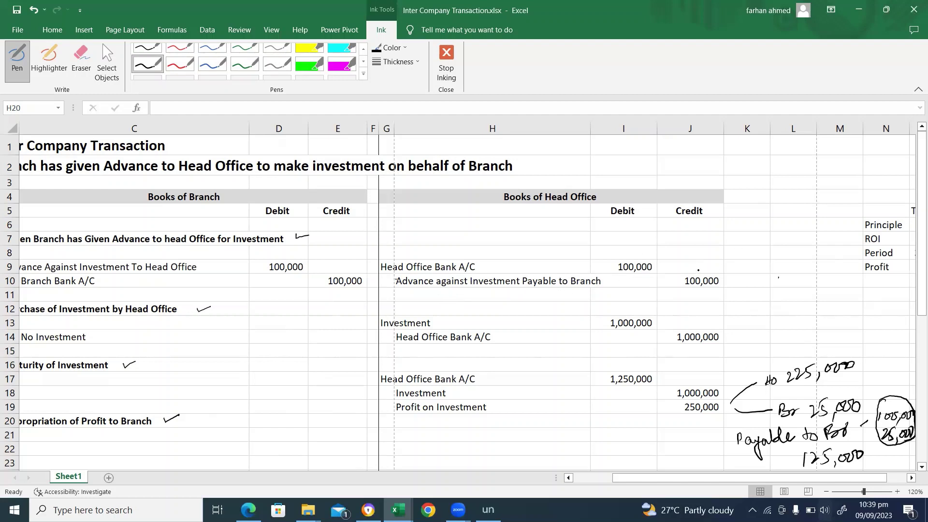
Circle the 100,000 advance credit in J10, link it by arrow to a circled handwritten "+ 25,000", and retrace the profit-split lines
mouse_move(685, 268)
mouse_down()
mouse_move(700, 293)
mouse_move(729, 285)
mouse_move(696, 270)
mouse_up()
mouse_move(745, 277)
mouse_down()
mouse_move(792, 275)
mouse_move(747, 263)
mouse_move(752, 292)
mouse_move(796, 285)
mouse_move(801, 266)
mouse_move(751, 263)
mouse_move(771, 262)
mouse_up()
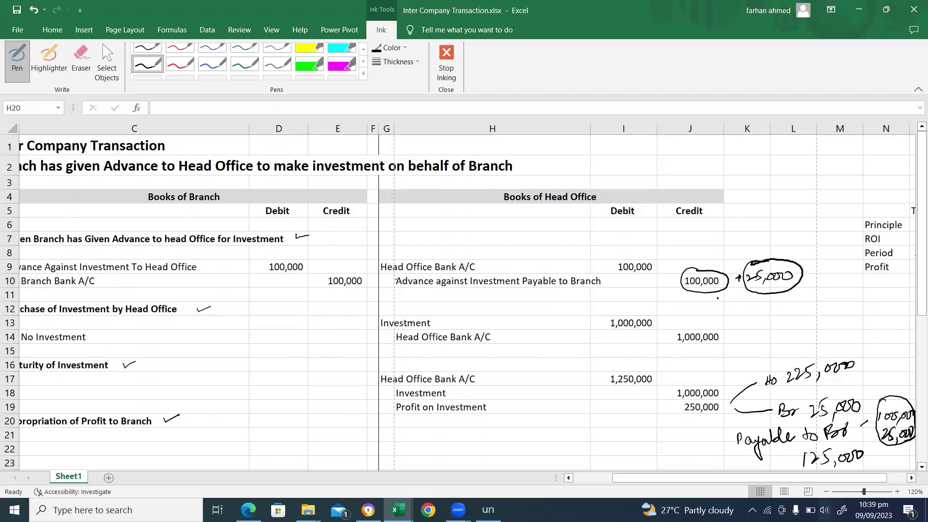
mouse_move(718, 298)
mouse_down()
mouse_move(746, 291)
mouse_move(753, 300)
mouse_up()
mouse_move(731, 402)
mouse_down()
mouse_move(753, 381)
mouse_move(731, 402)
mouse_move(771, 409)
mouse_up()
click(761, 381)
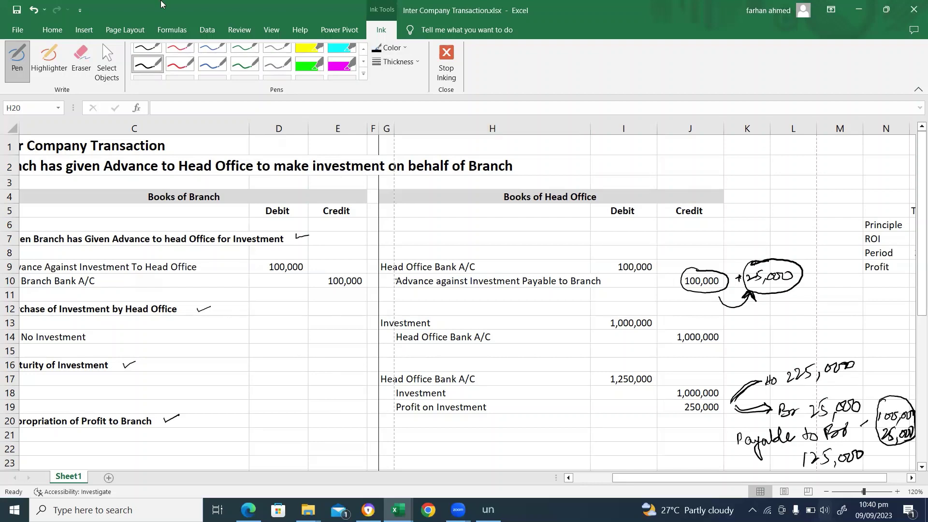
Stop inking and select G22, below the Appropriation of Profit to Branch heading in the head office books
click(18, 30)
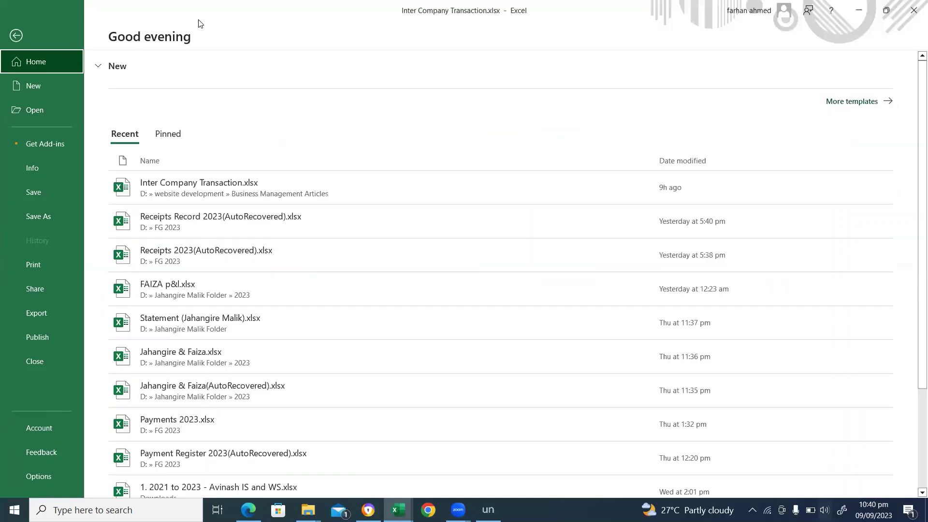
key(Escape)
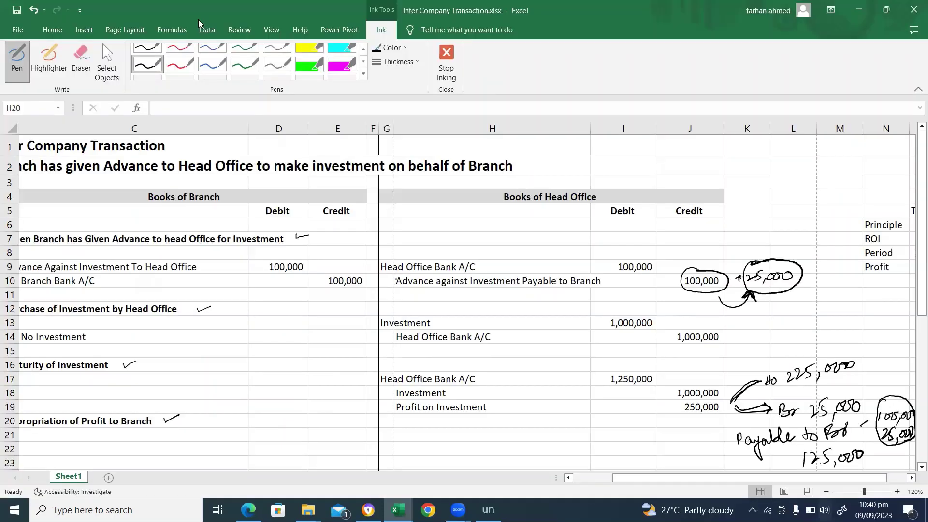
click(52, 30)
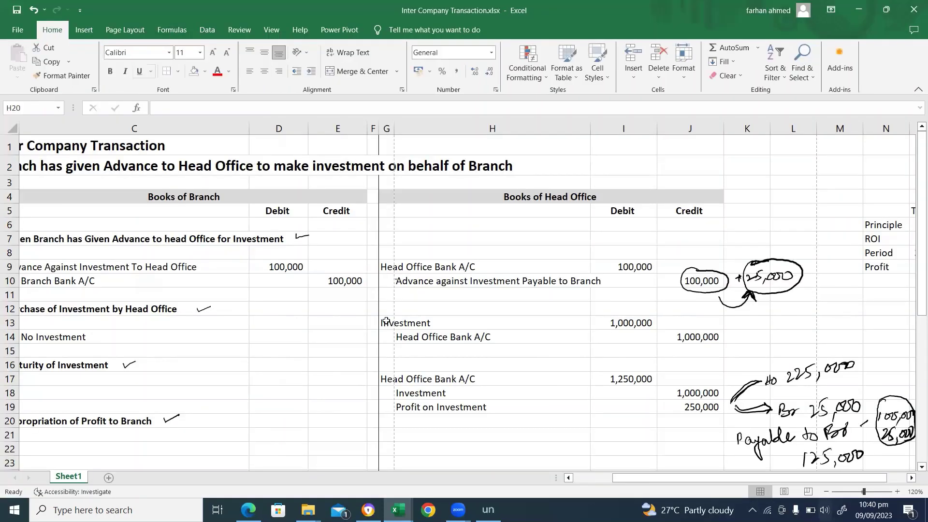
click(425, 439)
key(Left)
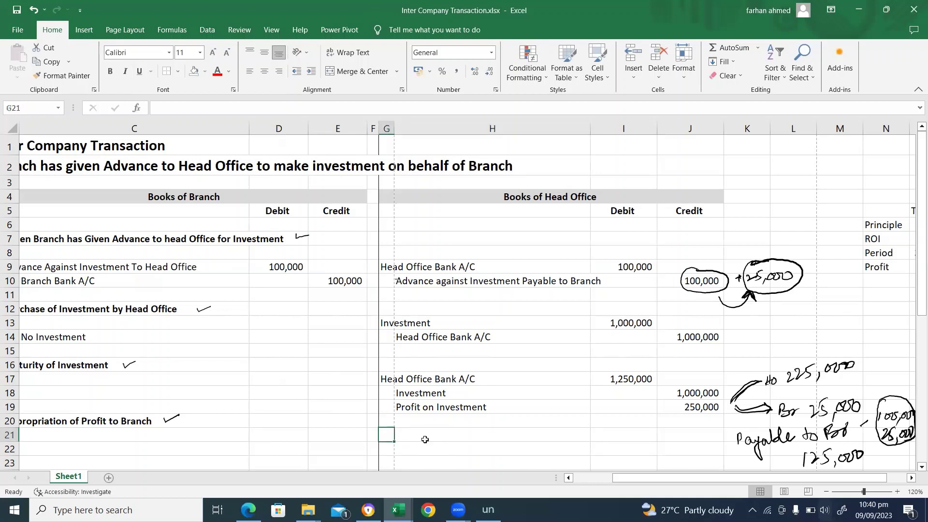
key(Down)
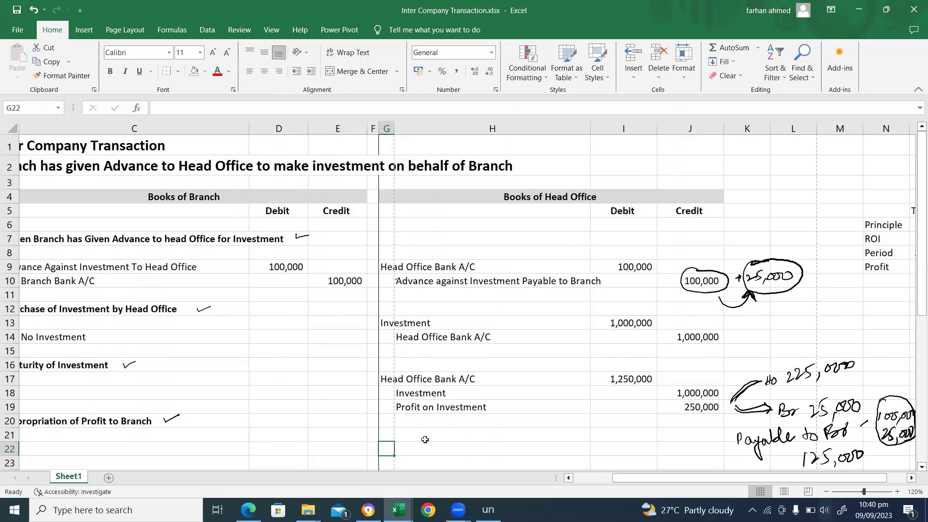
text(Apport)
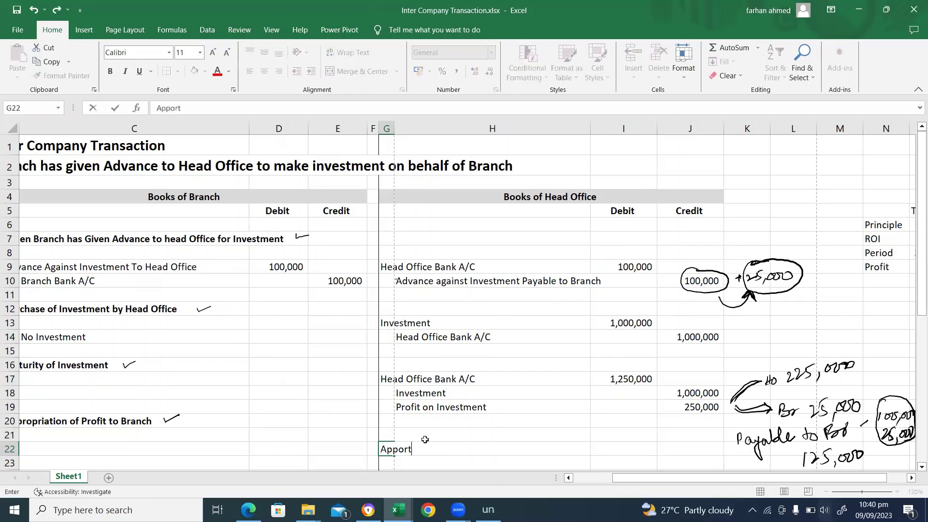
text(ionmen)
key(BackSpace)
key(BackSpace)
key(BackSpace)
key(BackSpace)
key(BackSpace)
key(BackSpace)
key(BackSpace)
key(BackSpace)
key(BackSpace)
key(BackSpace)
key(BackSpace)
key(BackSpace)
Enter "Profit apportioned to Branch" in G22 with a debit of 25,000 in I22
text(Profit apportio)
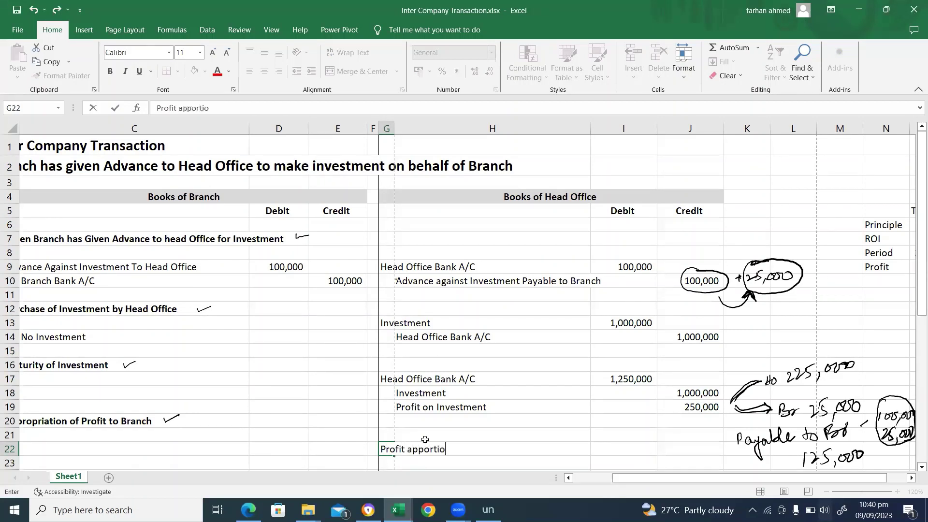
text(ned to Branc)
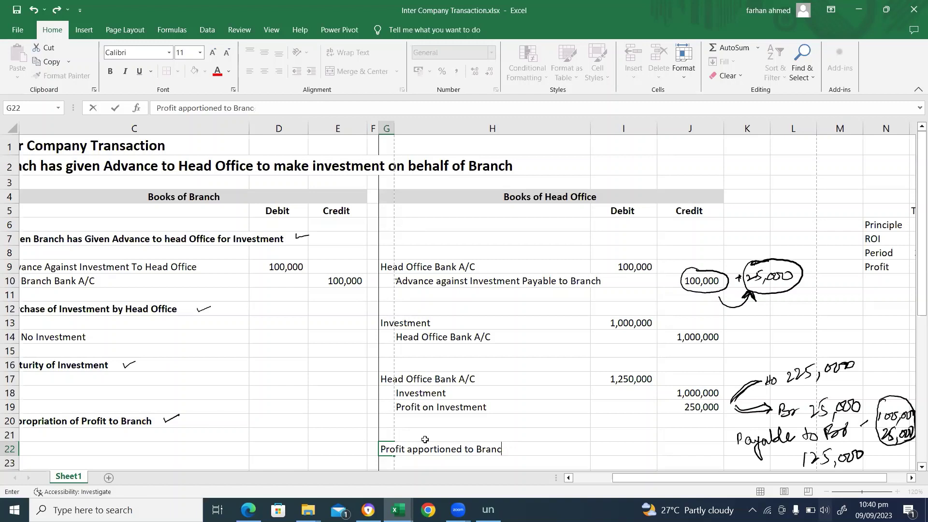
text(h)
key(Return)
key(Up)
key(Right)
key(Right)
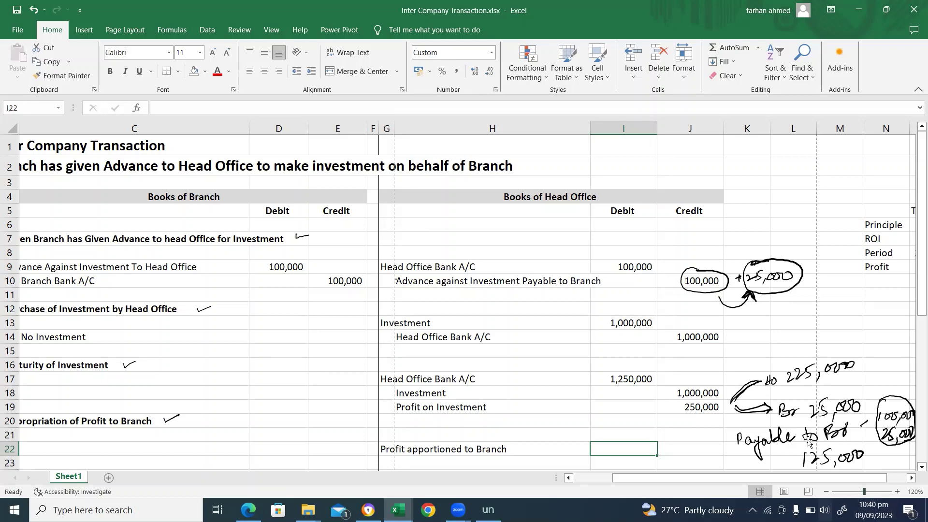
text(25)
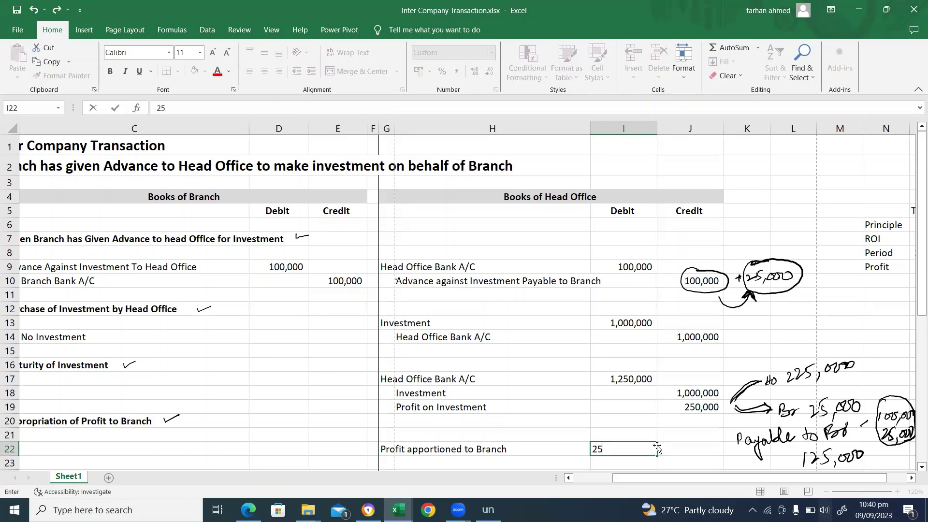
text(,000)
key(Return)
Add a "Profit Payable to Branch" line in H23 with a credit of 25,000 in J23
key(Return)
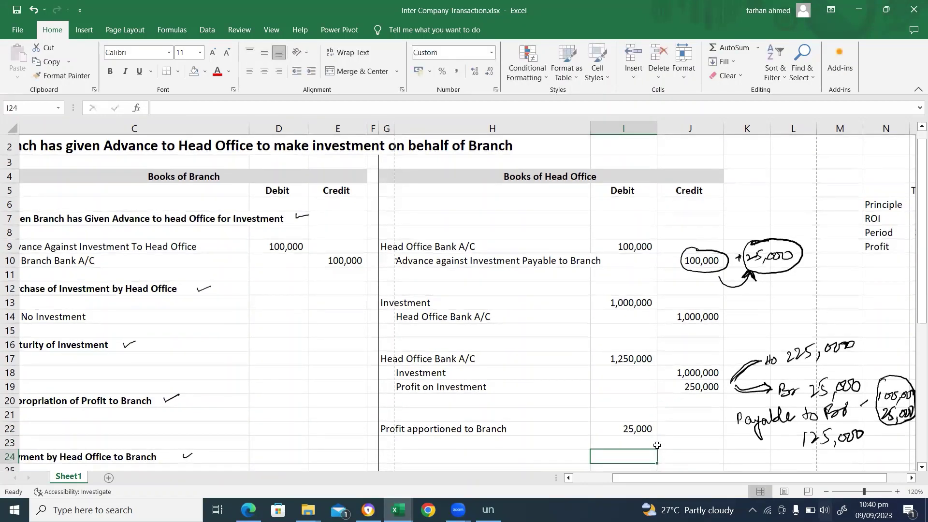
key(Left)
key(Up)
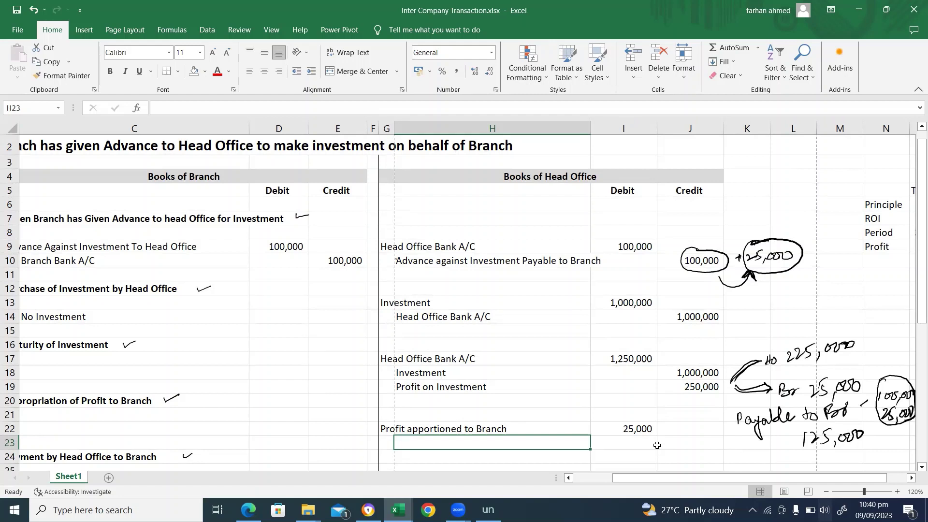
text(Profit )
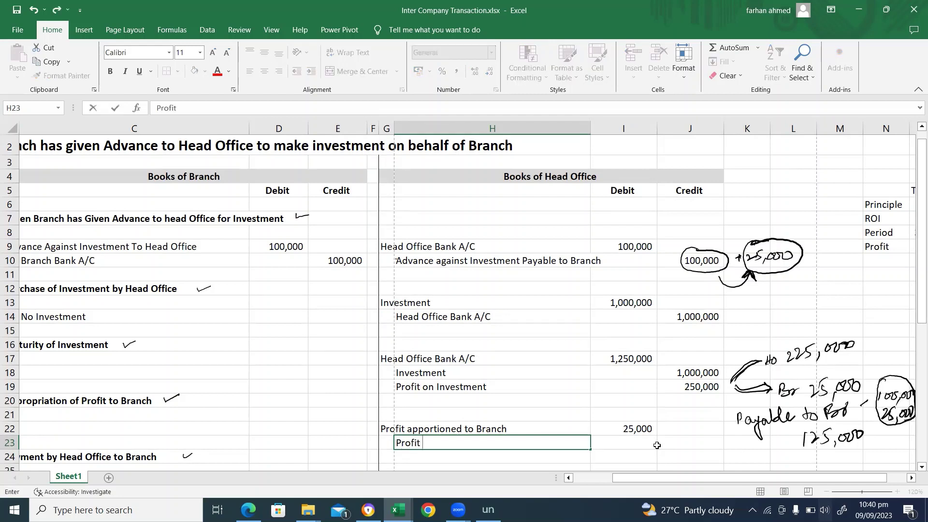
text(Payable to )
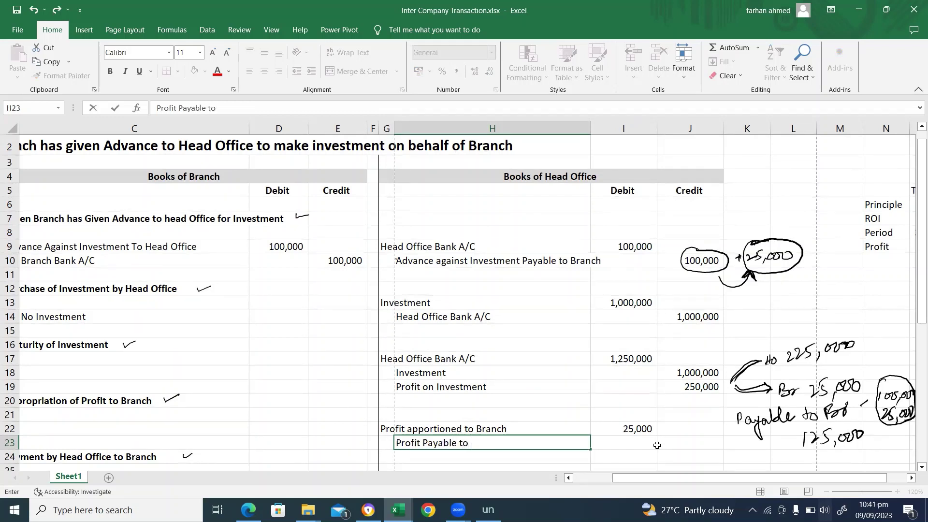
text(Branch)
click(657, 444)
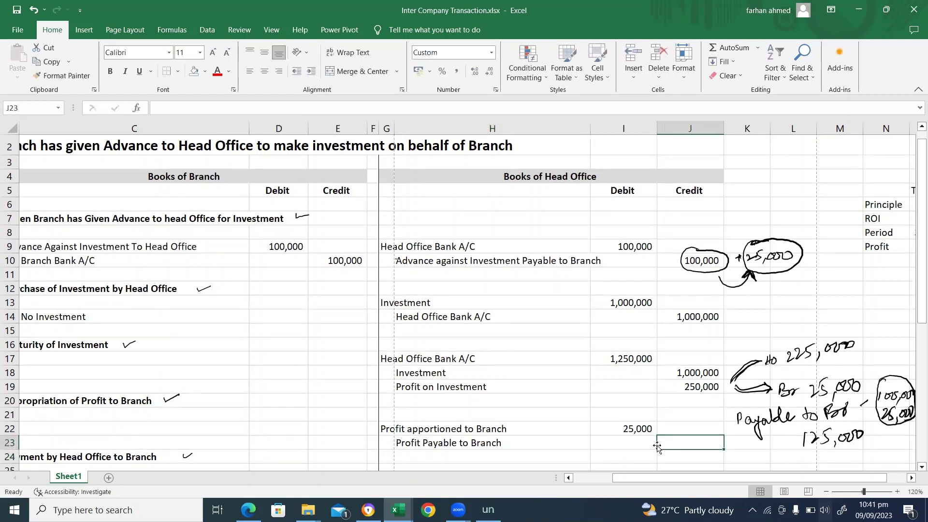
text(25,000)
key(Return)
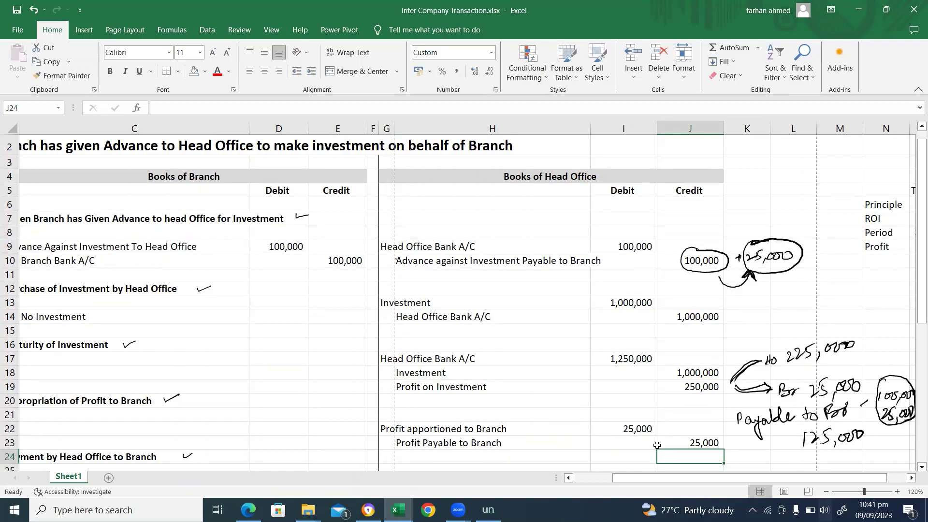
key(Up)
key(Left)
key(Left)
key(Up)
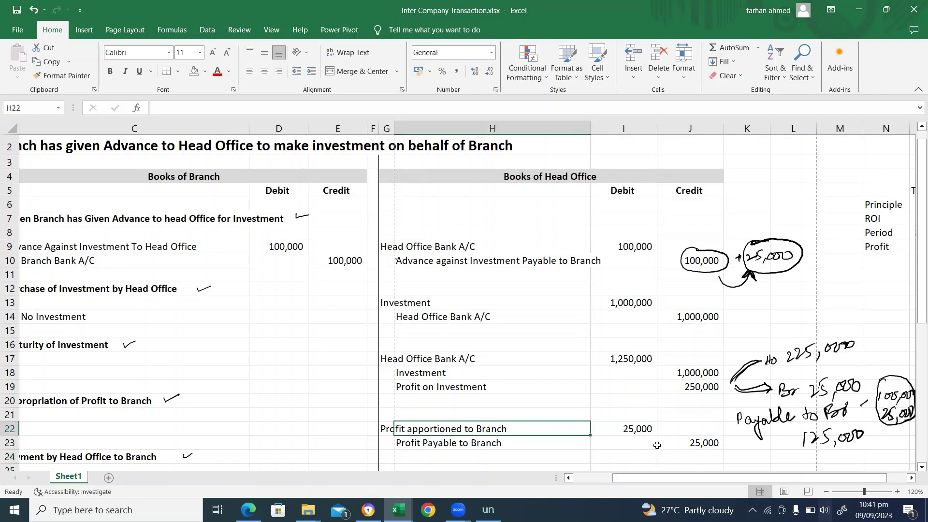
key(Left)
key(Down)
key(Right)
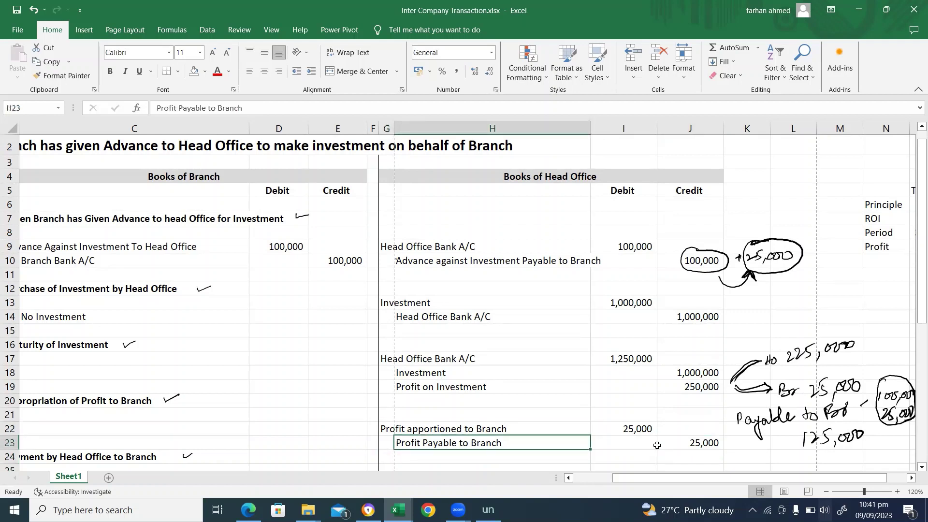
Bring the branch books into view and circle the handwritten 125,000 total with the black pen
key(Left)
key(Left)
key(Left)
key(Left)
key(Left)
key(Left)
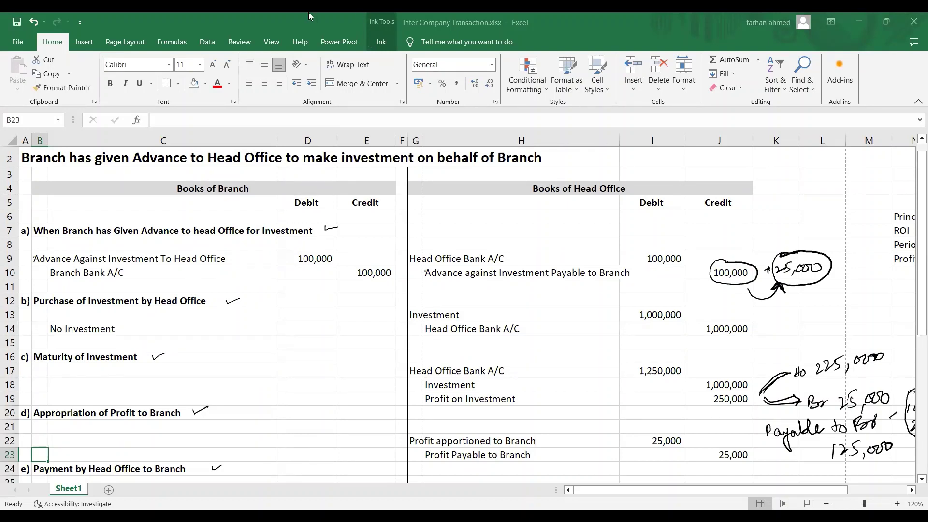
click(382, 42)
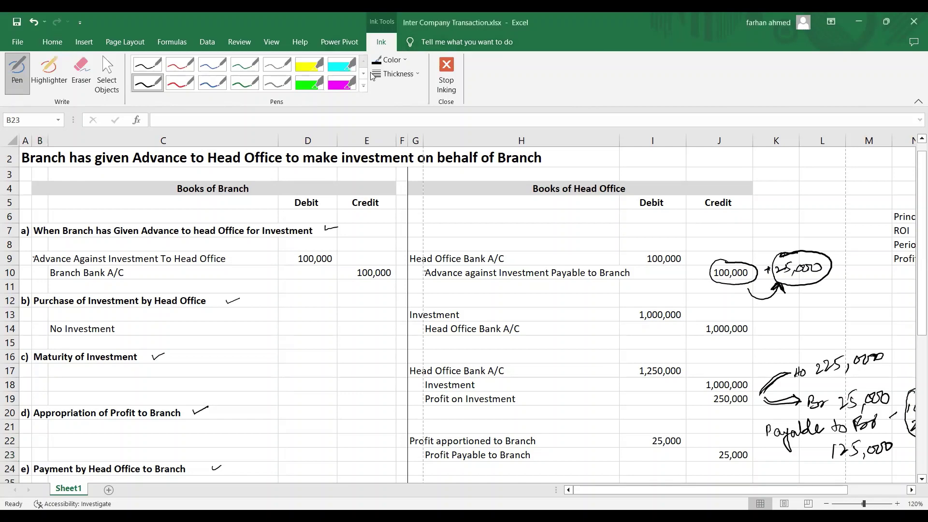
click(152, 85)
drag(457, 337, 478, 344)
mouse_move(832, 461)
mouse_down()
mouse_move(887, 467)
mouse_move(912, 442)
mouse_move(876, 426)
mouse_move(839, 427)
mouse_move(825, 462)
mouse_move(837, 465)
mouse_up()
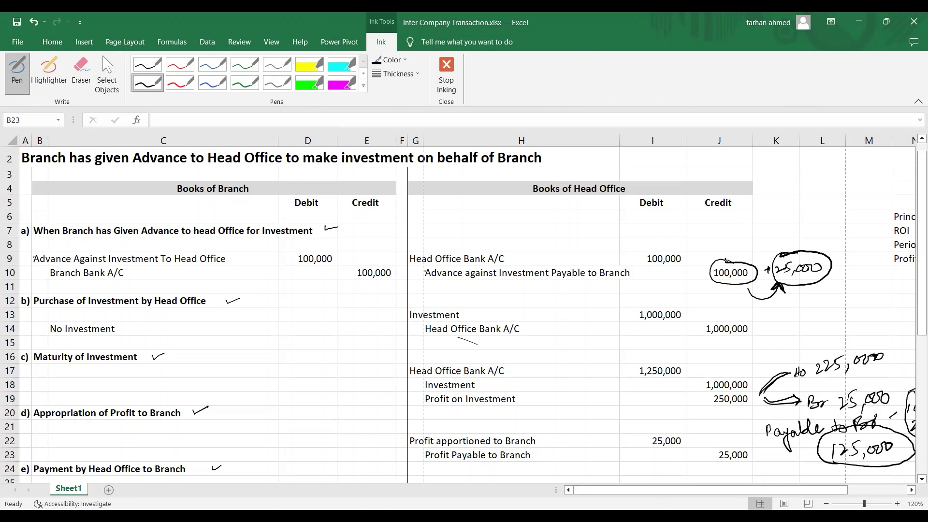
Retrace the J10 circle, its arrow and the 125,000 circle, and circle the 25,000 profit payable credit in J23
mouse_move(710, 265)
mouse_down()
mouse_move(705, 275)
mouse_move(723, 284)
mouse_move(753, 282)
mouse_move(736, 259)
mouse_up()
mouse_move(747, 291)
mouse_down()
mouse_move(765, 299)
mouse_move(771, 287)
mouse_up()
mouse_move(731, 445)
mouse_down()
mouse_move(722, 440)
mouse_move(708, 455)
mouse_move(732, 464)
mouse_move(758, 448)
mouse_move(732, 440)
mouse_up()
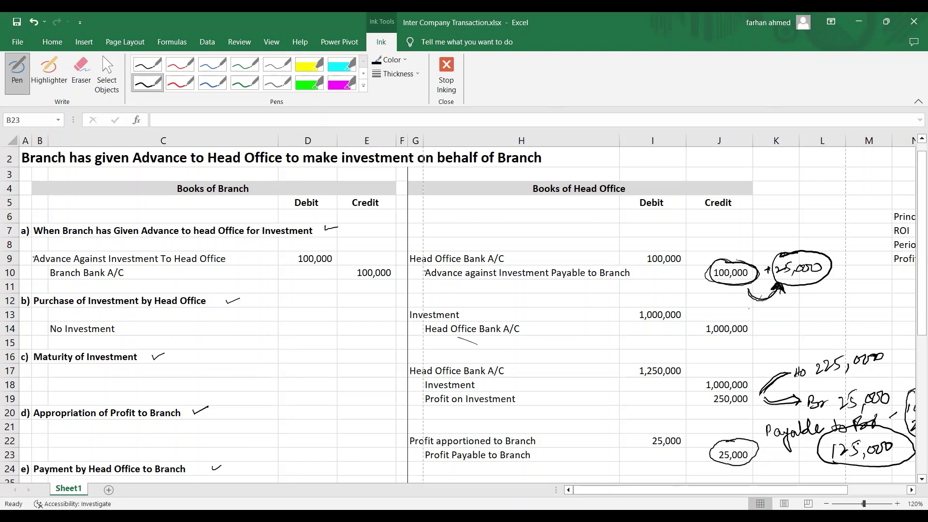
mouse_move(861, 428)
mouse_down()
mouse_move(824, 433)
mouse_move(819, 451)
mouse_move(861, 462)
mouse_up()
Circle the 100,000 advance debit in D9 and draw an arrow from it to a circled handwritten 25,000 above the branch credit column
mouse_move(312, 244)
mouse_down()
mouse_move(293, 252)
mouse_move(302, 269)
mouse_move(328, 265)
mouse_move(332, 252)
mouse_move(306, 244)
mouse_up()
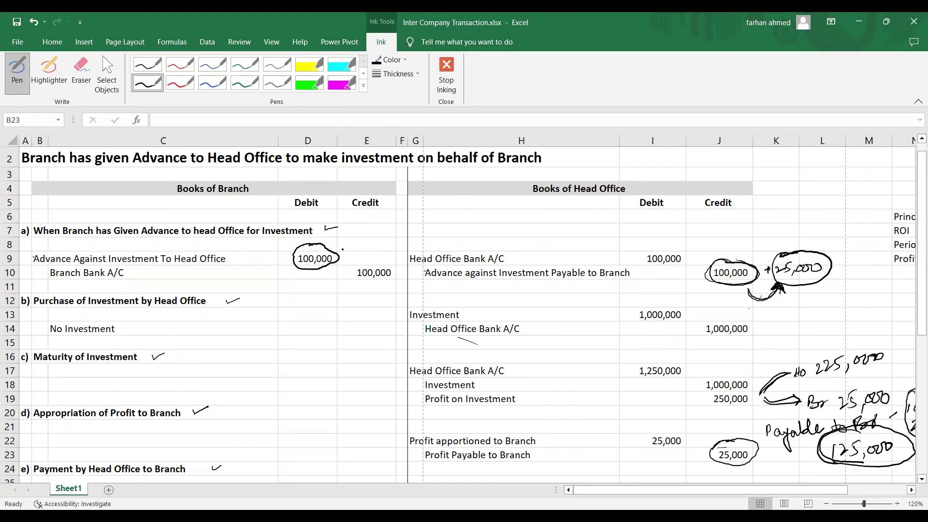
mouse_move(329, 241)
mouse_down()
mouse_move(354, 238)
mouse_move(350, 245)
mouse_move(373, 231)
mouse_up()
mouse_move(374, 224)
mouse_down()
mouse_move(403, 220)
mouse_move(370, 216)
mouse_move(355, 233)
mouse_move(375, 243)
mouse_move(411, 216)
mouse_move(377, 214)
mouse_up()
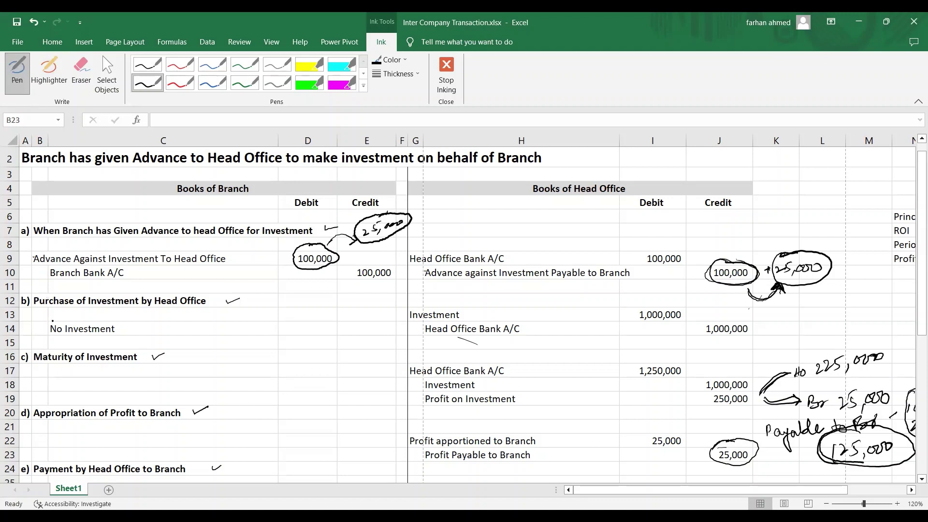
Stop inking and enter "Profit Apportioned From Head Office" in C23 of the branch books
key(Escape)
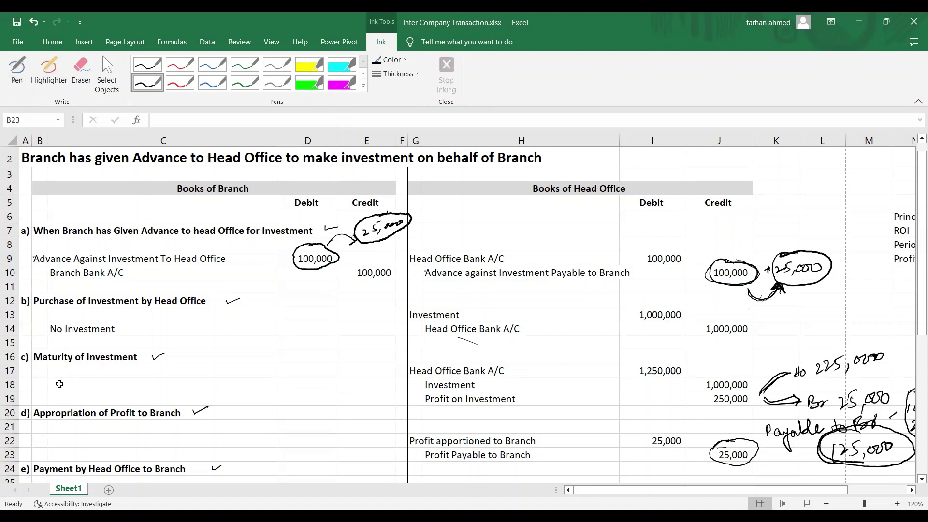
click(62, 437)
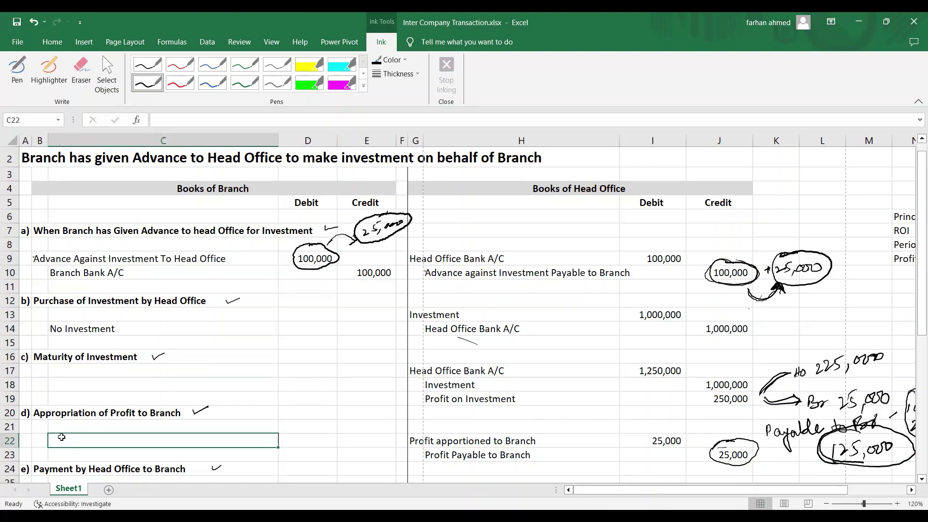
key(Down)
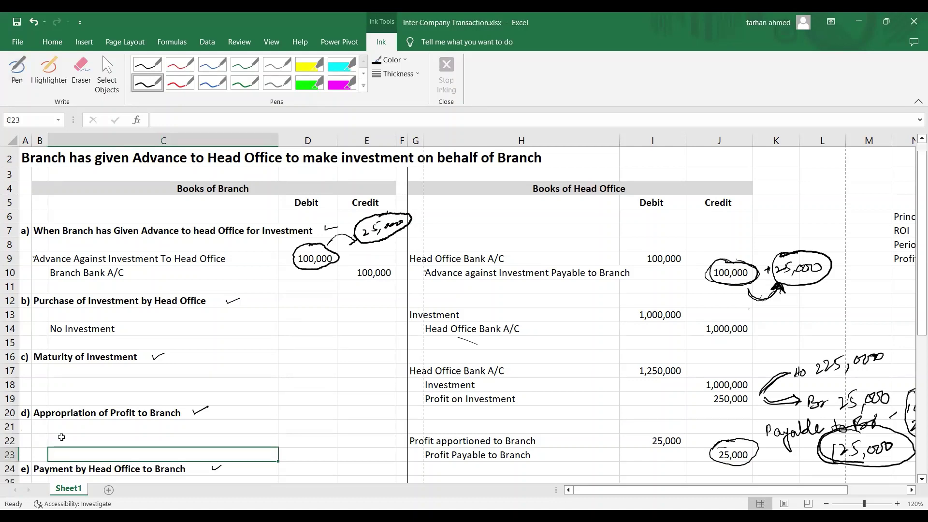
text(Pro)
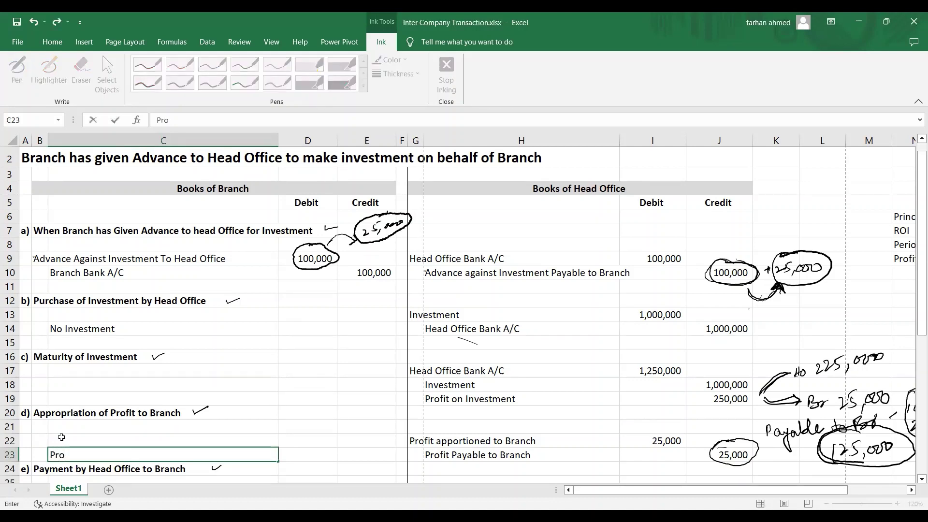
text(fit)
text(Appot)
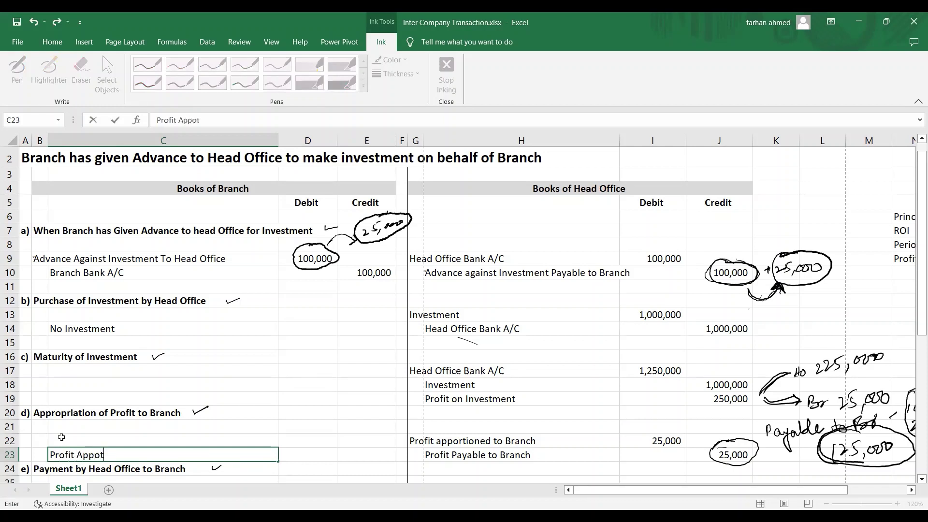
key(BackSpace)
text(rtioned From H)
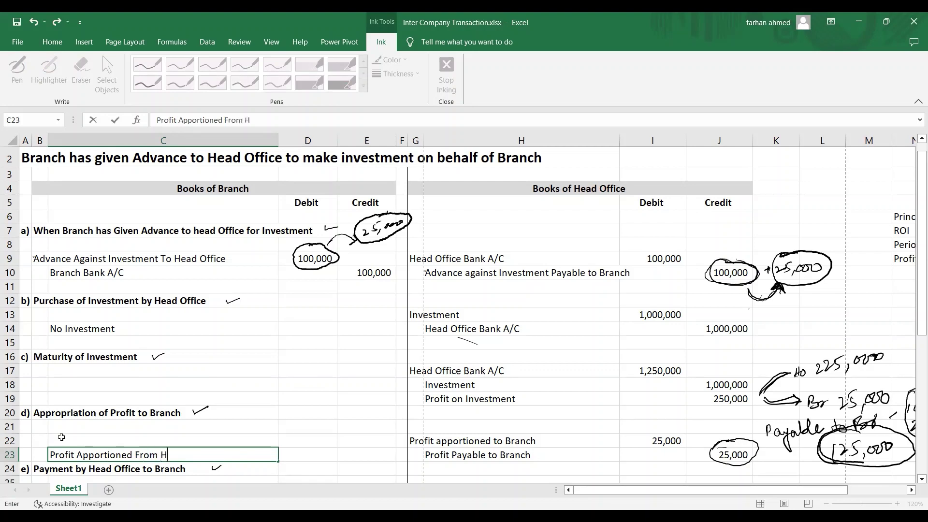
text(ead Office)
key(Return)
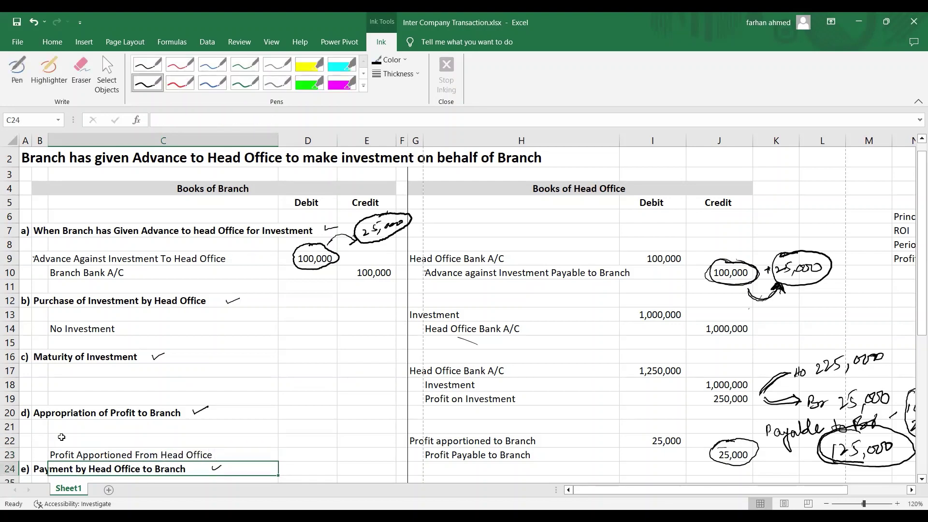
Enter a credit of 25,000 in E23 for the profit apportioned line
key(Up)
key(Right)
key(Right)
text(25000)
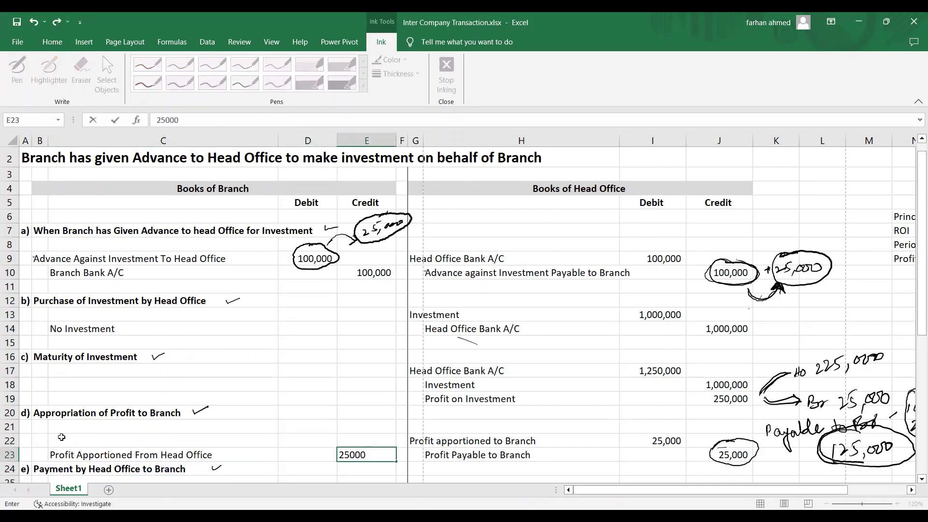
key(Return)
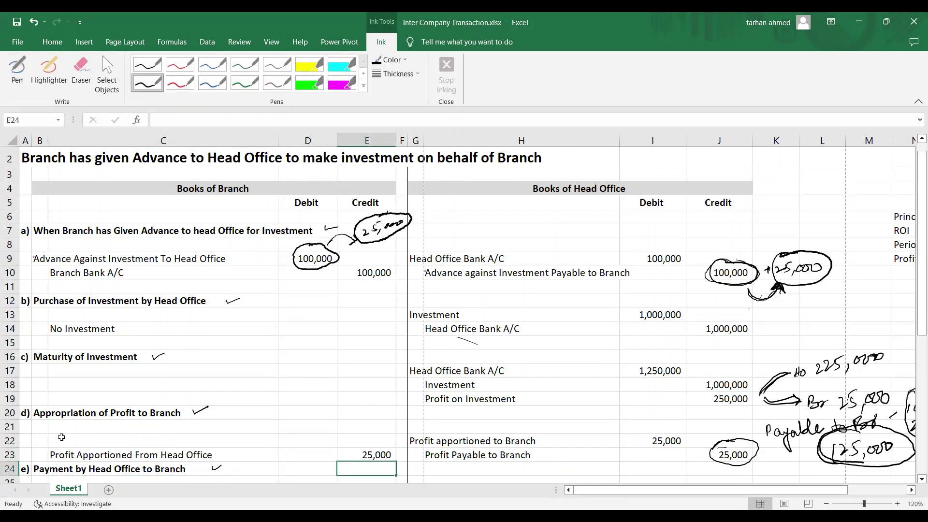
Enter "Profit Receivable from Head Office" in B22 as the debit line of the profit appropriation entry
key(Up)
key(Left)
key(Left)
key(Left)
key(Up)
key(Right)
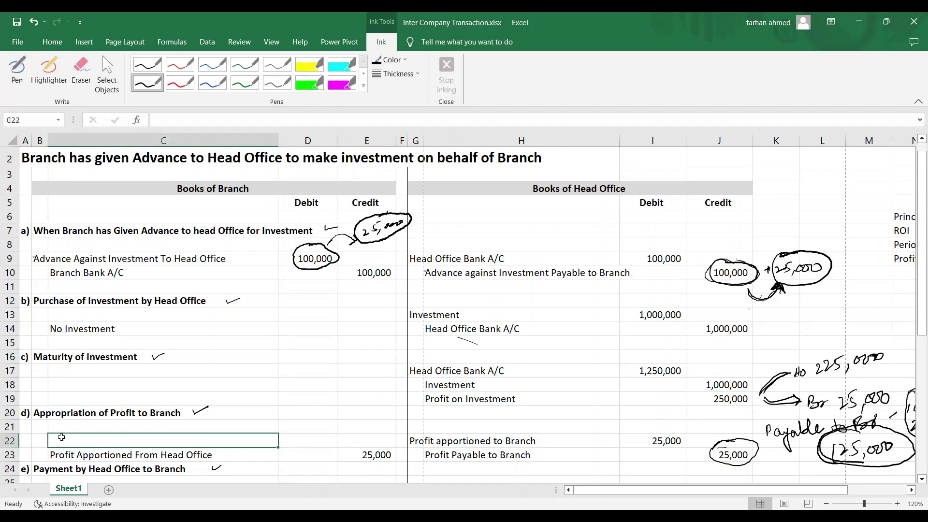
key(Left)
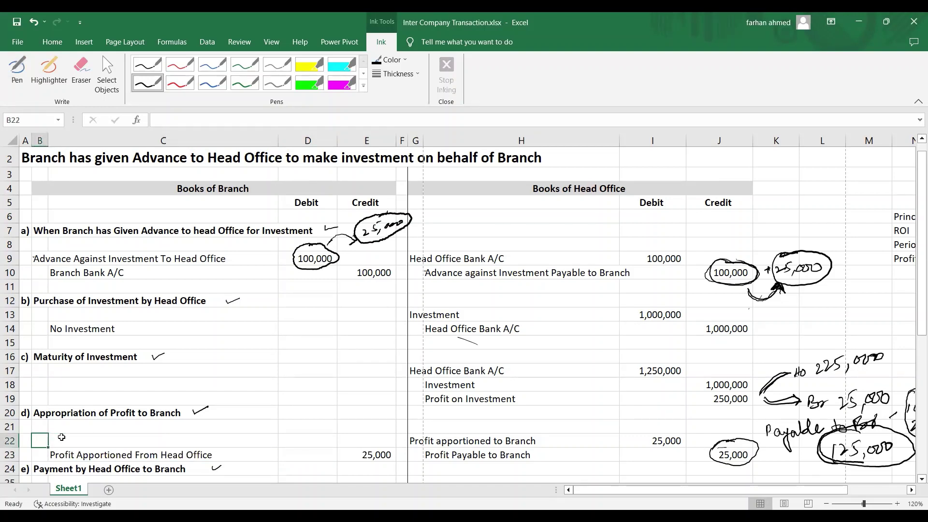
text(Pro)
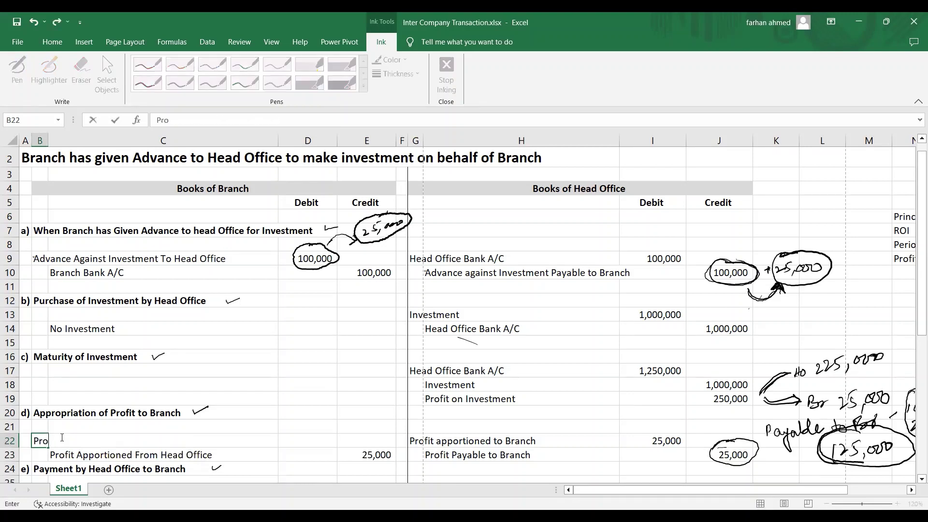
text(fit Receivable from Head )
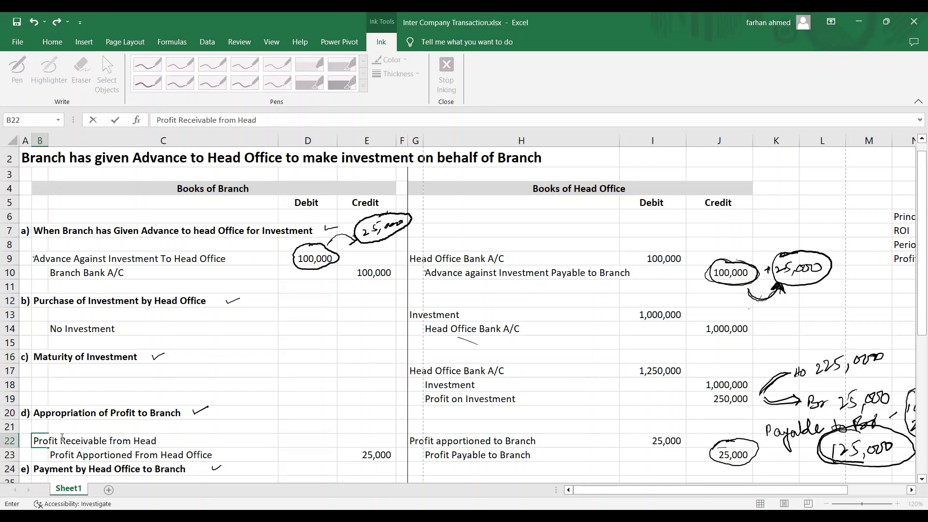
text(Office)
key(Return)
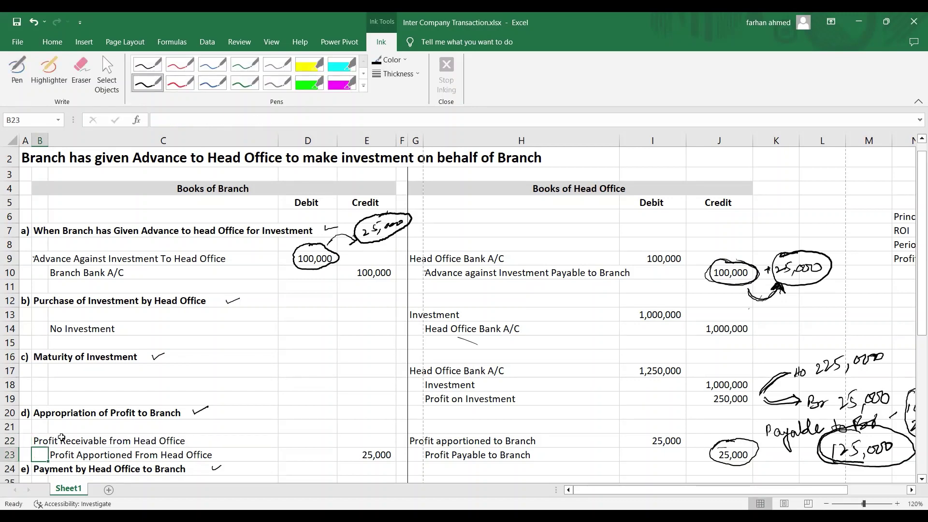
Enter a debit of 25,000 in D22 for the profit receivable line
key(Up)
key(Right)
key(Right)
text(25000)
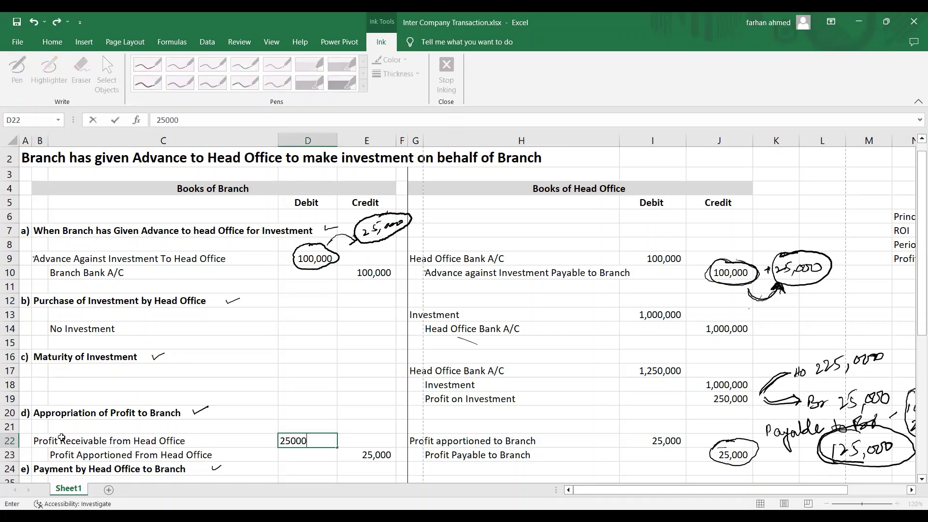
key(Return)
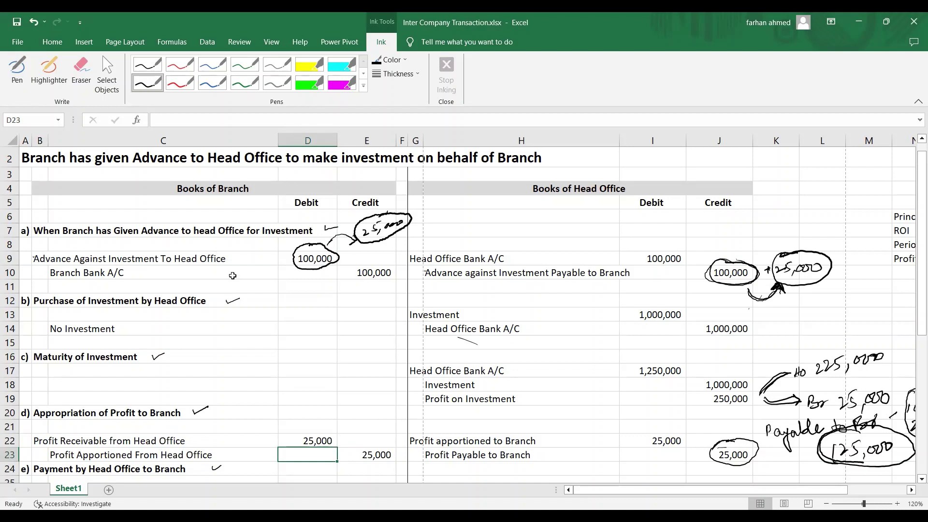
Handwrite 125,000 with the black pen beside the branch's "No Investment" line and circle it
click(21, 69)
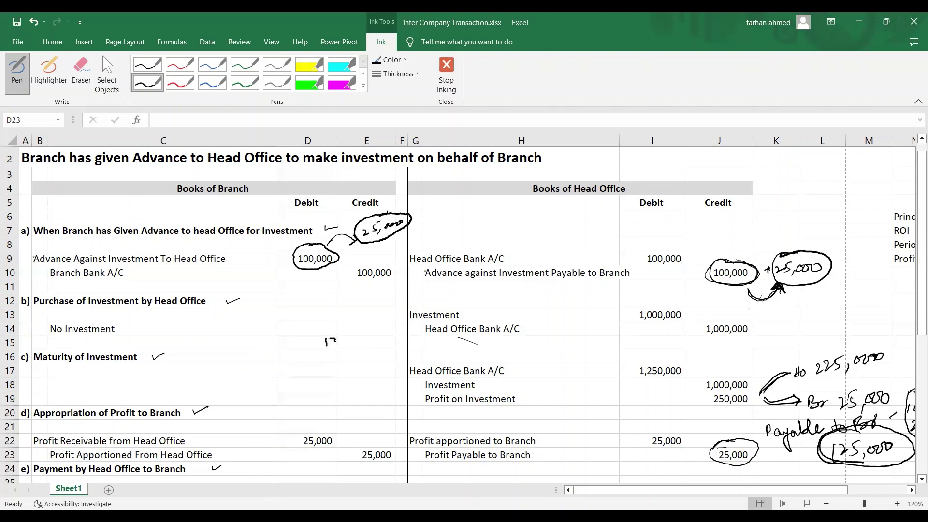
drag(332, 345, 349, 334)
mouse_move(358, 338)
mouse_down()
mouse_move(356, 346)
mouse_move(381, 327)
mouse_move(317, 352)
mouse_move(389, 322)
mouse_move(335, 317)
mouse_up()
click(380, 327)
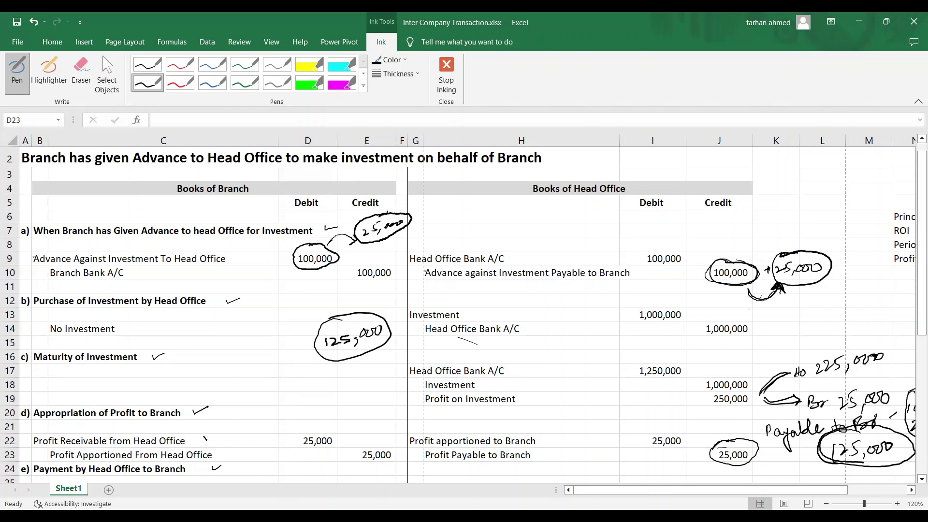
Tick the profit receivable and profit apportioned lines, retrace the 125,000 circle, and circle the 25,000 debit in D22
drag(205, 437, 216, 433)
drag(218, 453, 234, 446)
drag(328, 317, 314, 338)
mouse_move(307, 430)
mouse_down()
mouse_move(298, 446)
mouse_move(314, 452)
mouse_move(338, 439)
mouse_move(306, 429)
mouse_up()
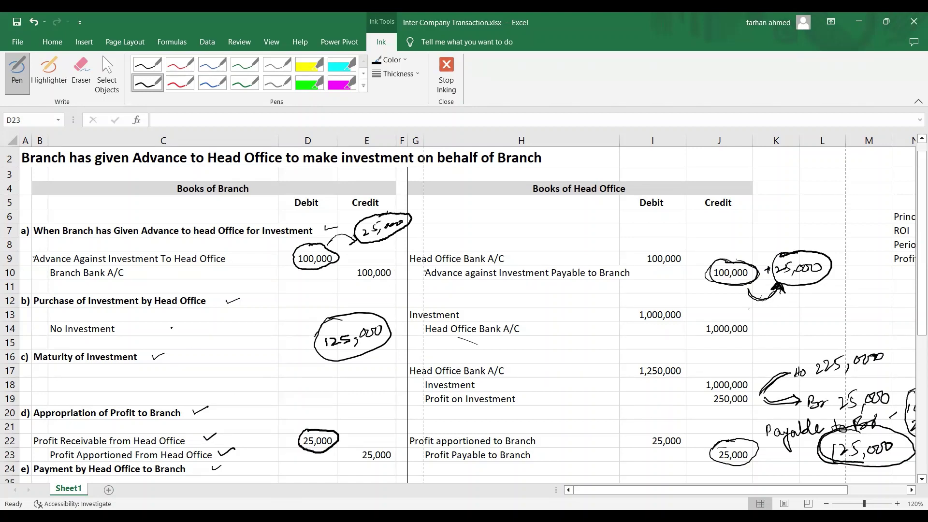
key(Escape)
Link B26 under Payment by Head Office to Branch to the Branch Bank A/C name in C10
click(236, 401)
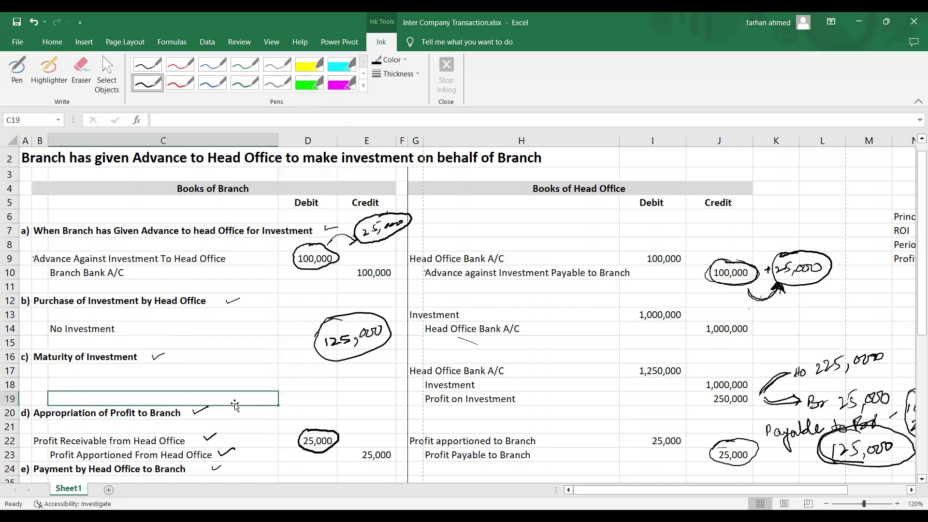
key(Down)
key(Down)
key(Down)
key(Down)
key(Down)
key(Down)
key(Down)
key(Down)
key(Down)
key(Down)
key(Down)
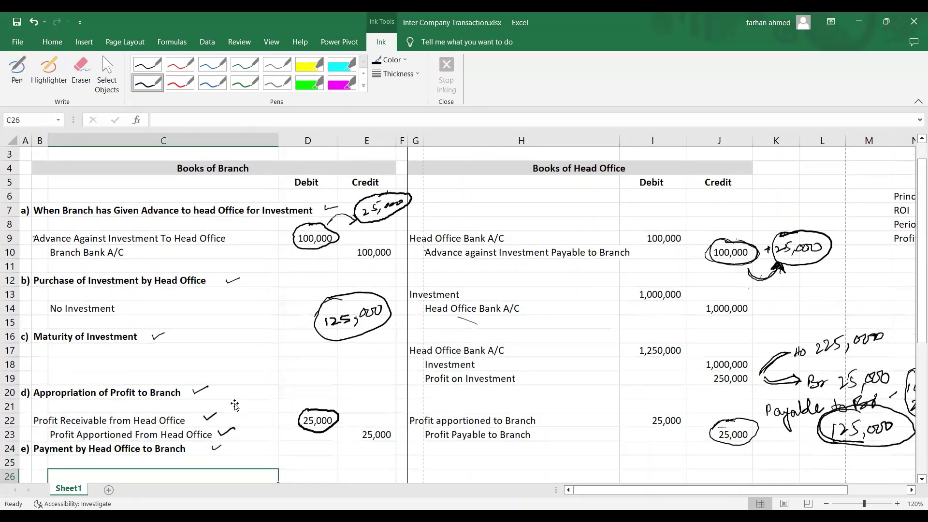
key(Up)
key(Up)
key(Up)
key(Up)
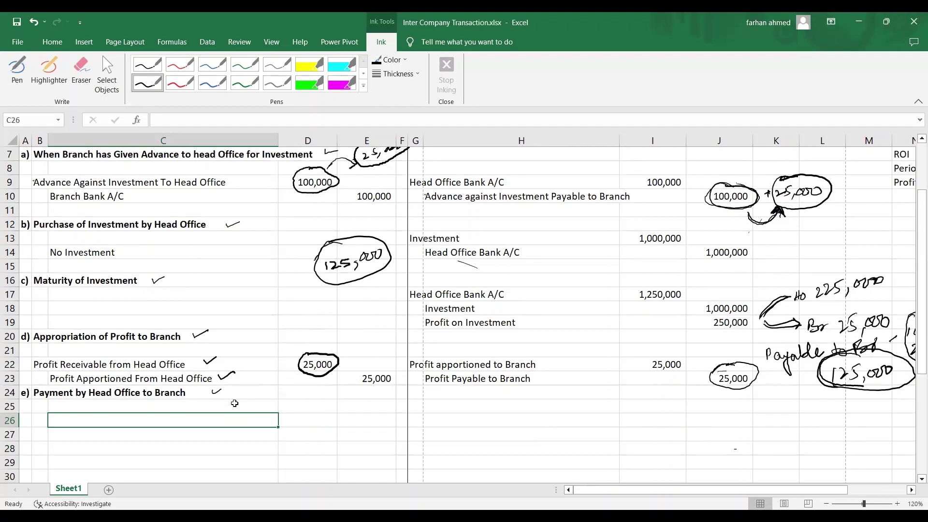
text(=)
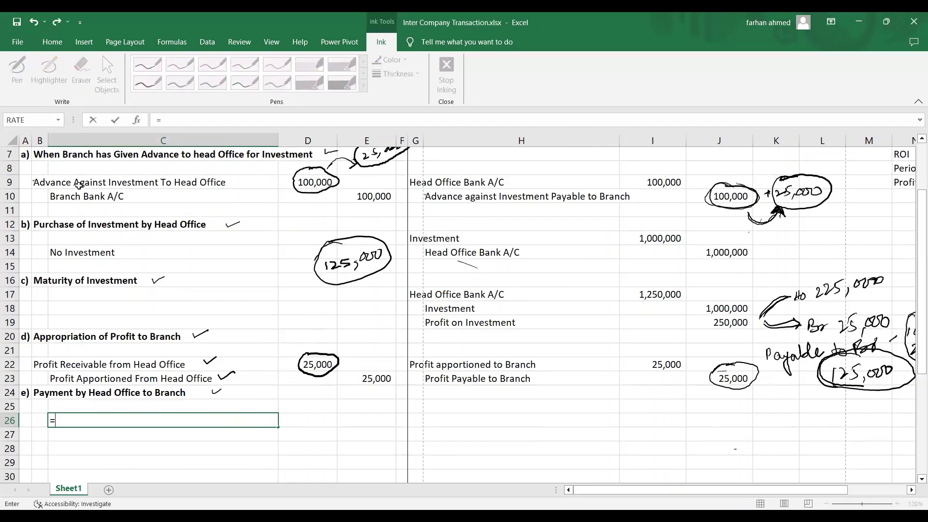
key(Escape)
key(Left)
text(=)
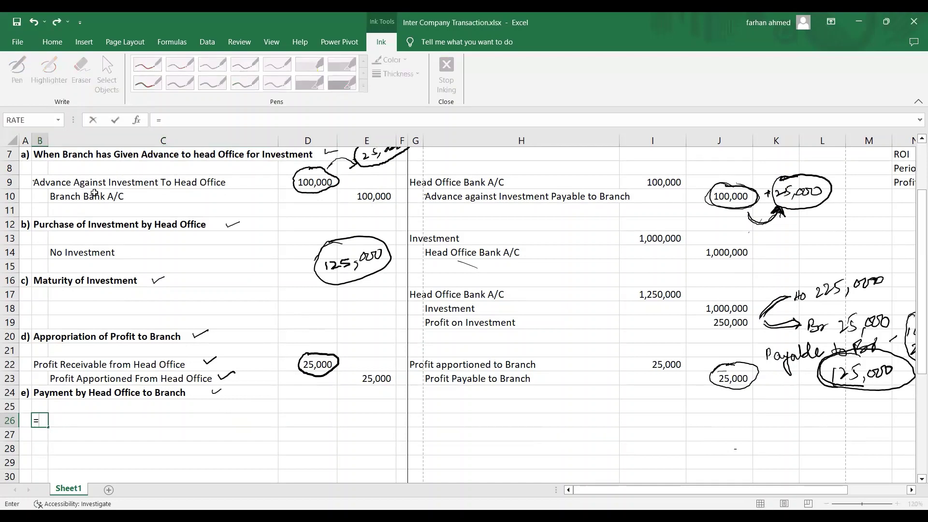
click(85, 198)
key(Return)
key(Up)
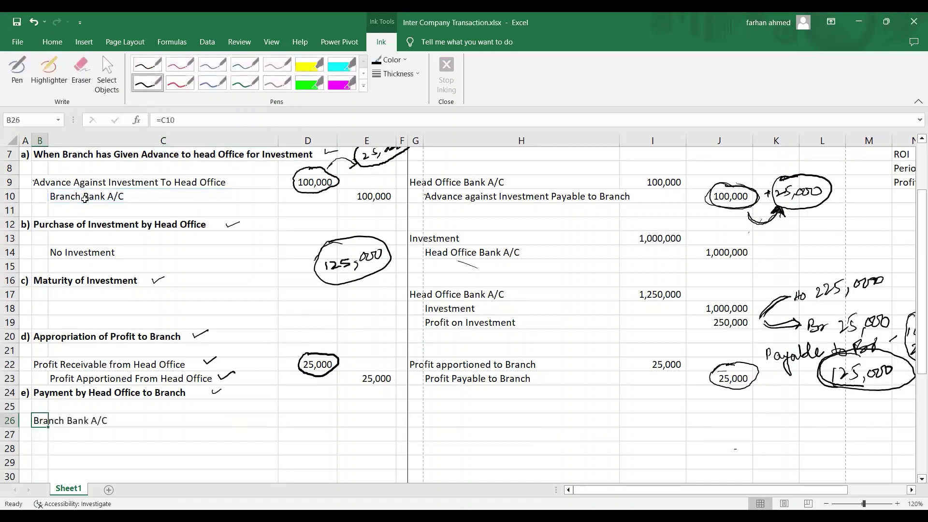
Link H29 in the head office books to the Head Office Bank A/C name in G17
key(Right)
key(Right)
key(Right)
key(Right)
key(Right)
key(Right)
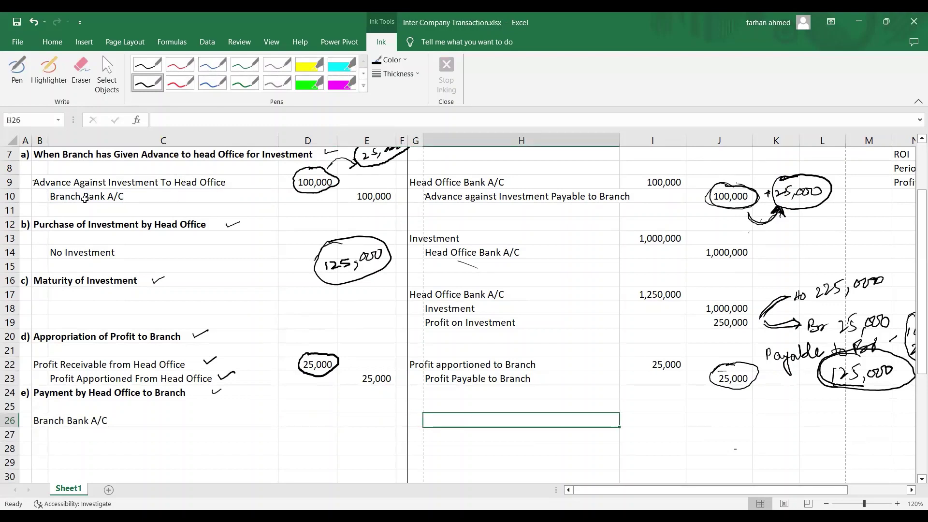
key(Down)
key(Down)
key(Down)
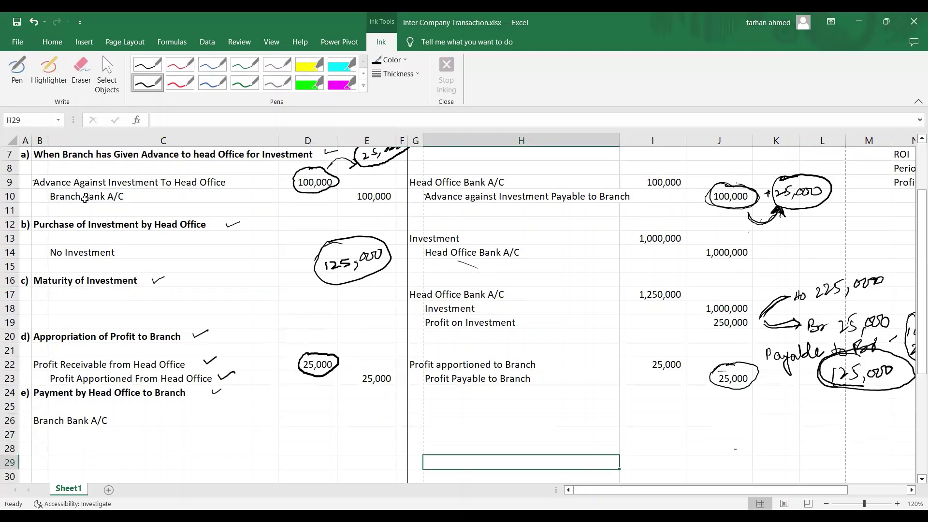
text(=)
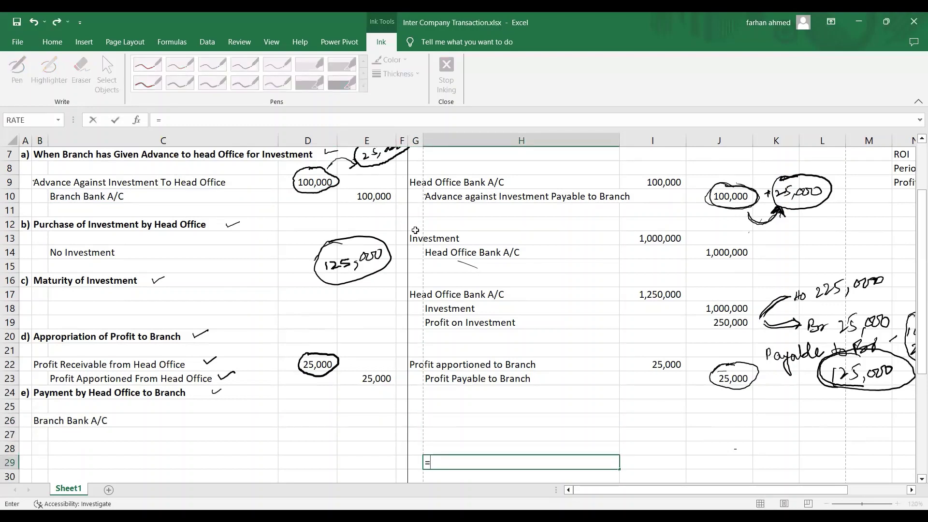
click(416, 294)
key(Return)
key(Up)
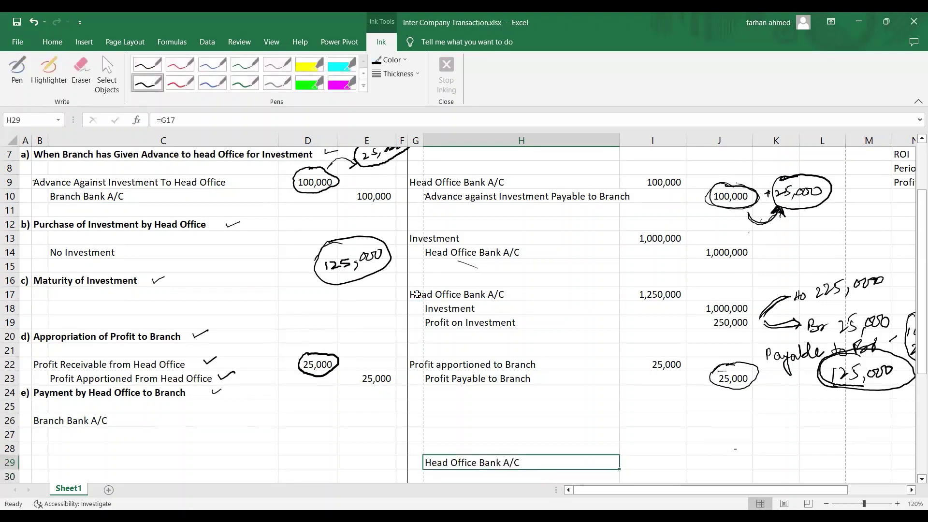
key(Left)
key(Left)
key(Right)
key(Right)
key(Right)
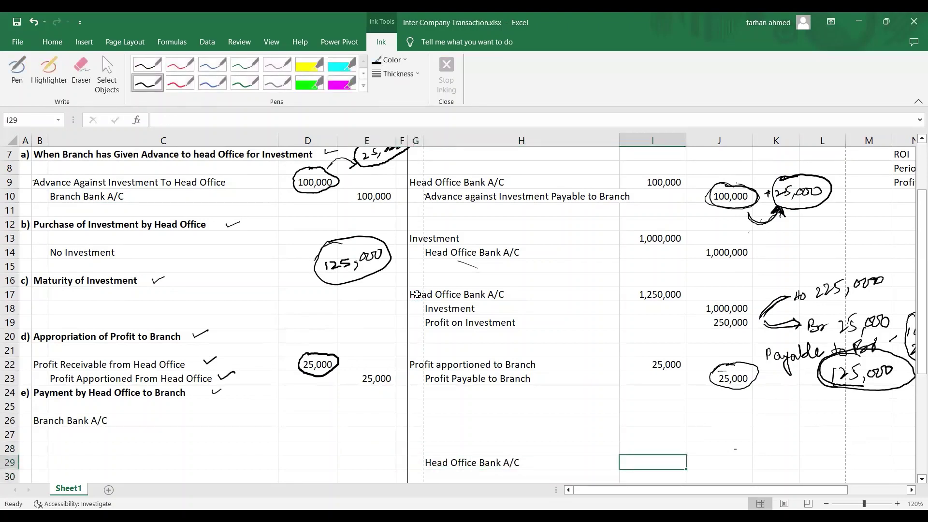
key(Left)
key(Left)
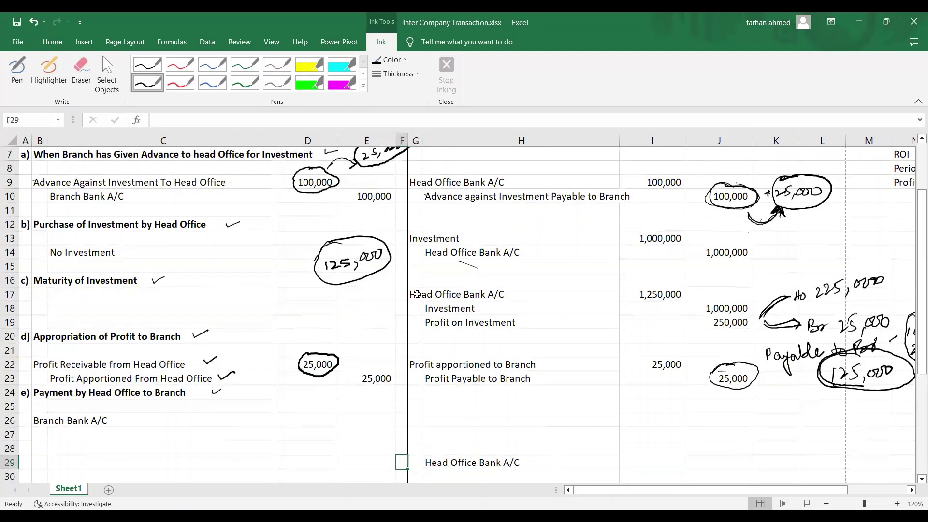
key(Up)
key(Left)
key(Left)
key(Left)
key(Left)
key(Right)
key(Right)
key(Right)
key(Right)
key(Right)
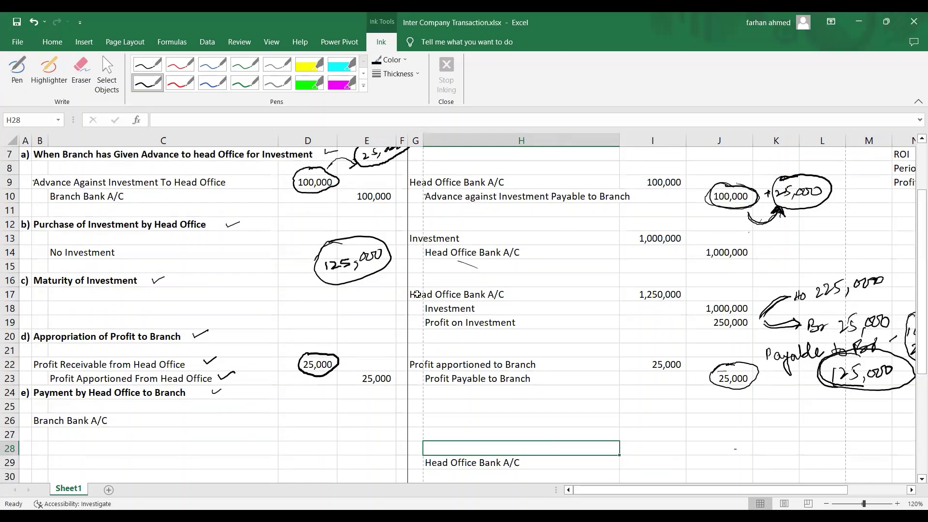
Link G27 to the "Advance against Investment Payable to Branch" name in H10
key(Up)
key(Left)
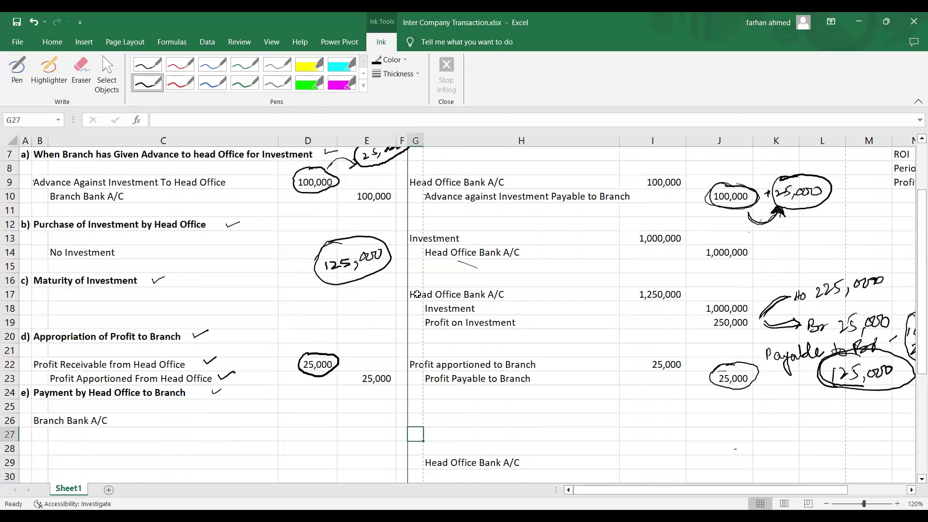
text(=)
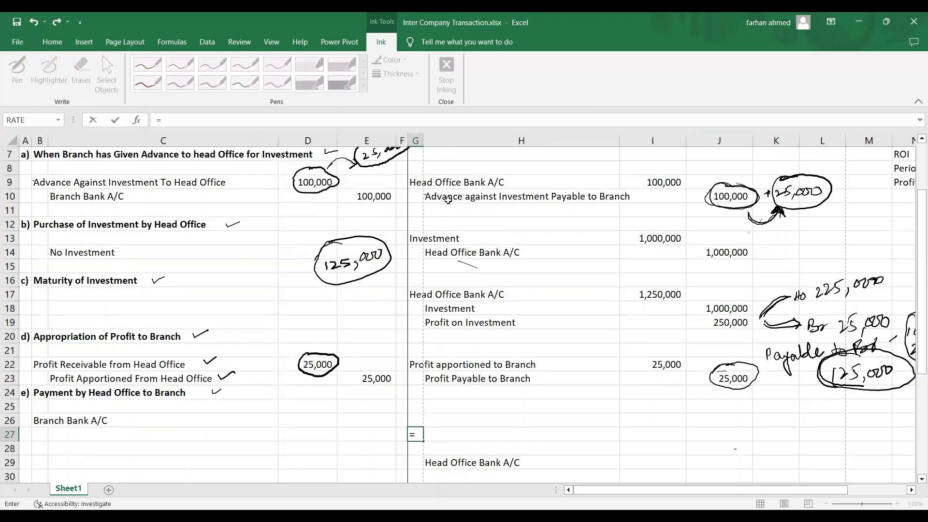
click(439, 196)
key(Return)
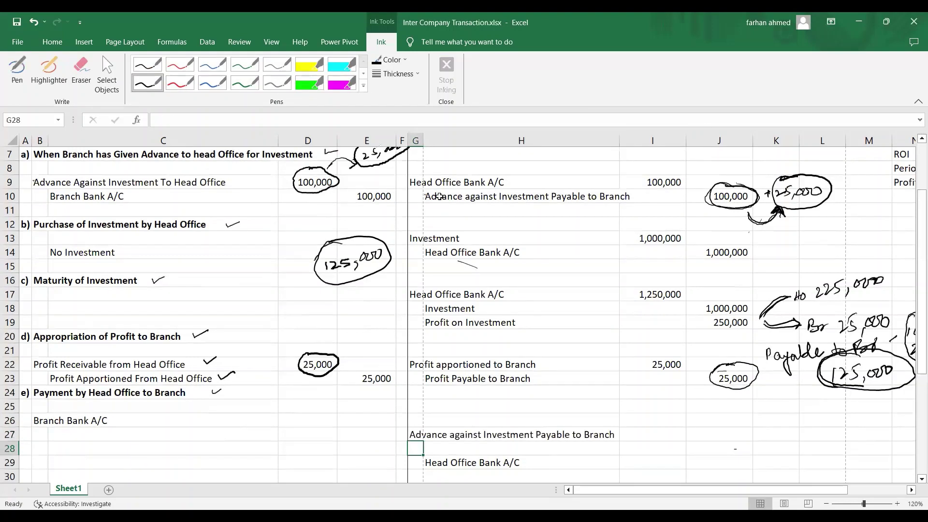
Link the debit in I27 for Advance against Investment Payable to Branch to the 100,000 credit in J10
key(Up)
key(Right)
key(Right)
text(=)
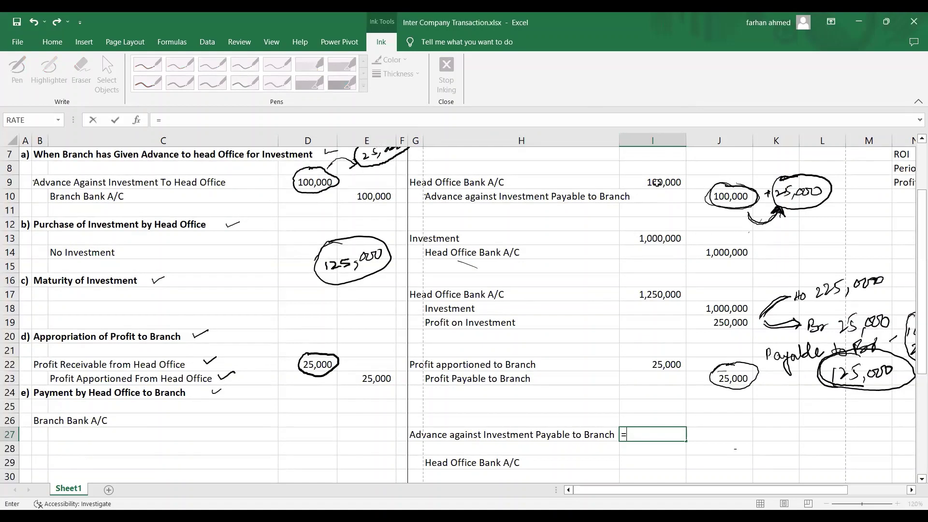
click(721, 195)
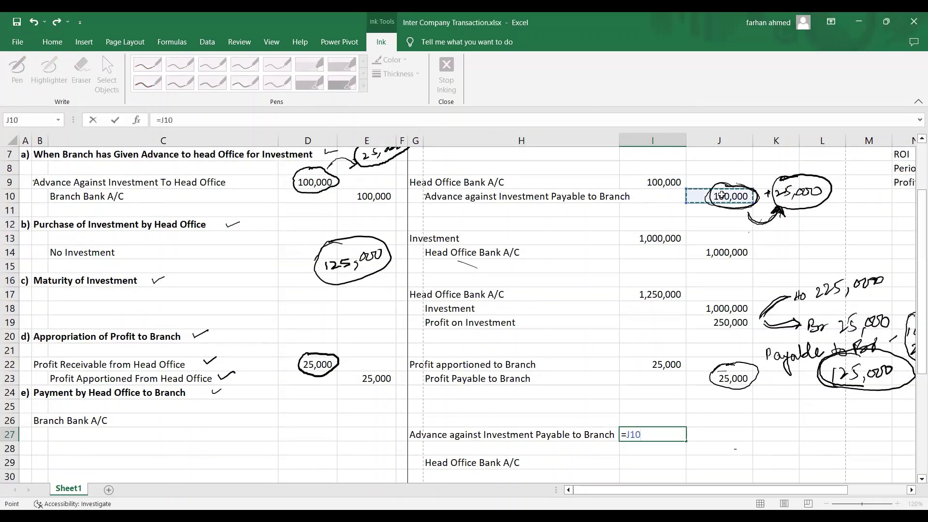
key(Return)
Link G28 in the head office books to the "Profit Payable to Branch" name in H23
key(Left)
key(Left)
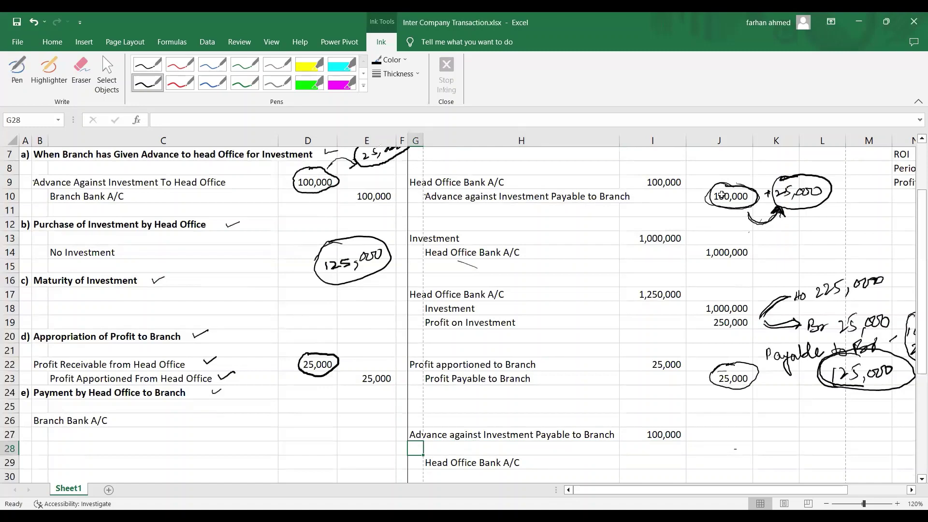
text(=)
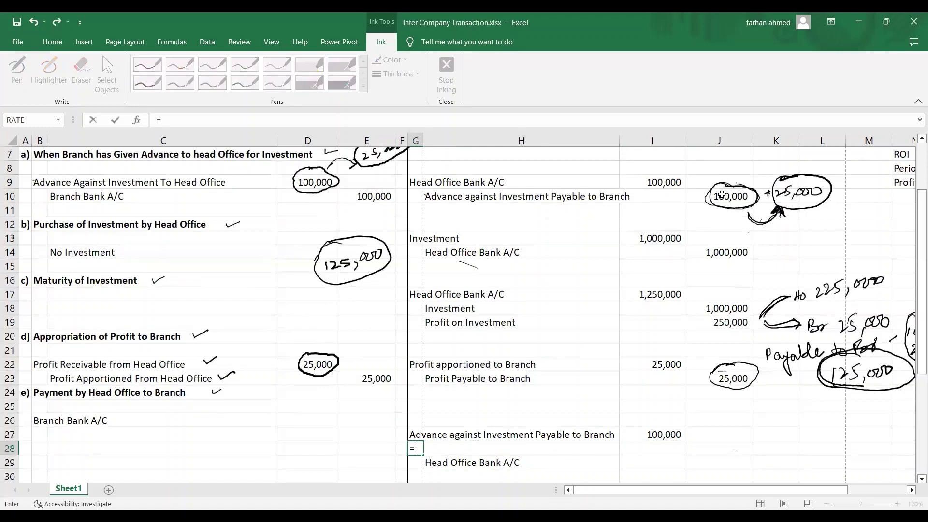
click(438, 379)
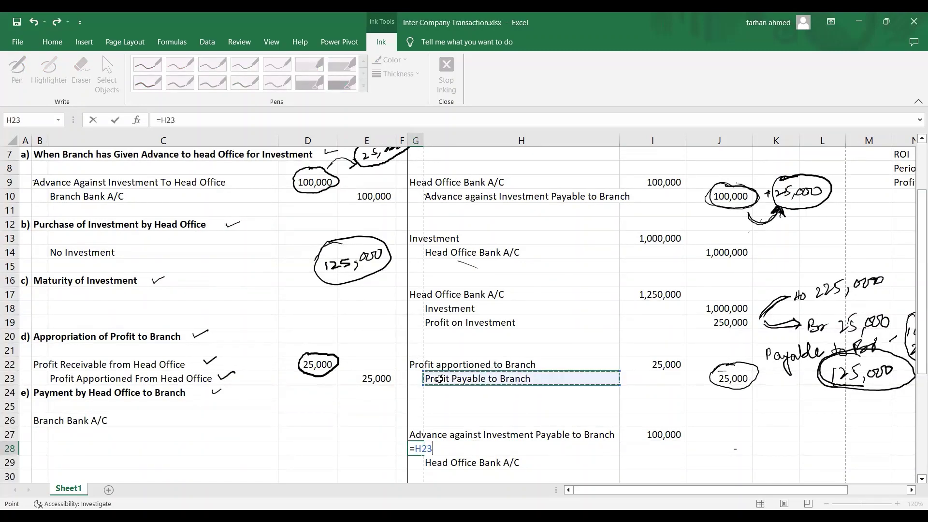
key(Return)
key(Up)
key(Right)
key(Right)
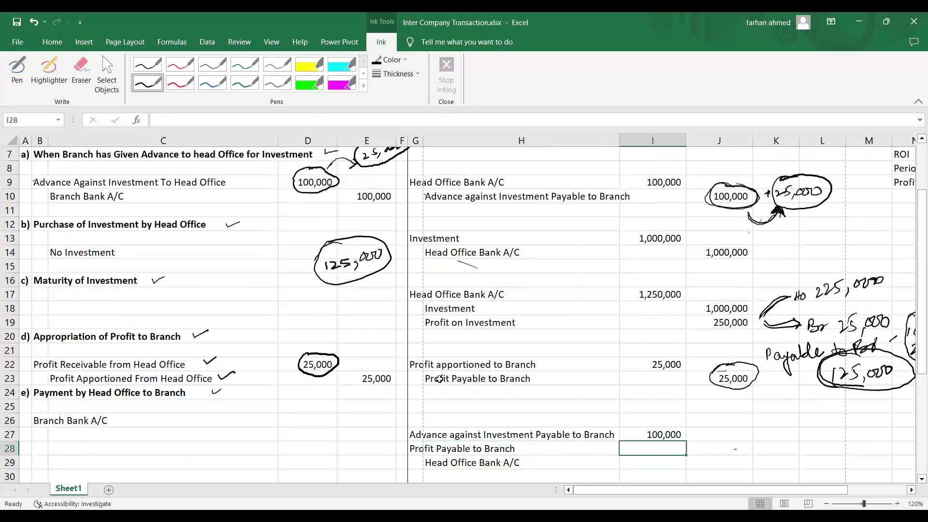
text(=)
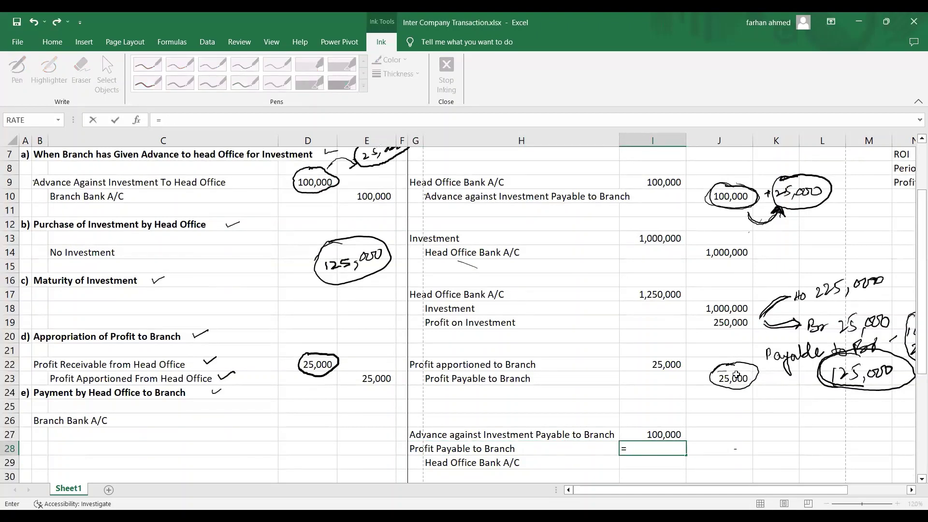
click(732, 379)
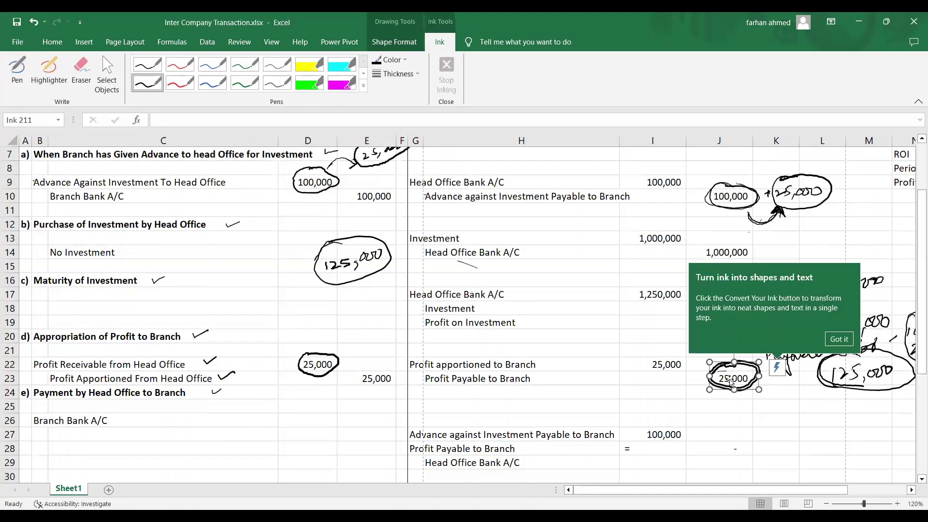
key(Escape)
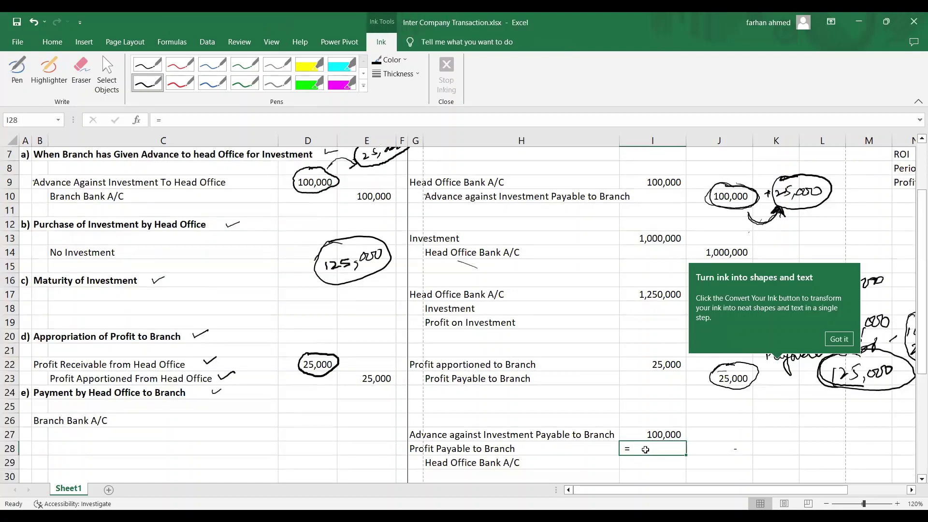
click(837, 341)
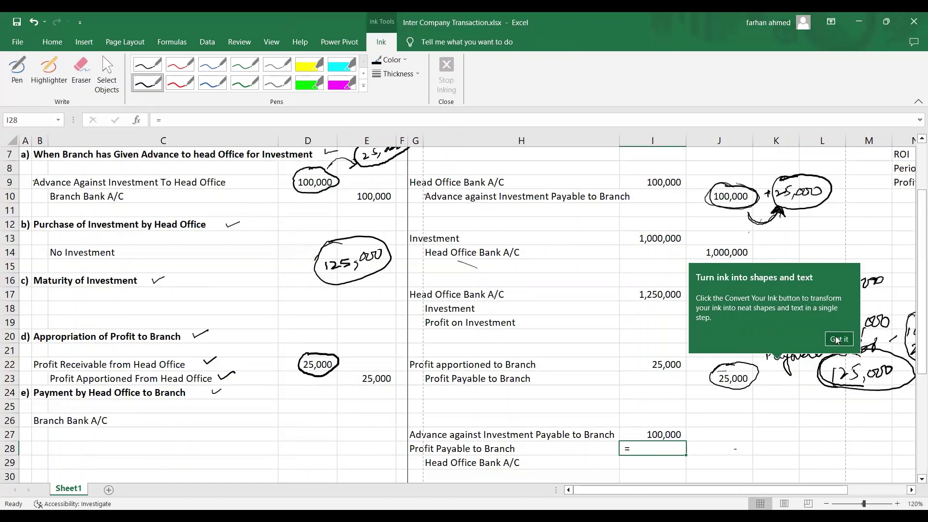
click(732, 379)
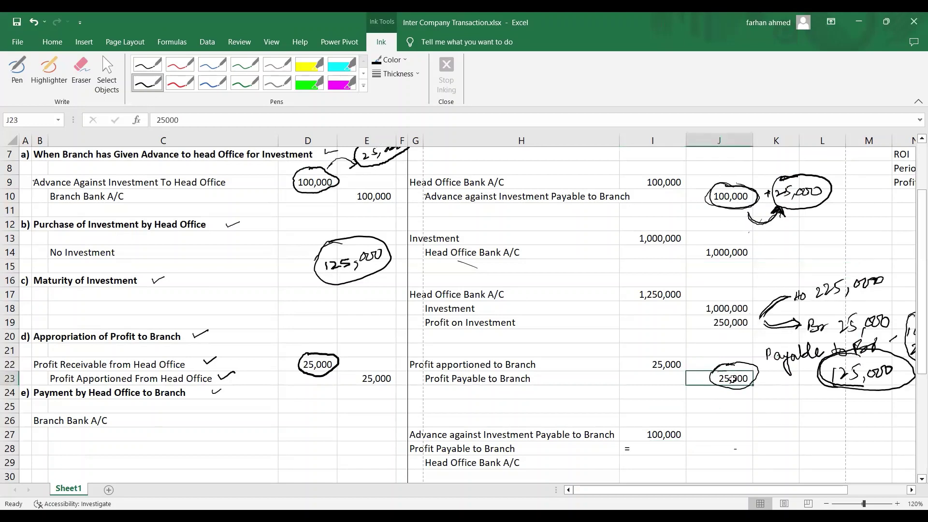
key(Down)
key(Down)
key(Down)
key(Down)
key(Left)
key(Down)
text(=)
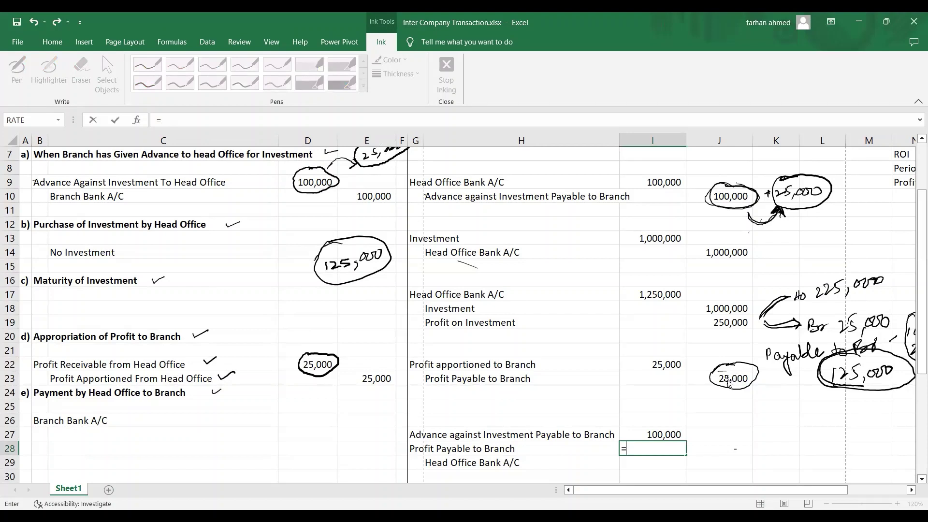
click(695, 379)
click(646, 437)
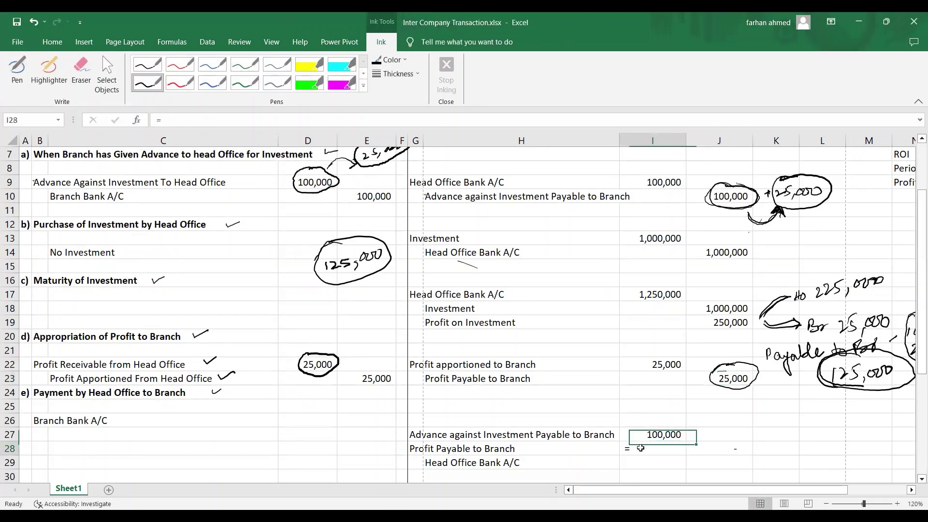
Link the Profit Payable to Branch debit in I28 to the 25,000 credit in J23
click(640, 448)
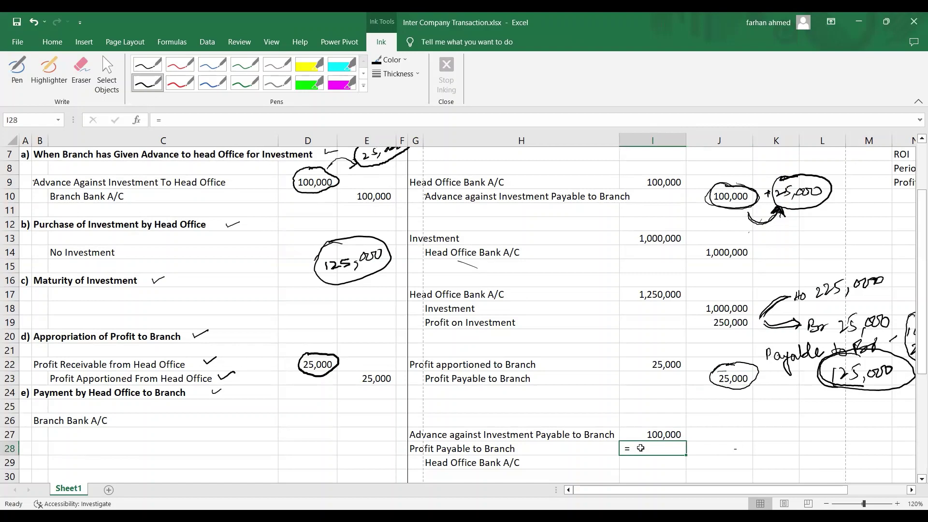
click(693, 379)
key(Return)
Clear the leftover entry from credit cell J28 beside Profit Payable to Branch
key(Right)
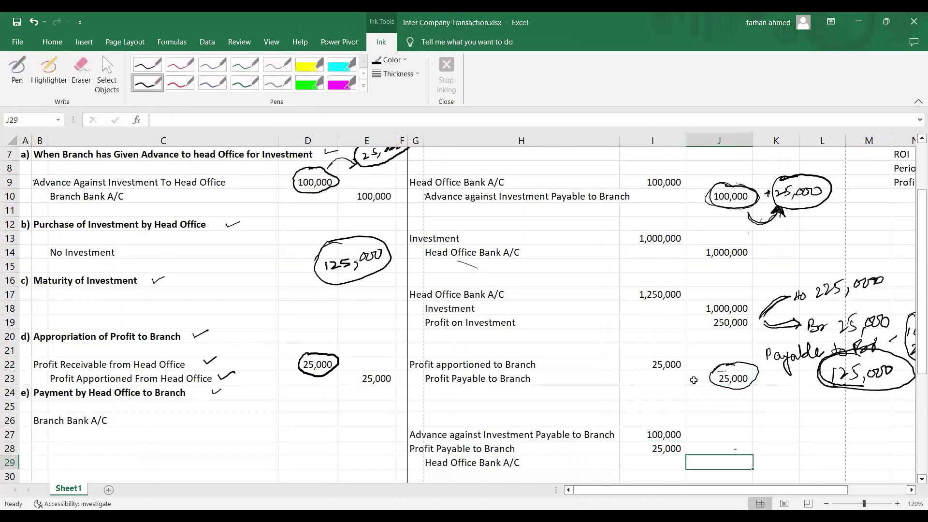
key(Up)
key(Delete)
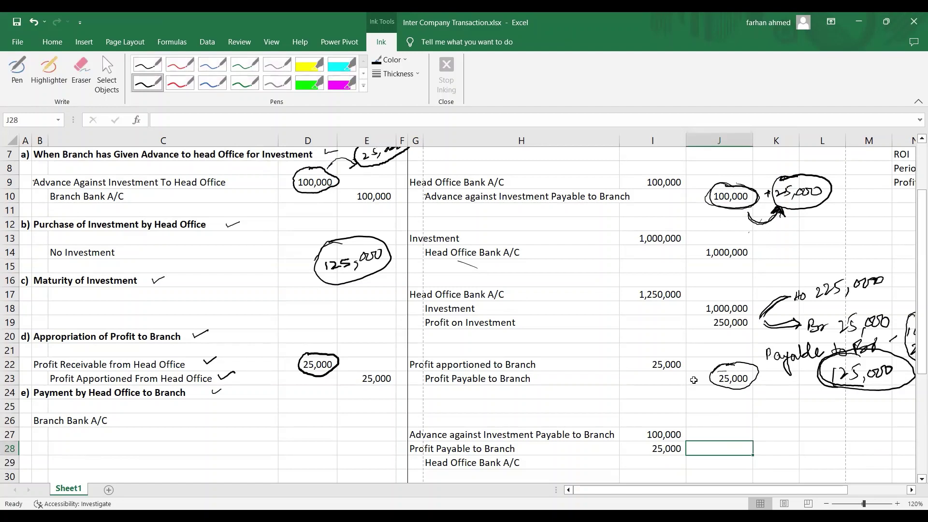
Calculate the Head Office Bank A/C credit in J29 with the formula =I27+I28
key(Down)
text(=)
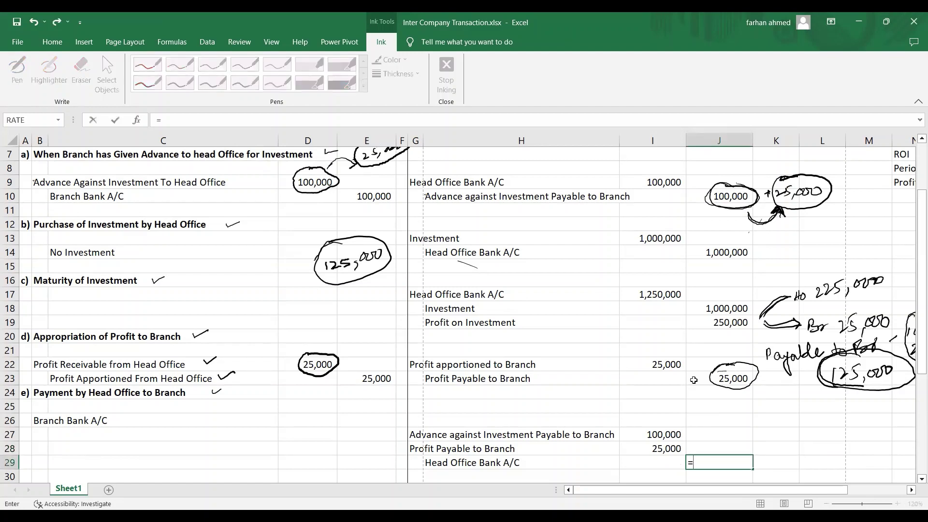
key(Left)
key(Up)
key(Up)
text(+)
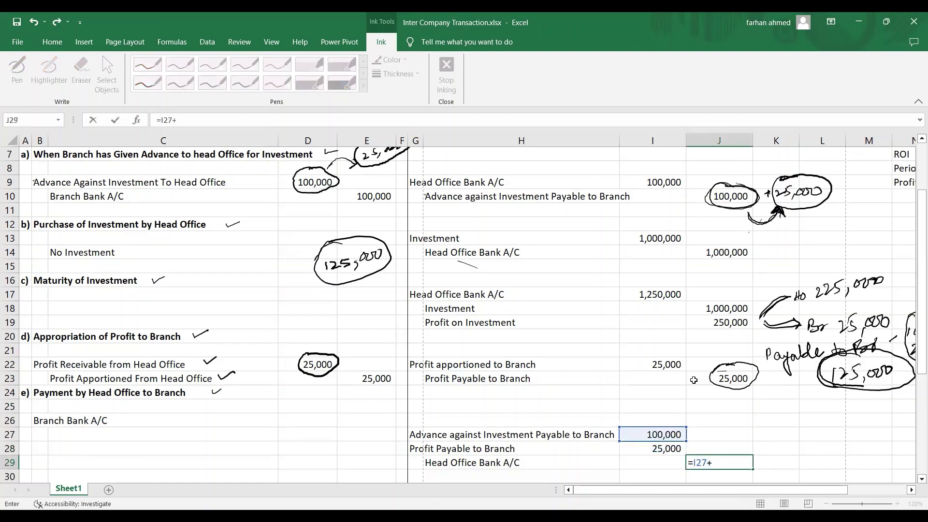
key(Left)
key(Left)
key(Right)
key(Up)
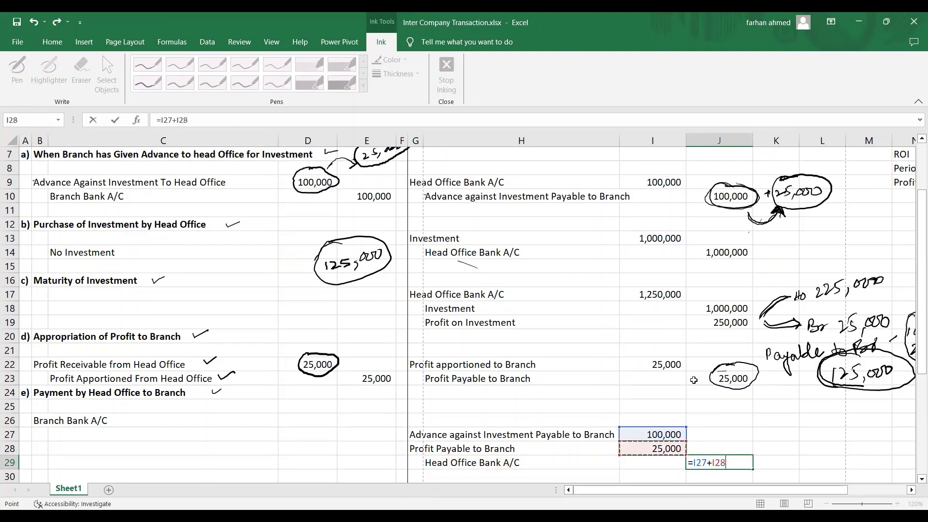
key(Return)
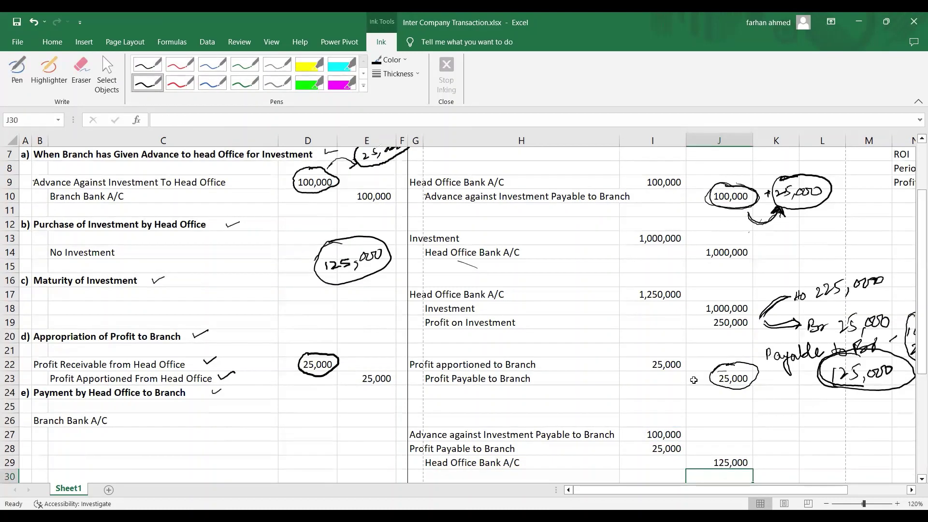
Link the Branch Bank A/C debit in D26 to the Head Office Bank A/C credit in J29
key(Left)
key(Left)
key(Left)
key(Left)
key(Left)
key(Left)
key(Left)
key(Left)
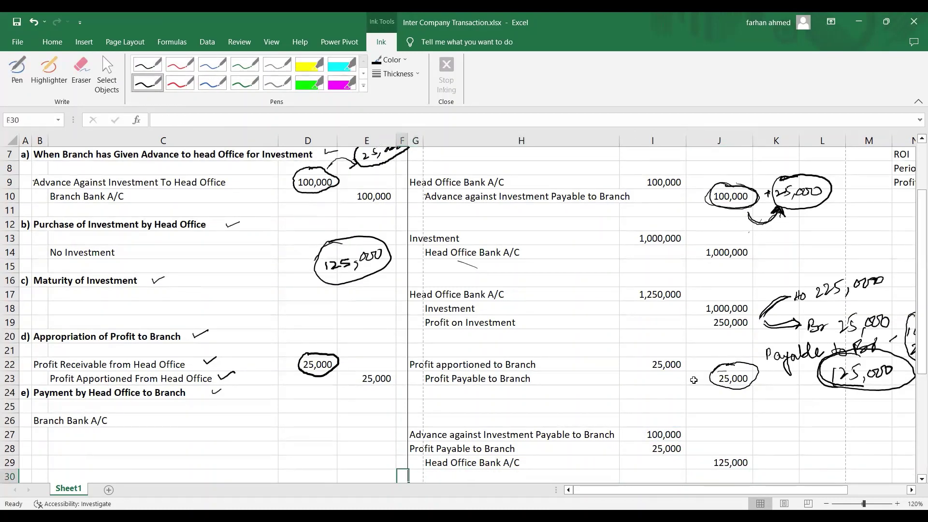
key(Up)
key(Up)
key(Up)
key(Up)
key(Up)
key(Down)
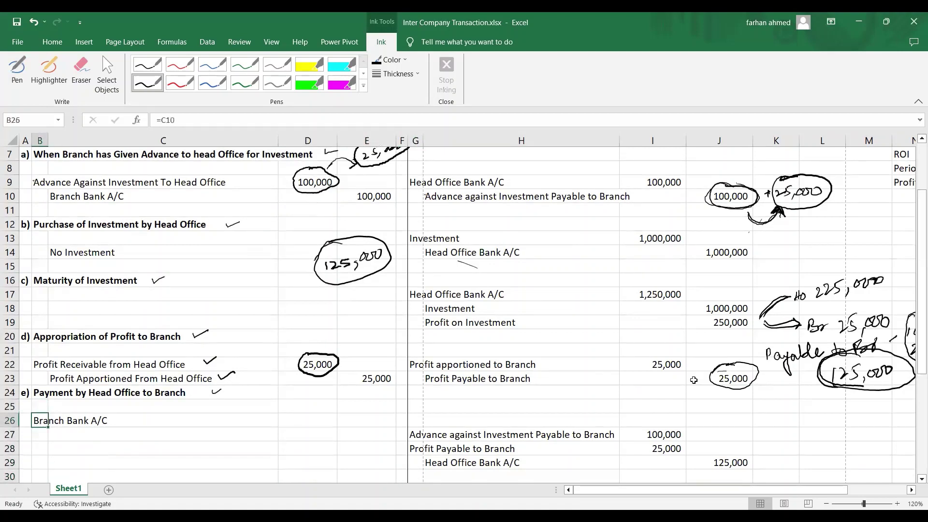
key(Right)
key(Right)
text(=)
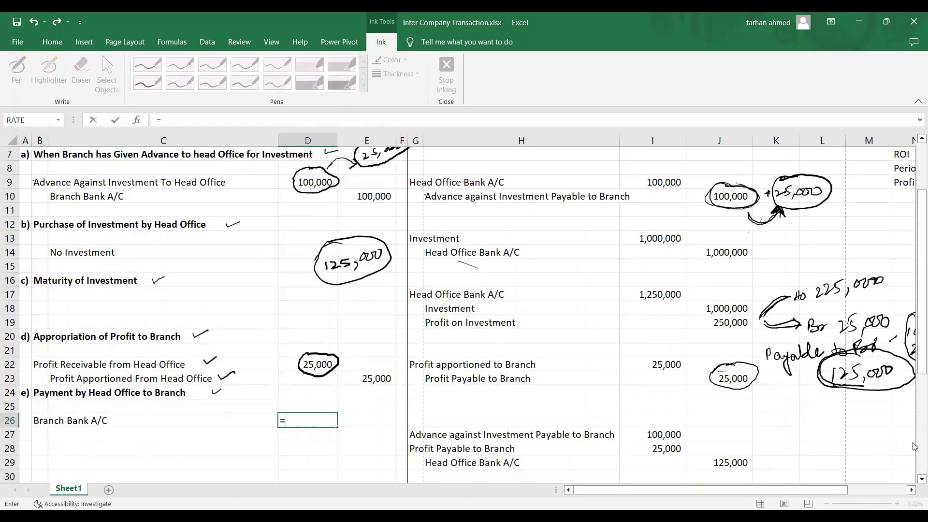
click(721, 462)
key(Return)
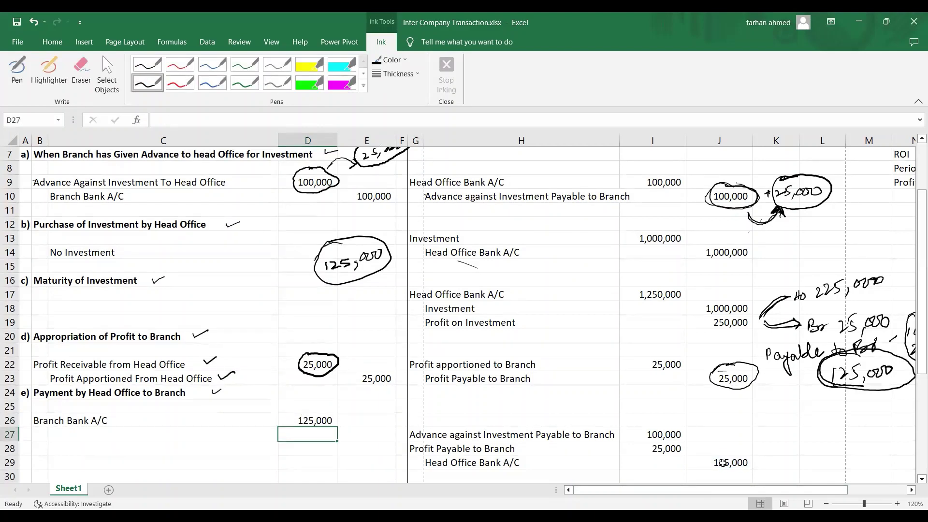
Link C27 in the branch books to the "Advance Against Investment To Head Office" name in B9
key(Left)
text(=)
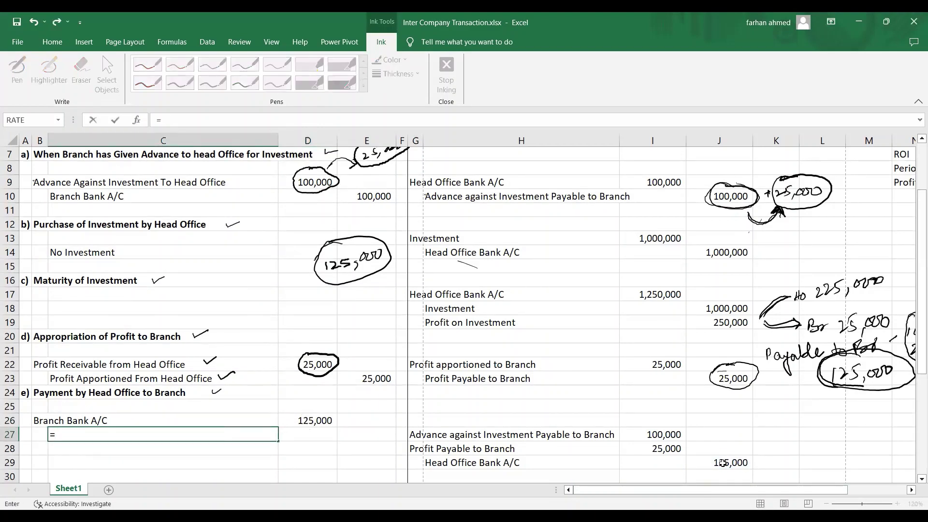
key(Up)
key(Up)
key(Up)
key(Up)
key(Up)
key(Up)
key(Up)
key(Up)
key(Up)
key(Up)
key(Up)
key(Up)
key(Up)
key(Up)
key(Up)
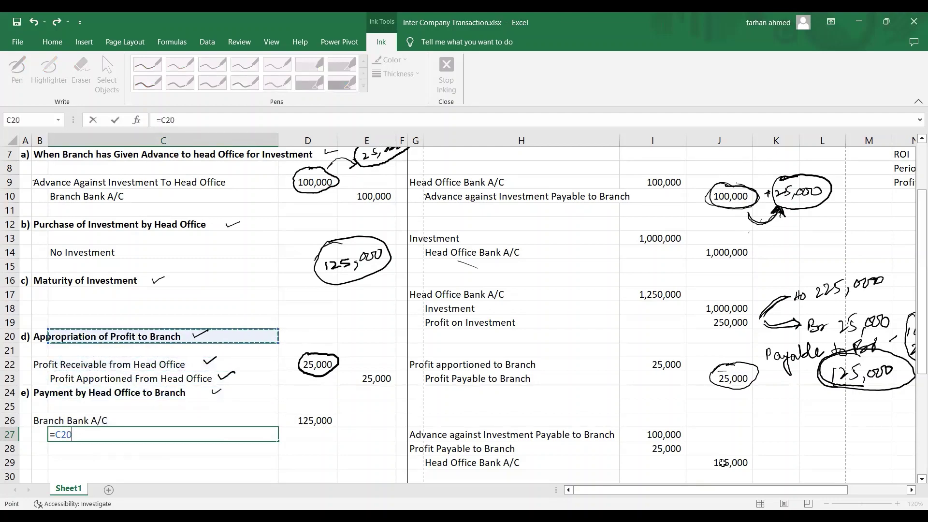
key(Up)
key(Up)
key(Up)
key(Up)
key(Up)
key(Up)
key(Up)
key(Left)
key(Down)
key(Down)
key(Down)
key(Down)
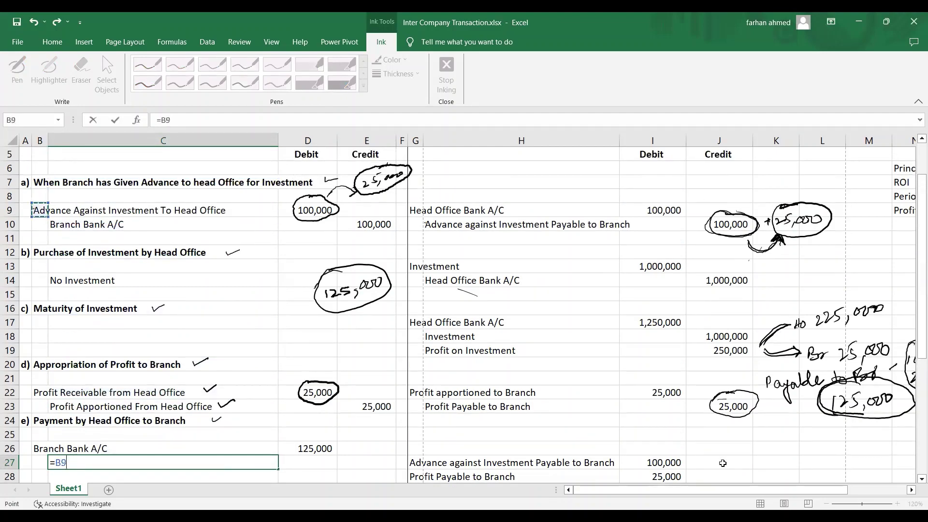
key(Return)
Link the credit in E27 for Advance Against Investment To Head Office to the 100,000 debit in D9
key(Up)
key(Right)
key(Right)
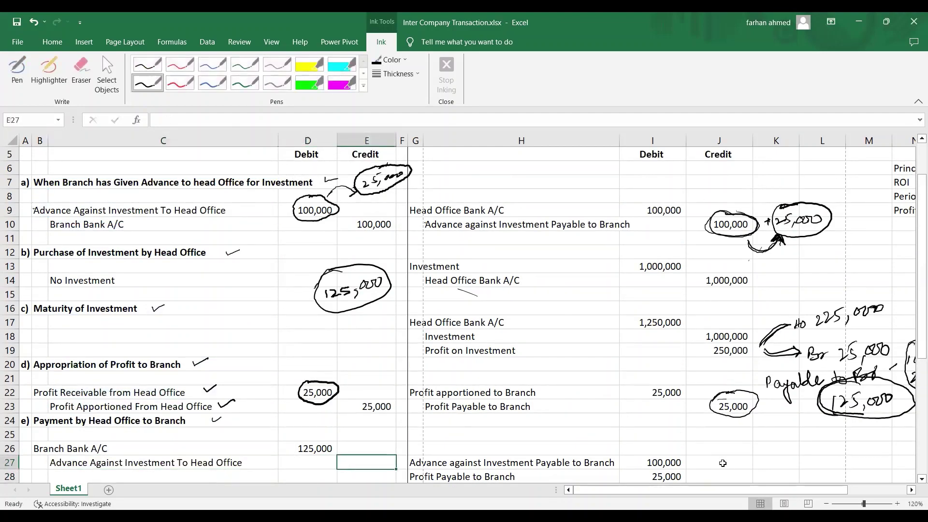
text(=)
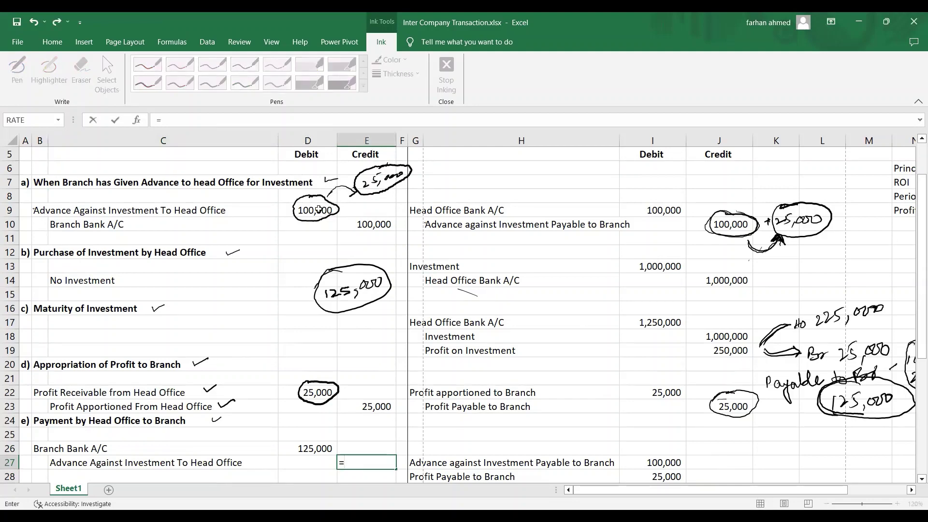
click(311, 211)
key(Return)
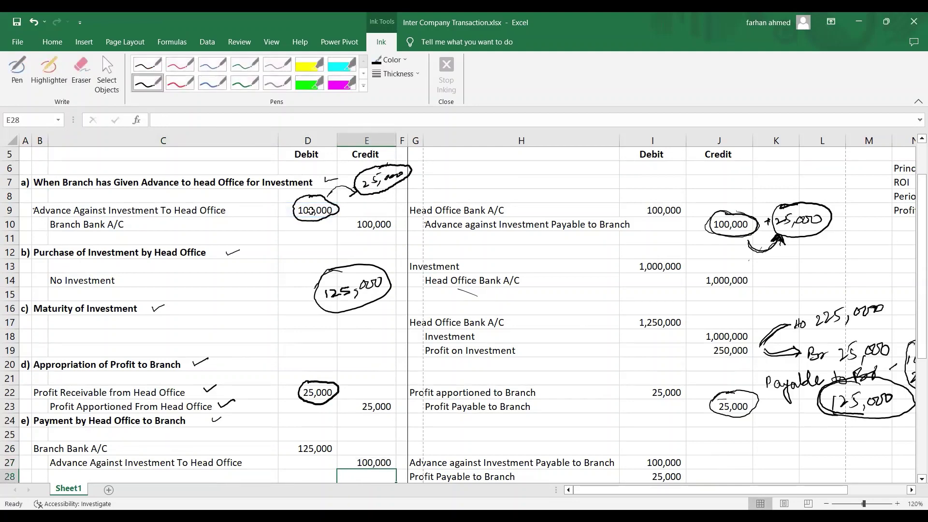
Link C28 in the branch books to the "Profit Receivable from Head Office" name in B22
key(Left)
key(Left)
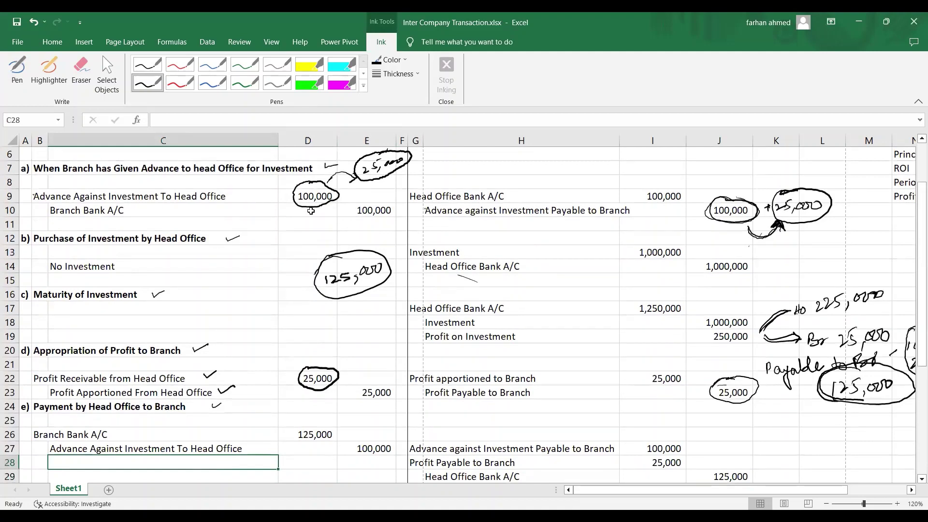
text(=)
key(Up)
key(Up)
key(Up)
key(Up)
key(Up)
key(Left)
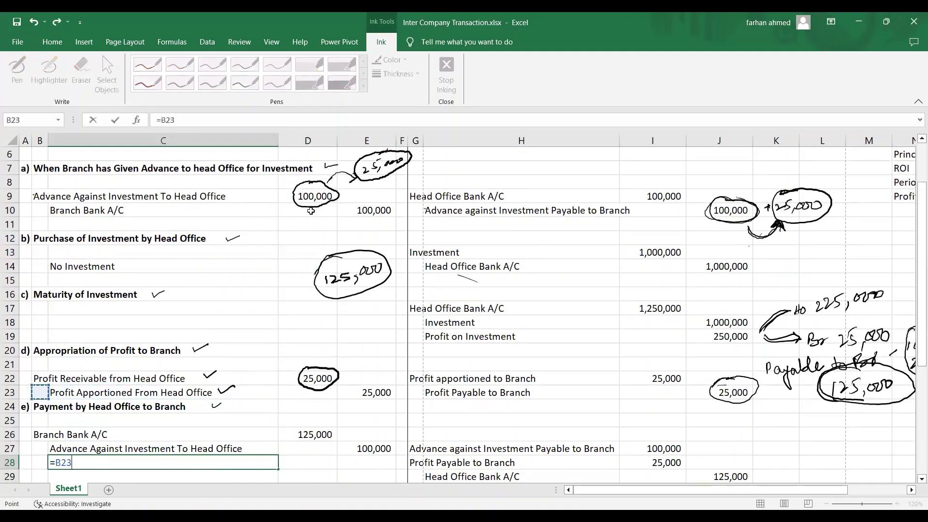
key(Up)
key(ctrl+Return)
Link the Profit Receivable from Head Office credit in E28 to the 25,000 amount in E23
key(Right)
key(Right)
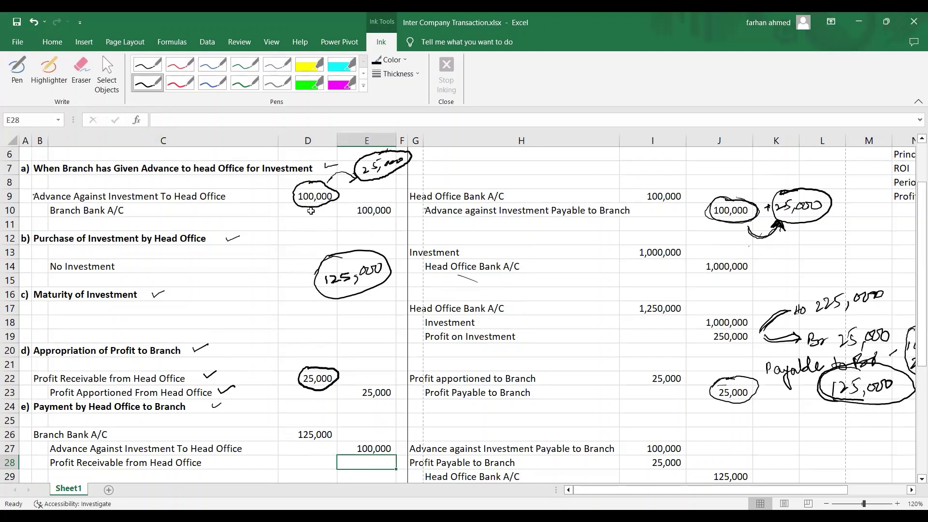
text(=)
key(Up)
key(Up)
key(Up)
key(Up)
key(Up)
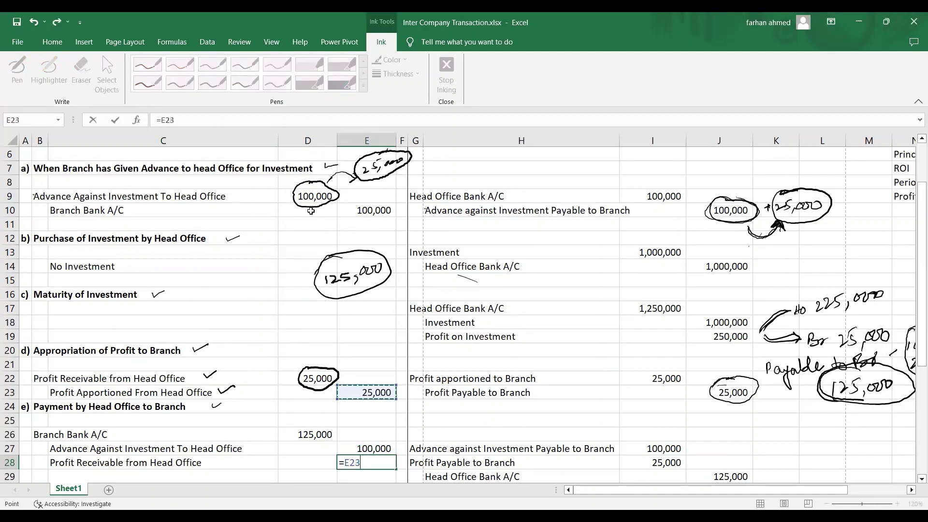
key(Return)
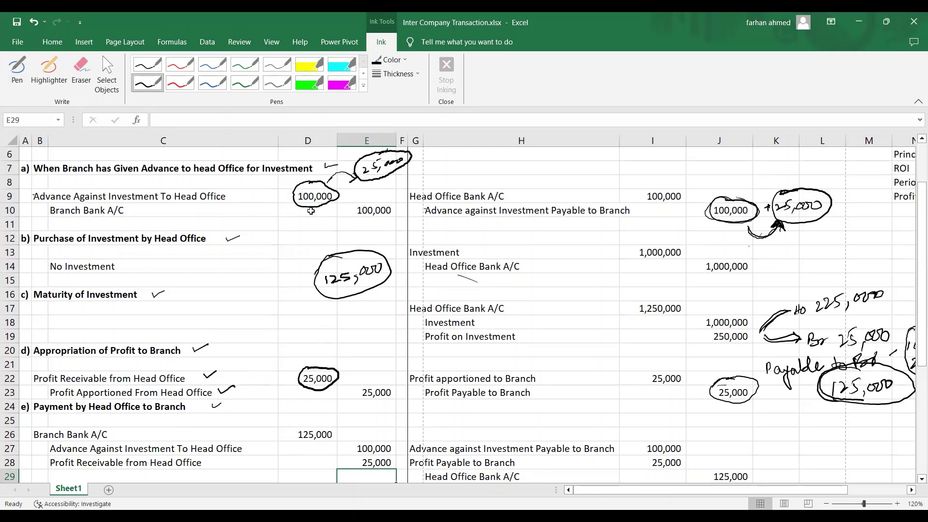
Look back over the completed branch and head office entries, from the payment section up to the sheet's title
key(Down)
key(Down)
key(Up)
key(Up)
key(Up)
key(Up)
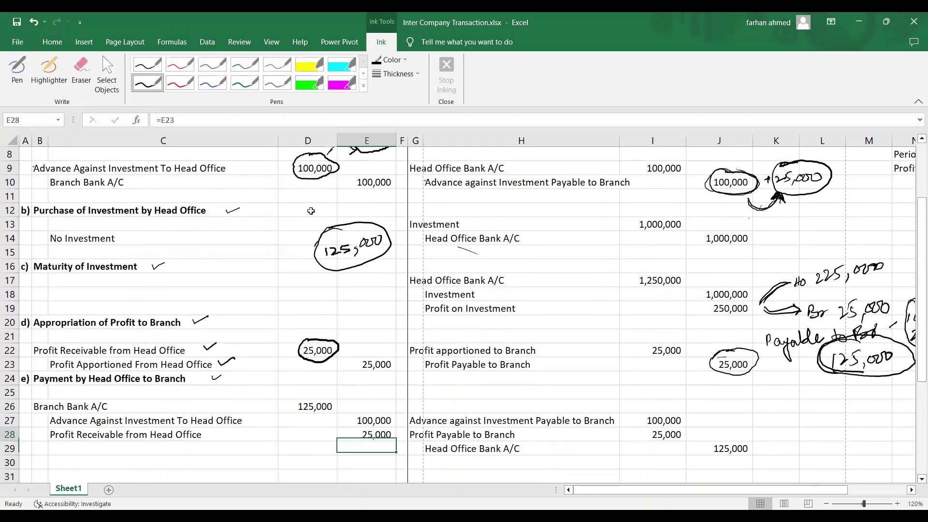
key(Left)
key(Left)
key(Left)
key(Up)
key(Up)
key(Up)
key(Up)
key(Up)
key(Up)
key(Up)
key(Up)
key(Up)
key(Up)
key(Up)
key(Up)
key(Up)
key(Up)
key(Up)
key(Up)
key(Up)
key(Up)
key(Up)
key(Up)
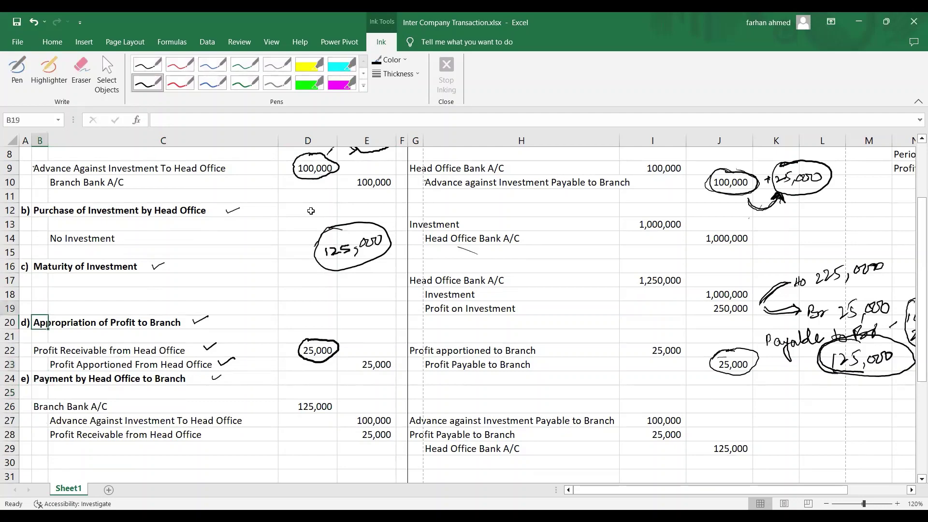
Review the five transaction stages a) to e) in order, from the branch's advance through investment, maturity and profit appropriation to payment
key(Down)
key(Down)
key(Down)
key(Down)
key(Down)
key(Down)
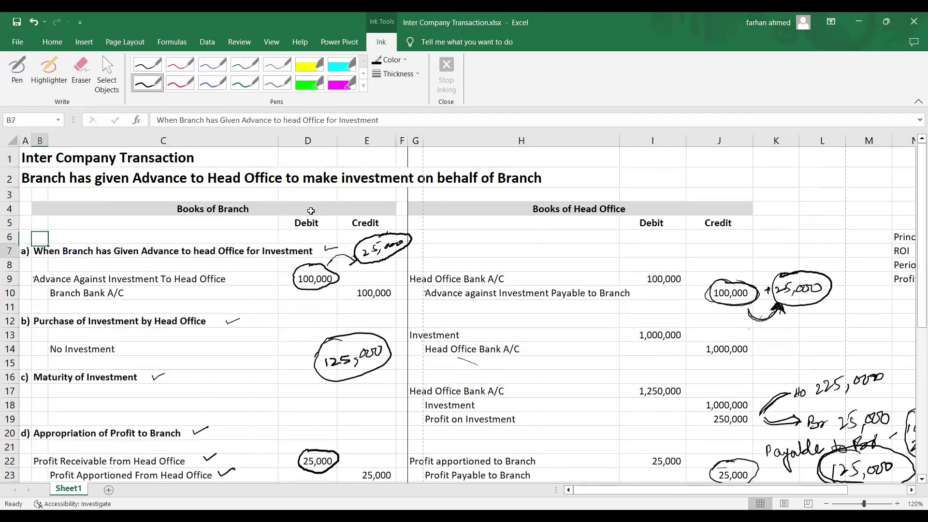
key(Left)
key(Down)
key(Down)
key(Down)
key(Down)
key(Down)
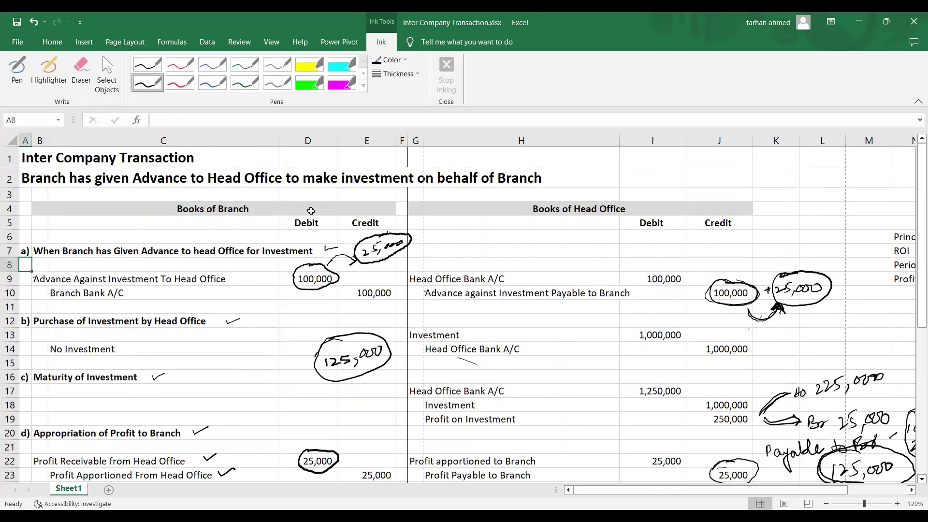
key(Down)
key(Down)
key(Down)
key(Down)
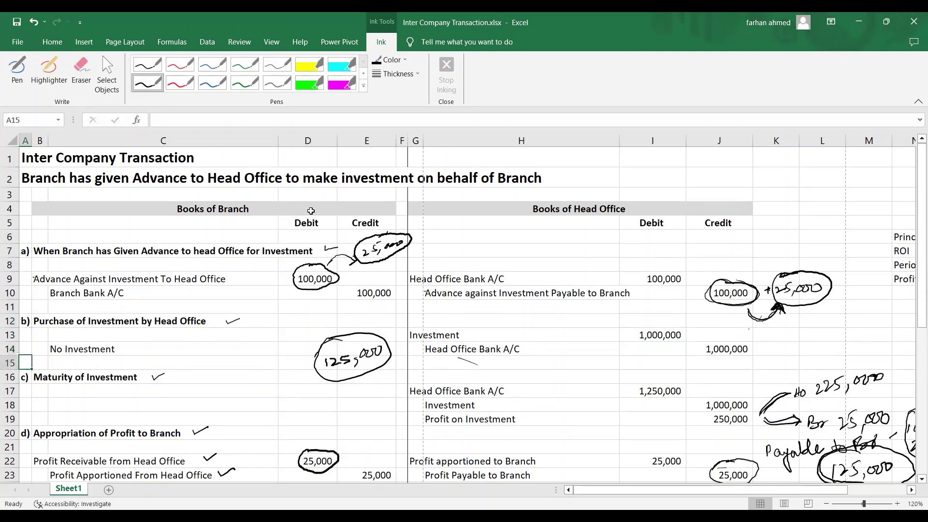
key(Down)
key(Down)
key(Down)
key(Down)
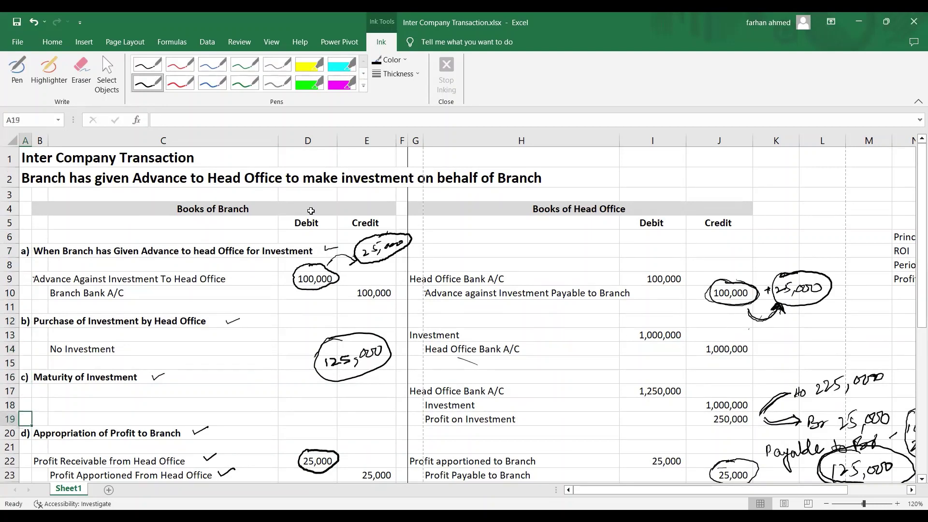
key(Down)
key(Down)
key(Down)
key(Down)
key(Down)
key(Down)
key(Down)
key(Down)
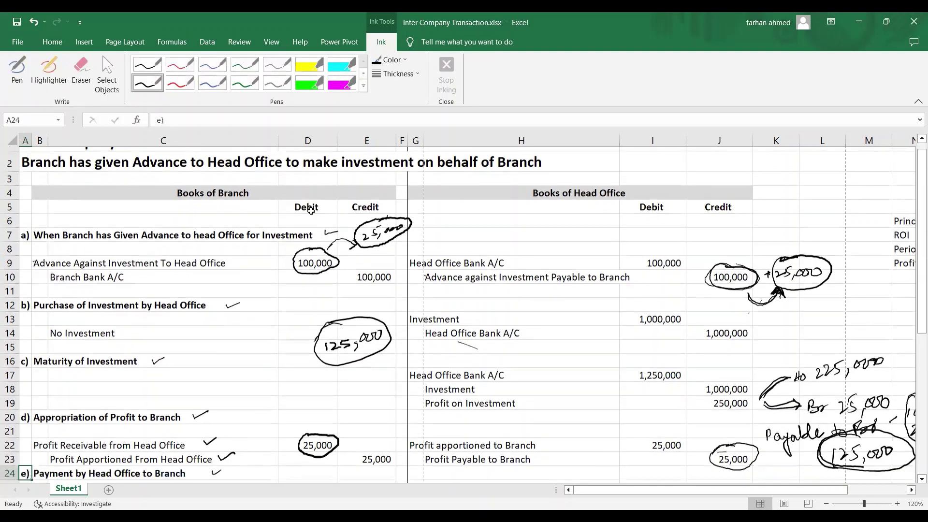
key(Down)
key(Down)
key(Down)
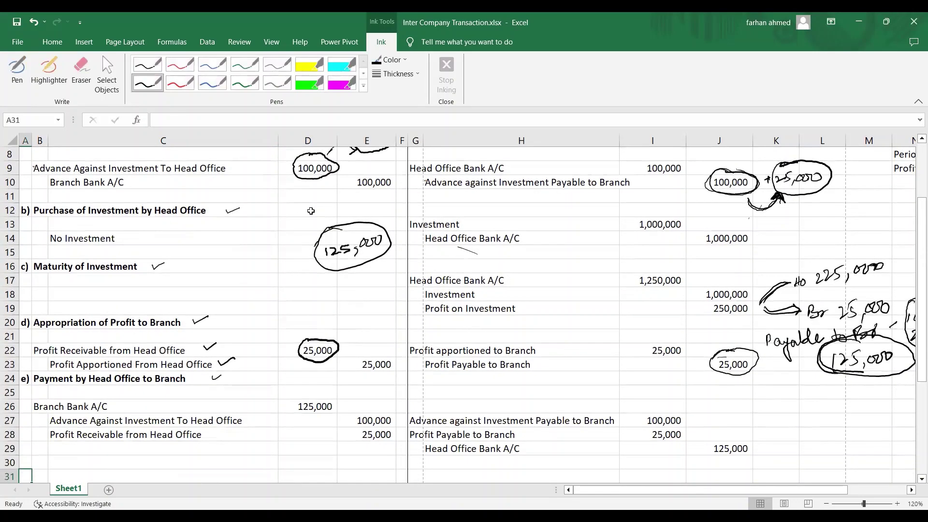